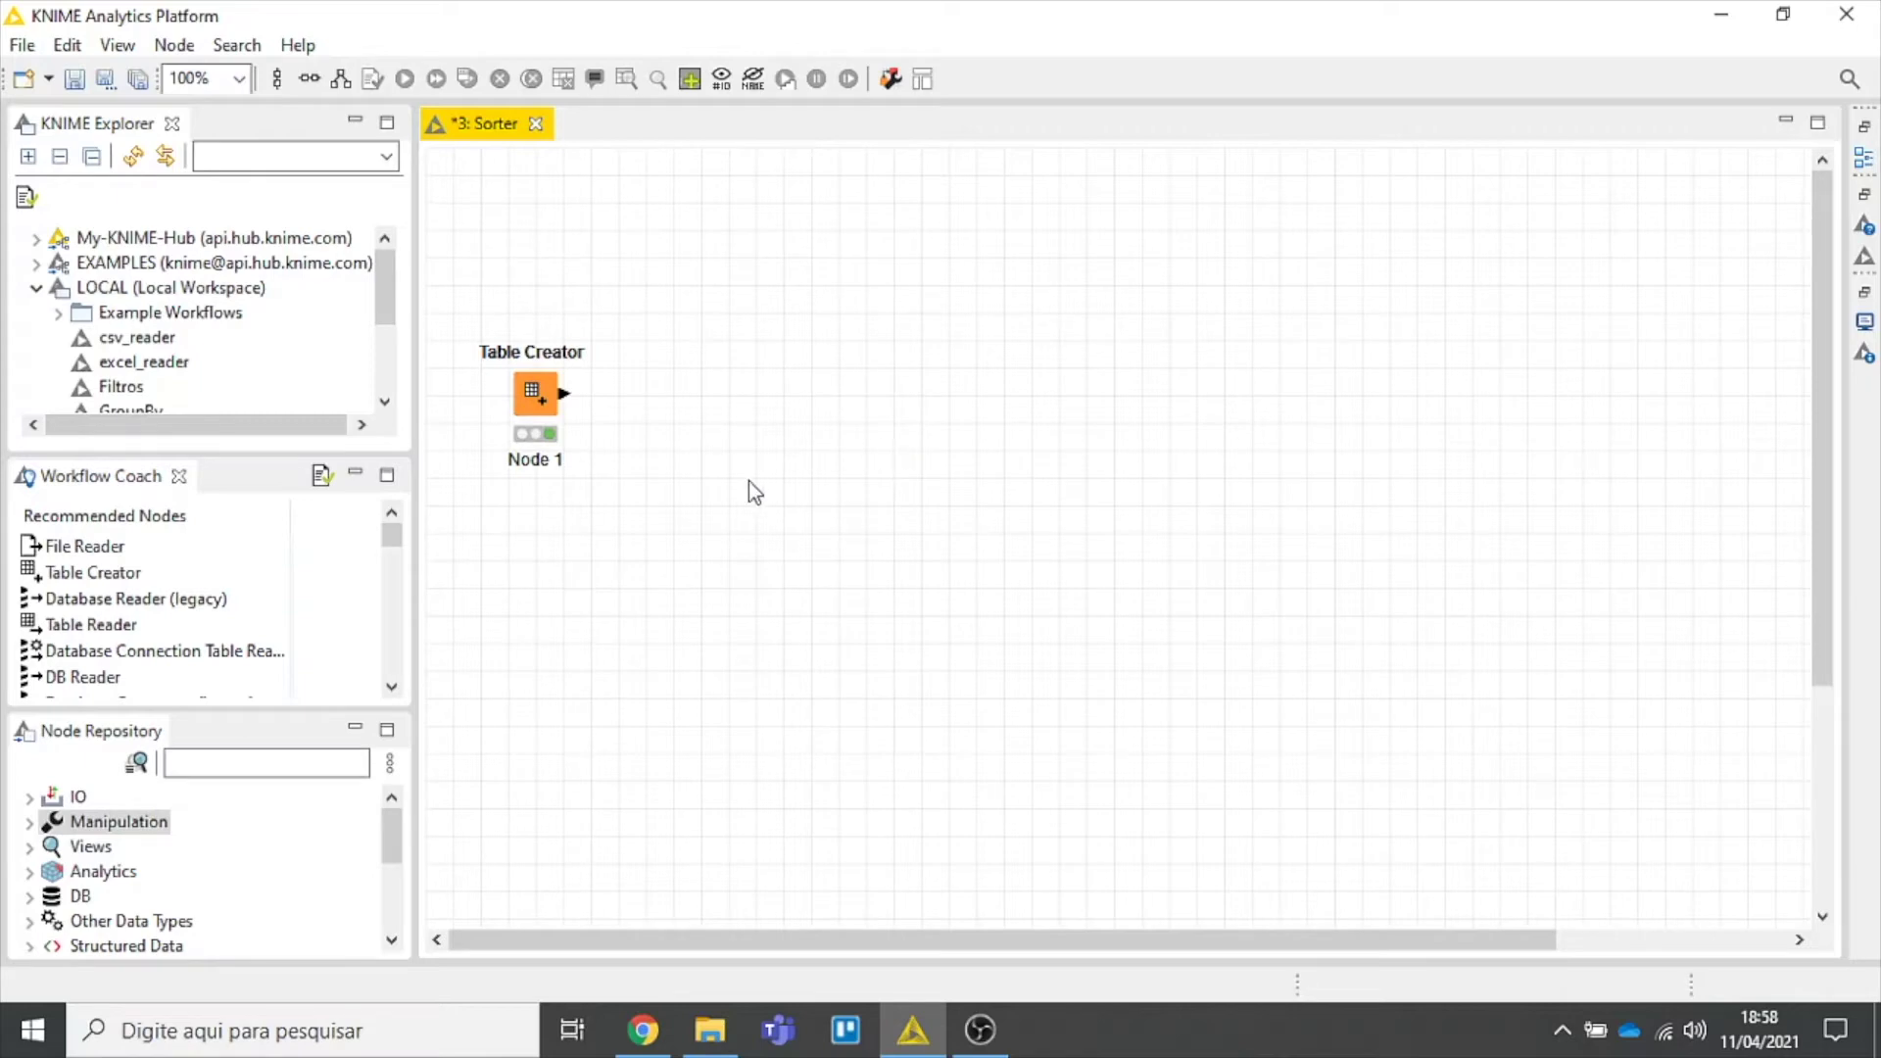
View the Table Creator node's output table, then close it.
right_click(544, 401)
click(649, 981)
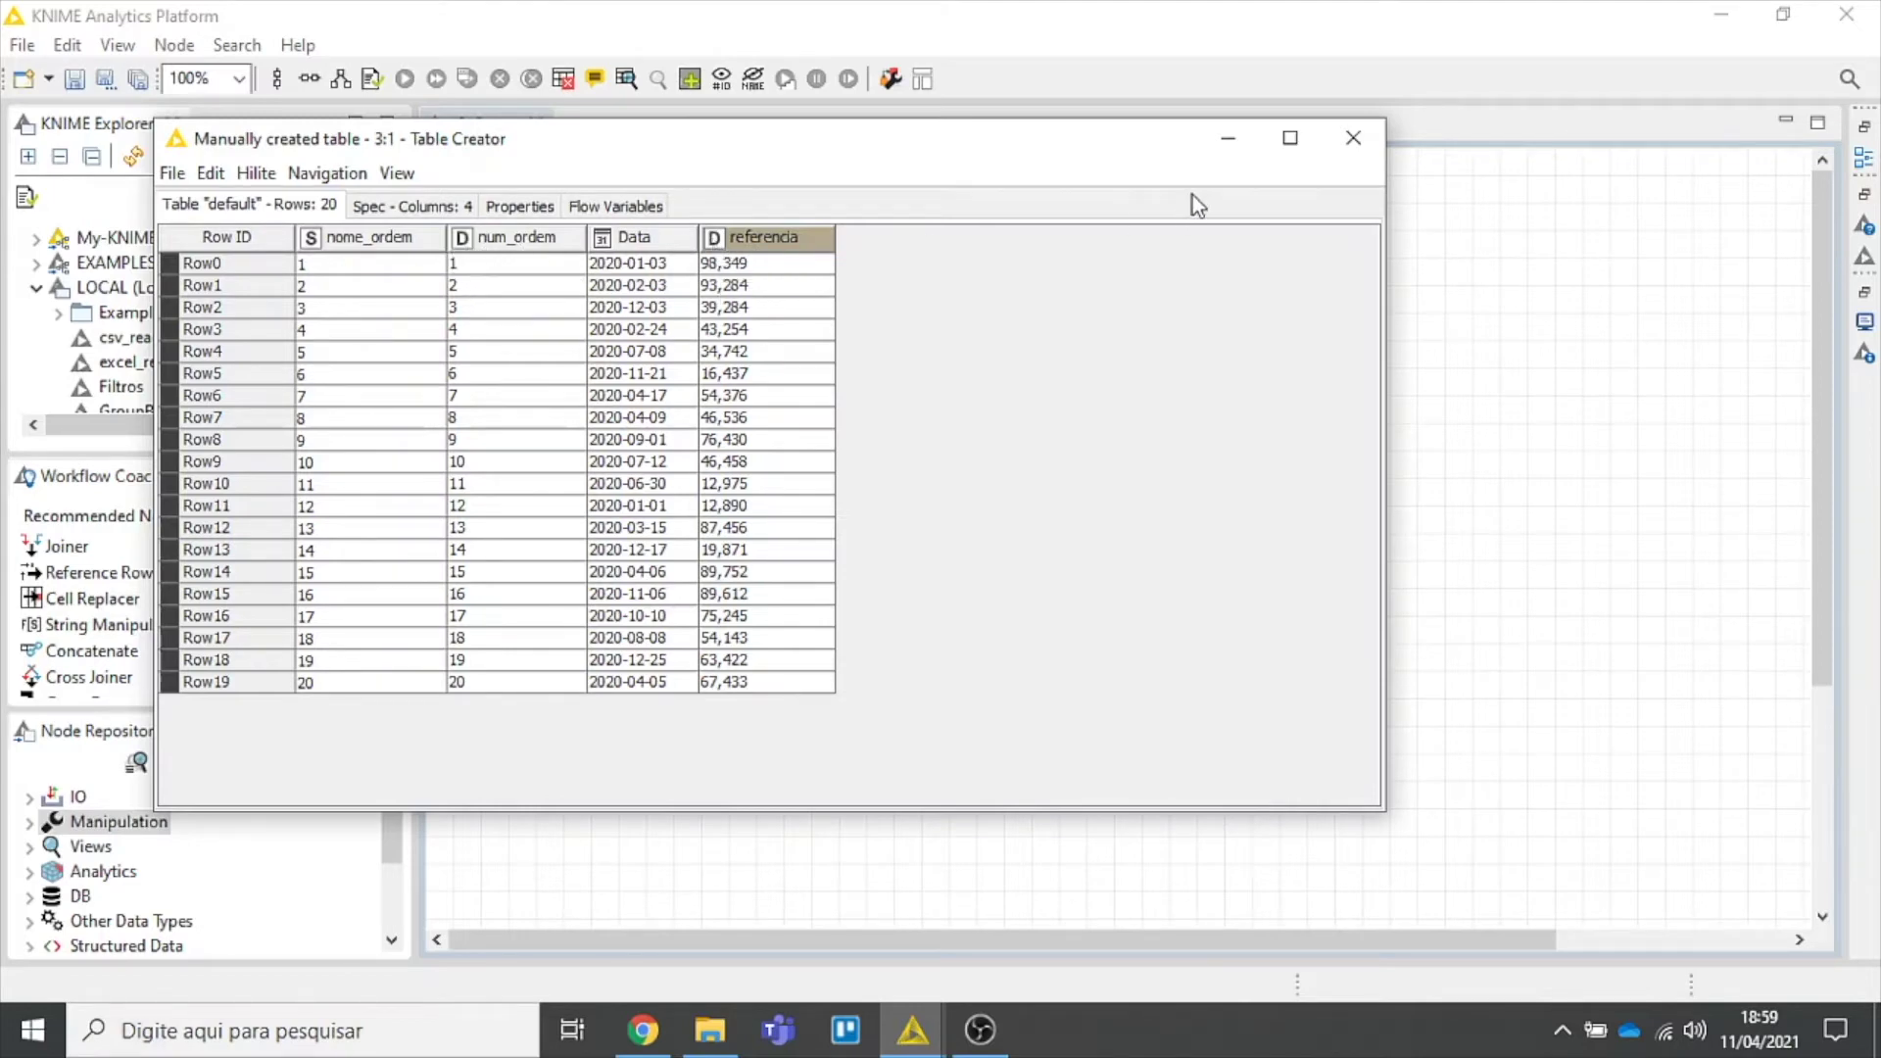
click(1357, 147)
Find the Shuffle node, add it to the workflow beside Table Creator, and connect Table Creator's output to it.
click(328, 761)
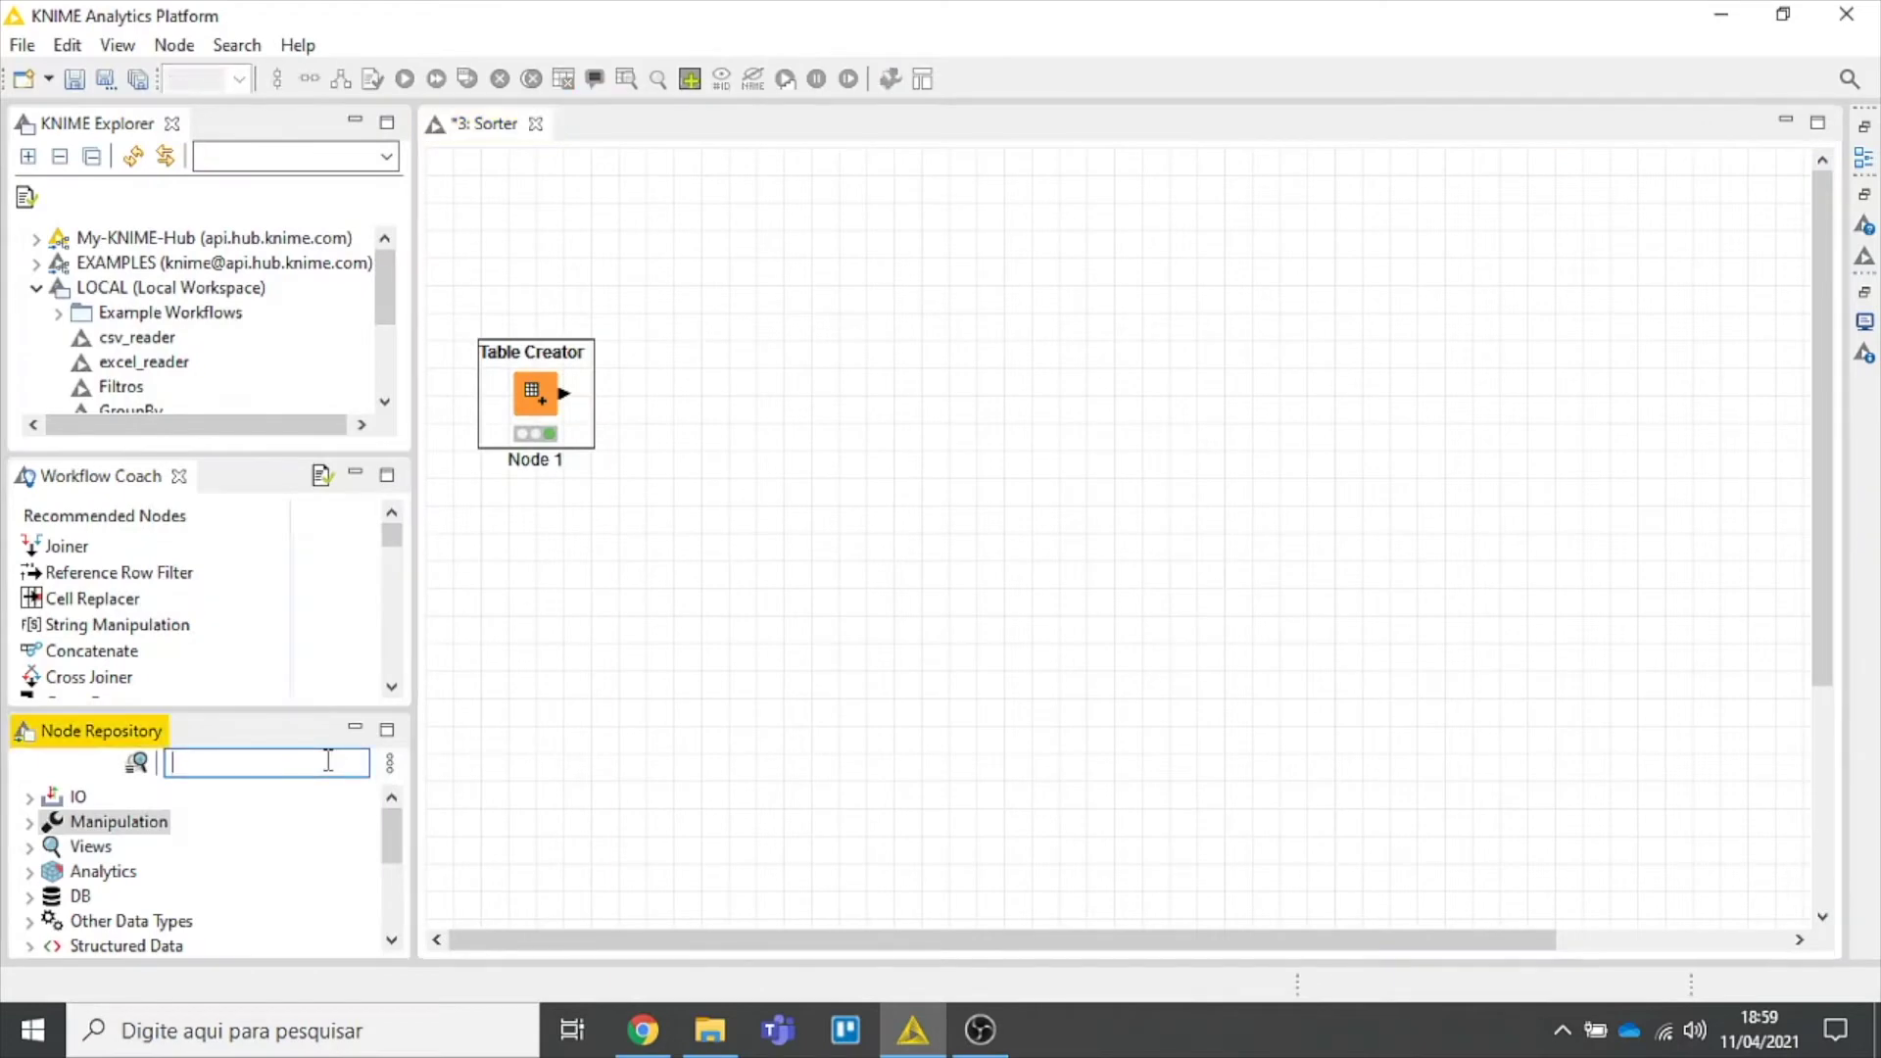
text(shufl)
key(BackSpace)
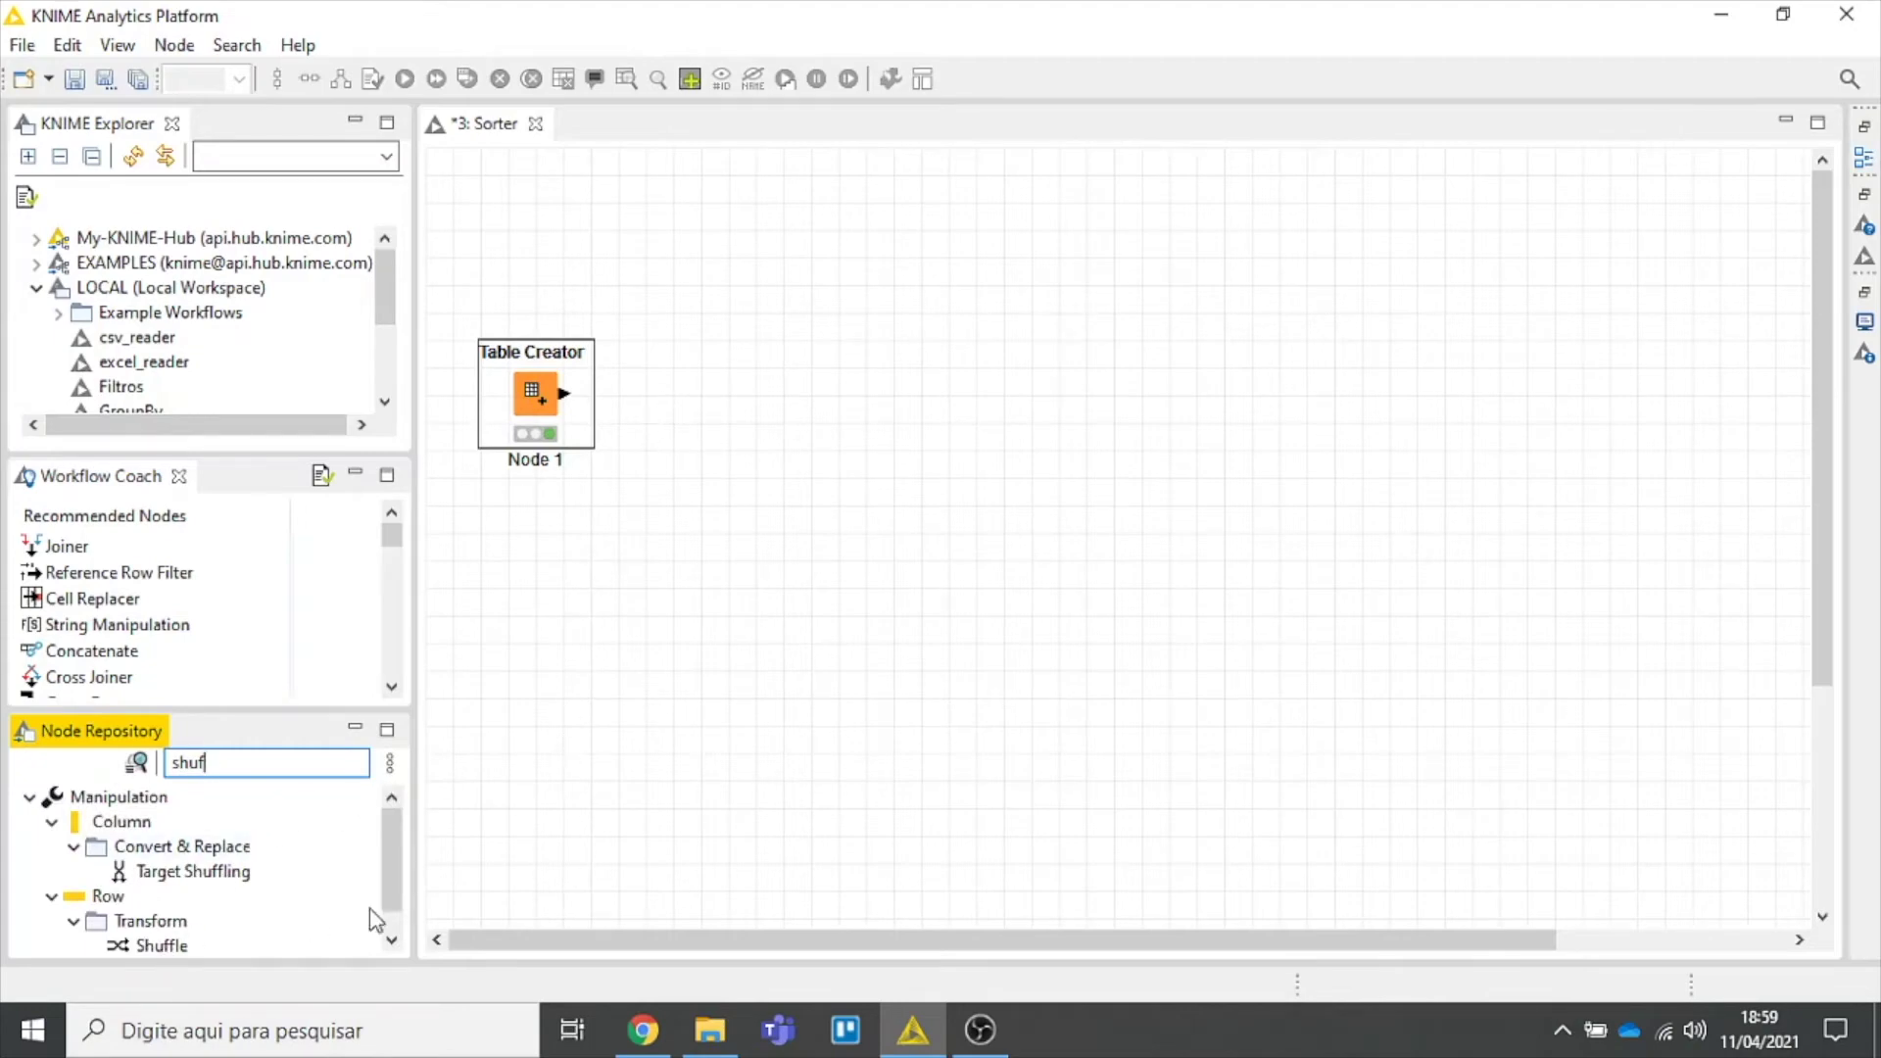
drag(161, 945, 764, 399)
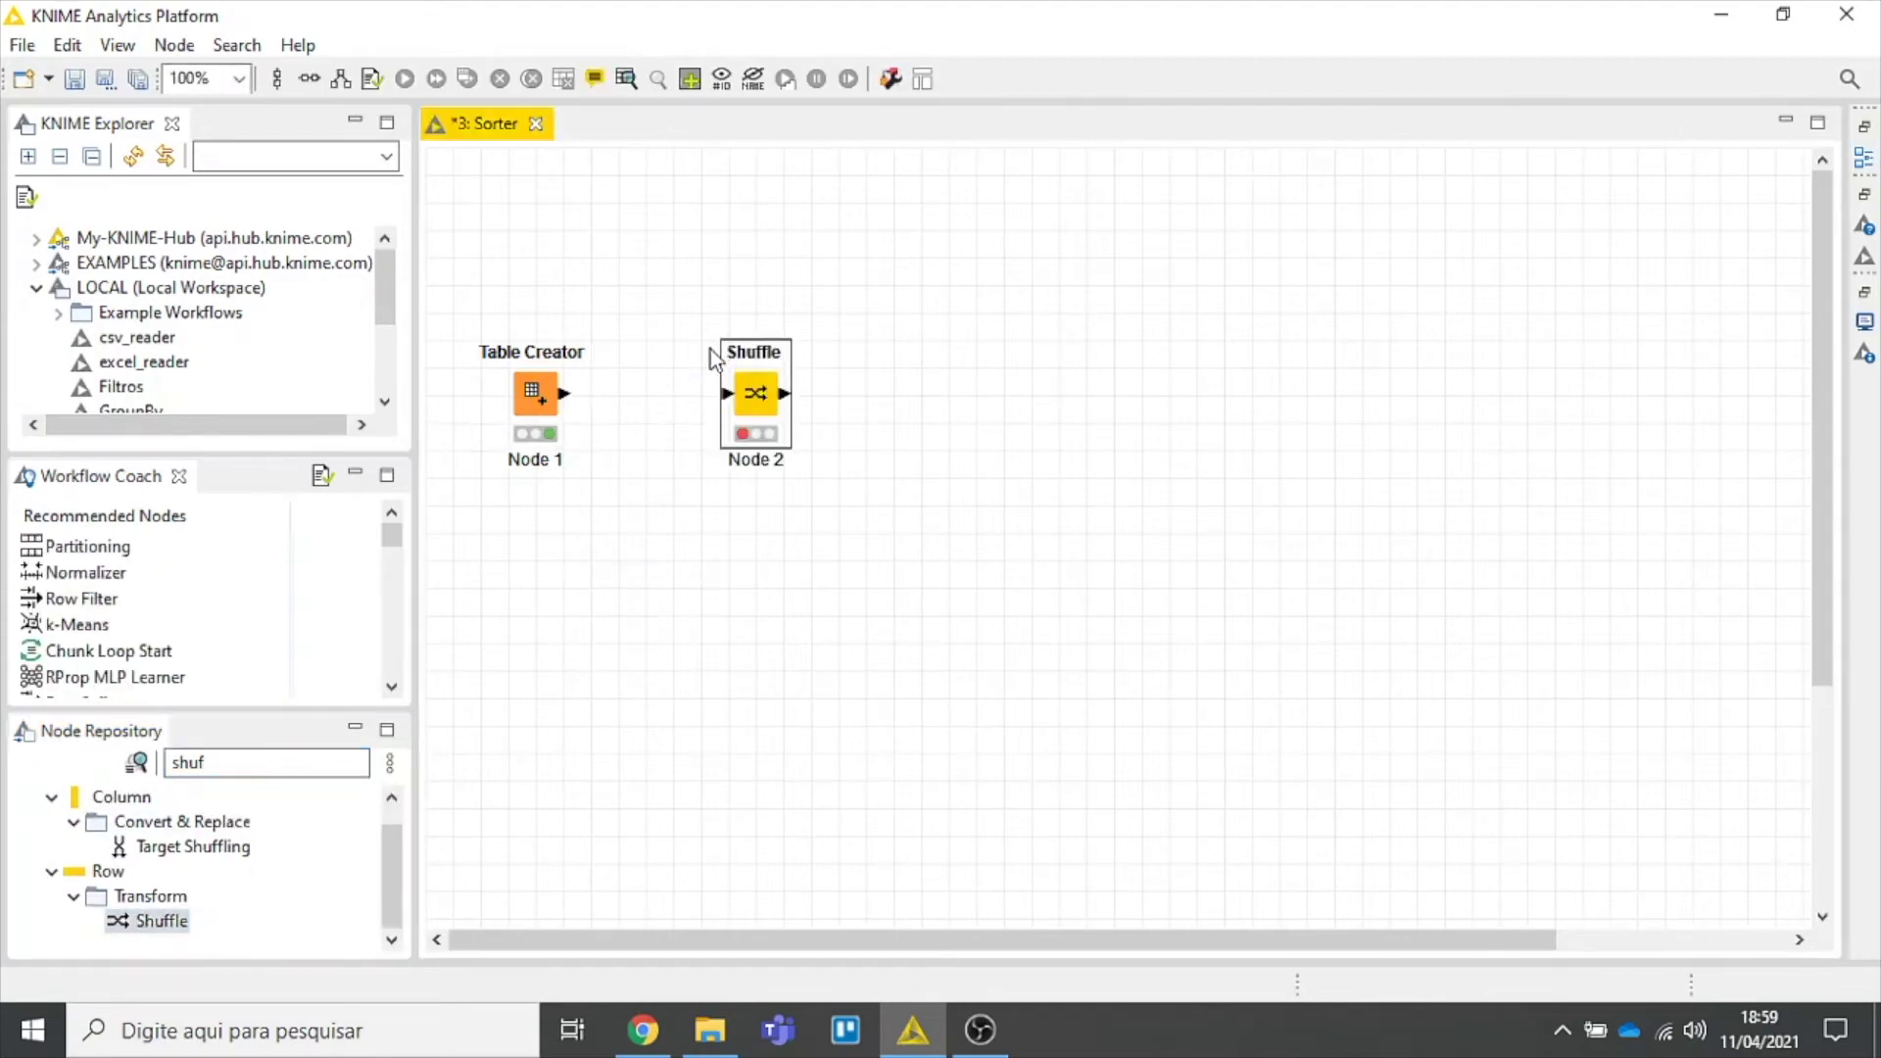
drag(564, 393, 727, 393)
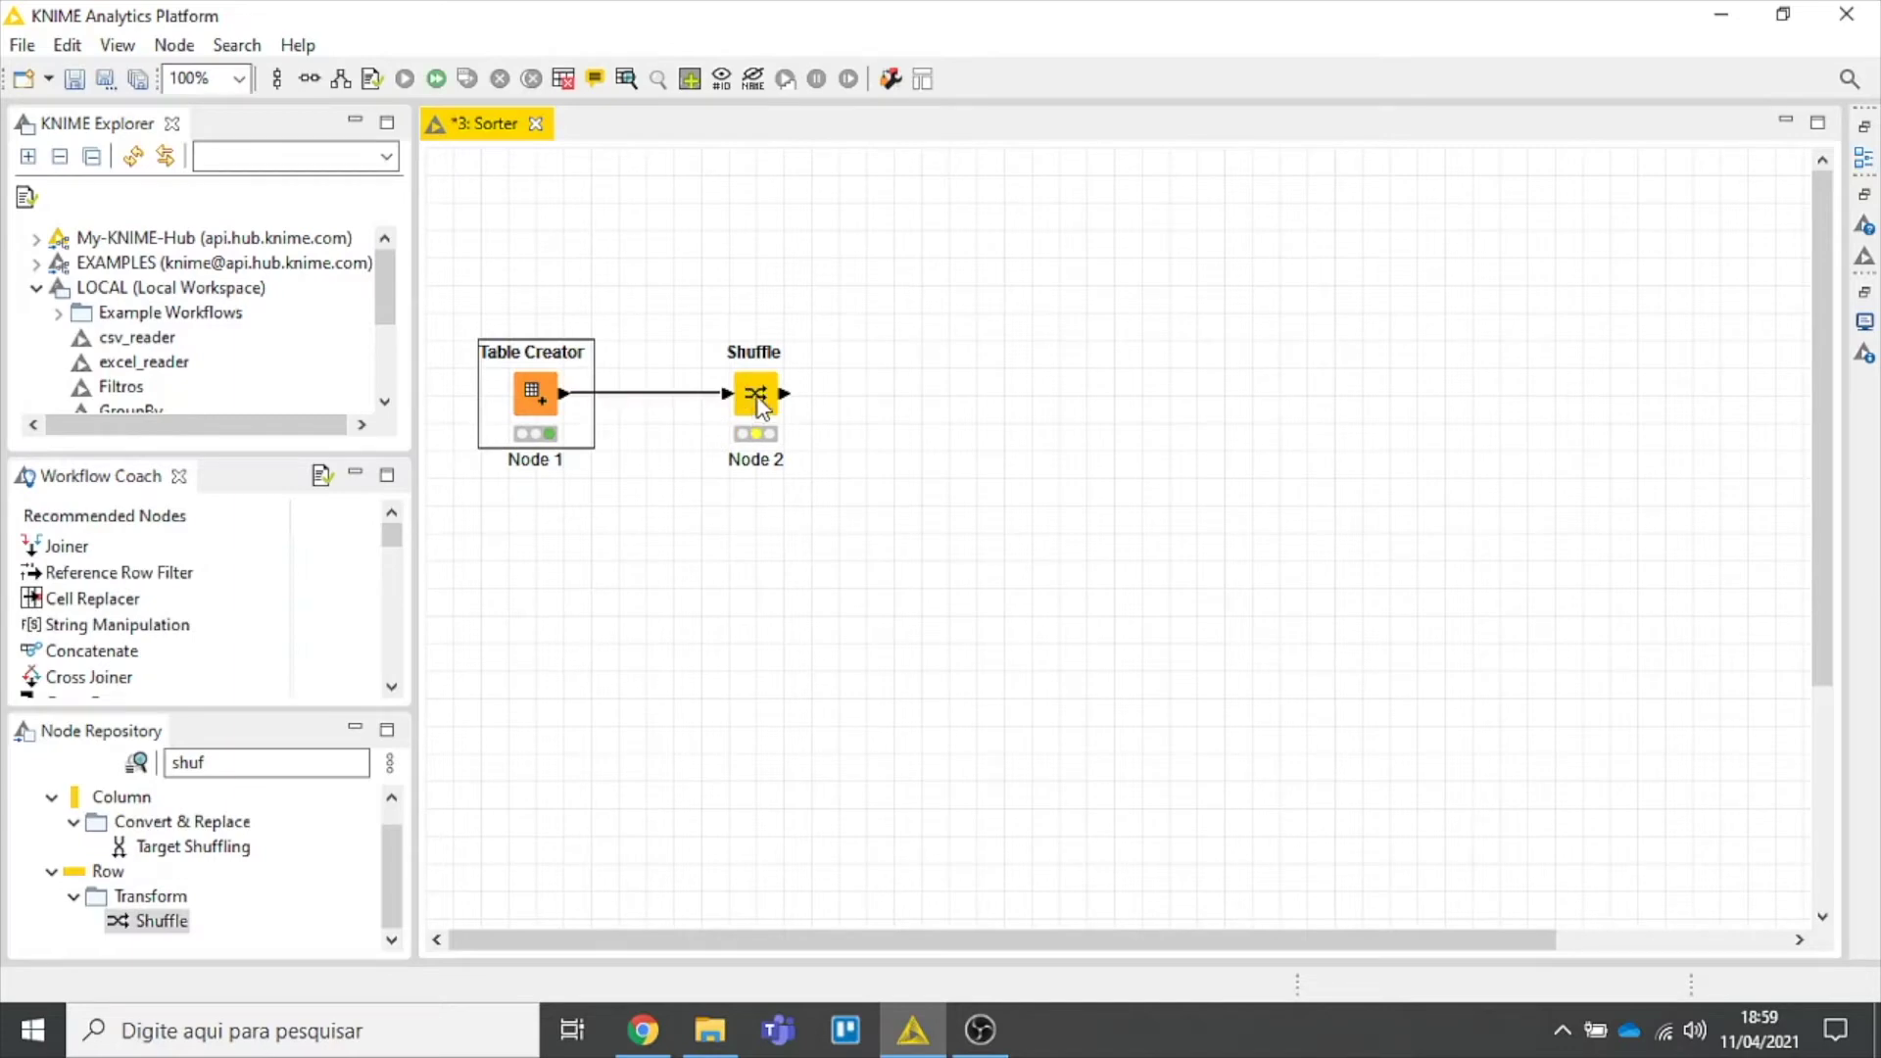
Try a fixed random seed in the Shuffle node's configuration, drawing several new seeds.
double_click(754, 397)
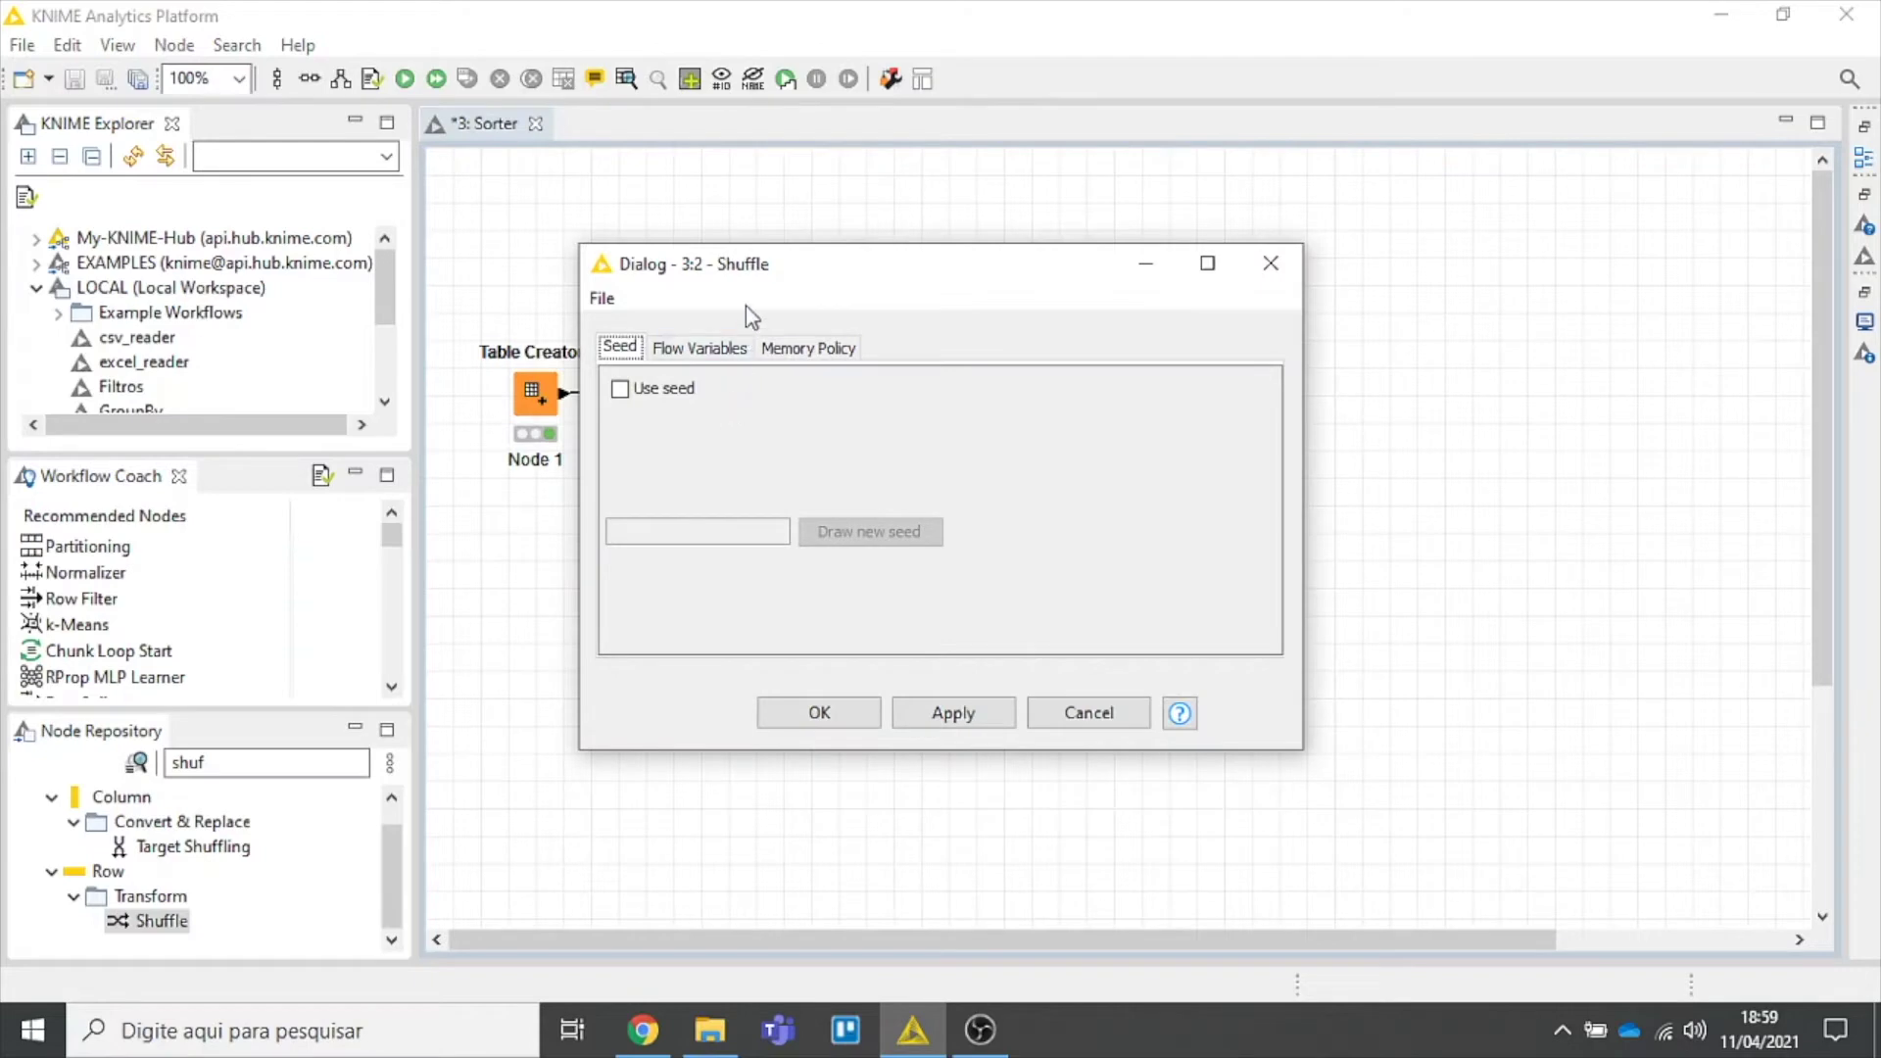
drag(774, 269, 1037, 235)
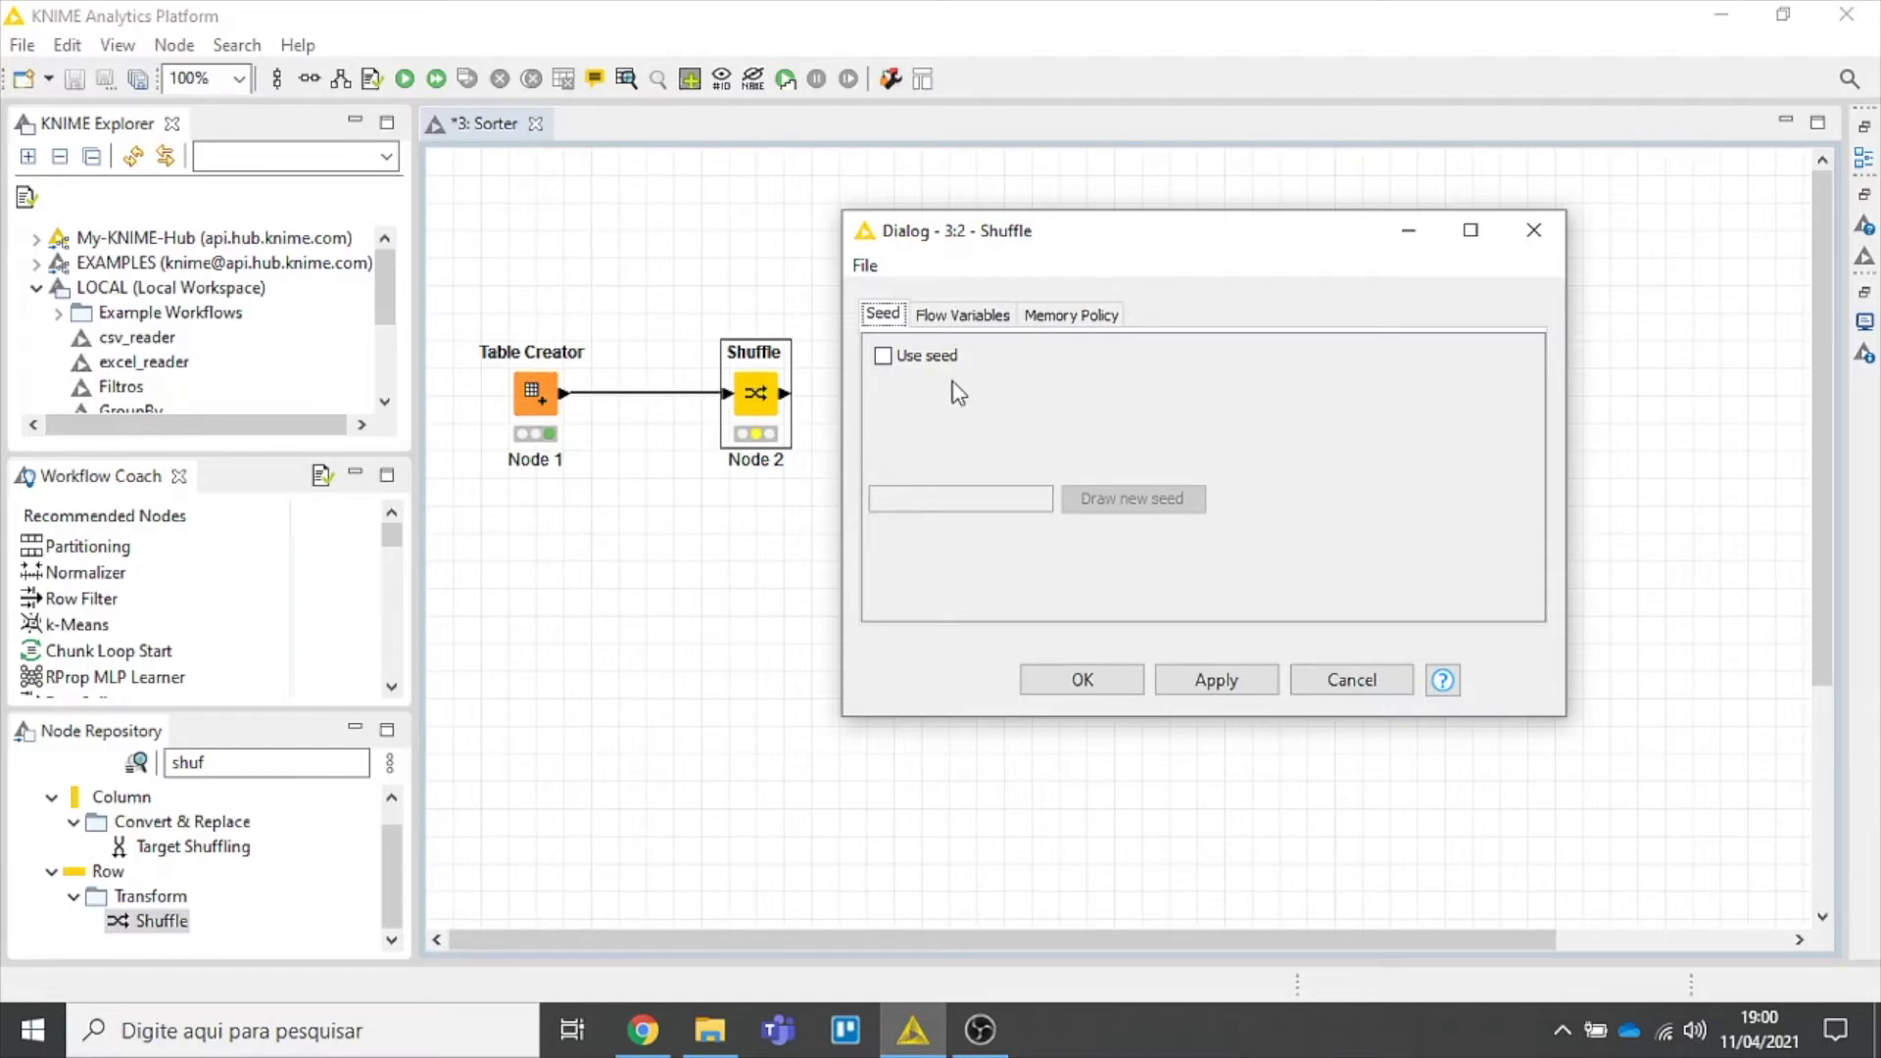
click(883, 356)
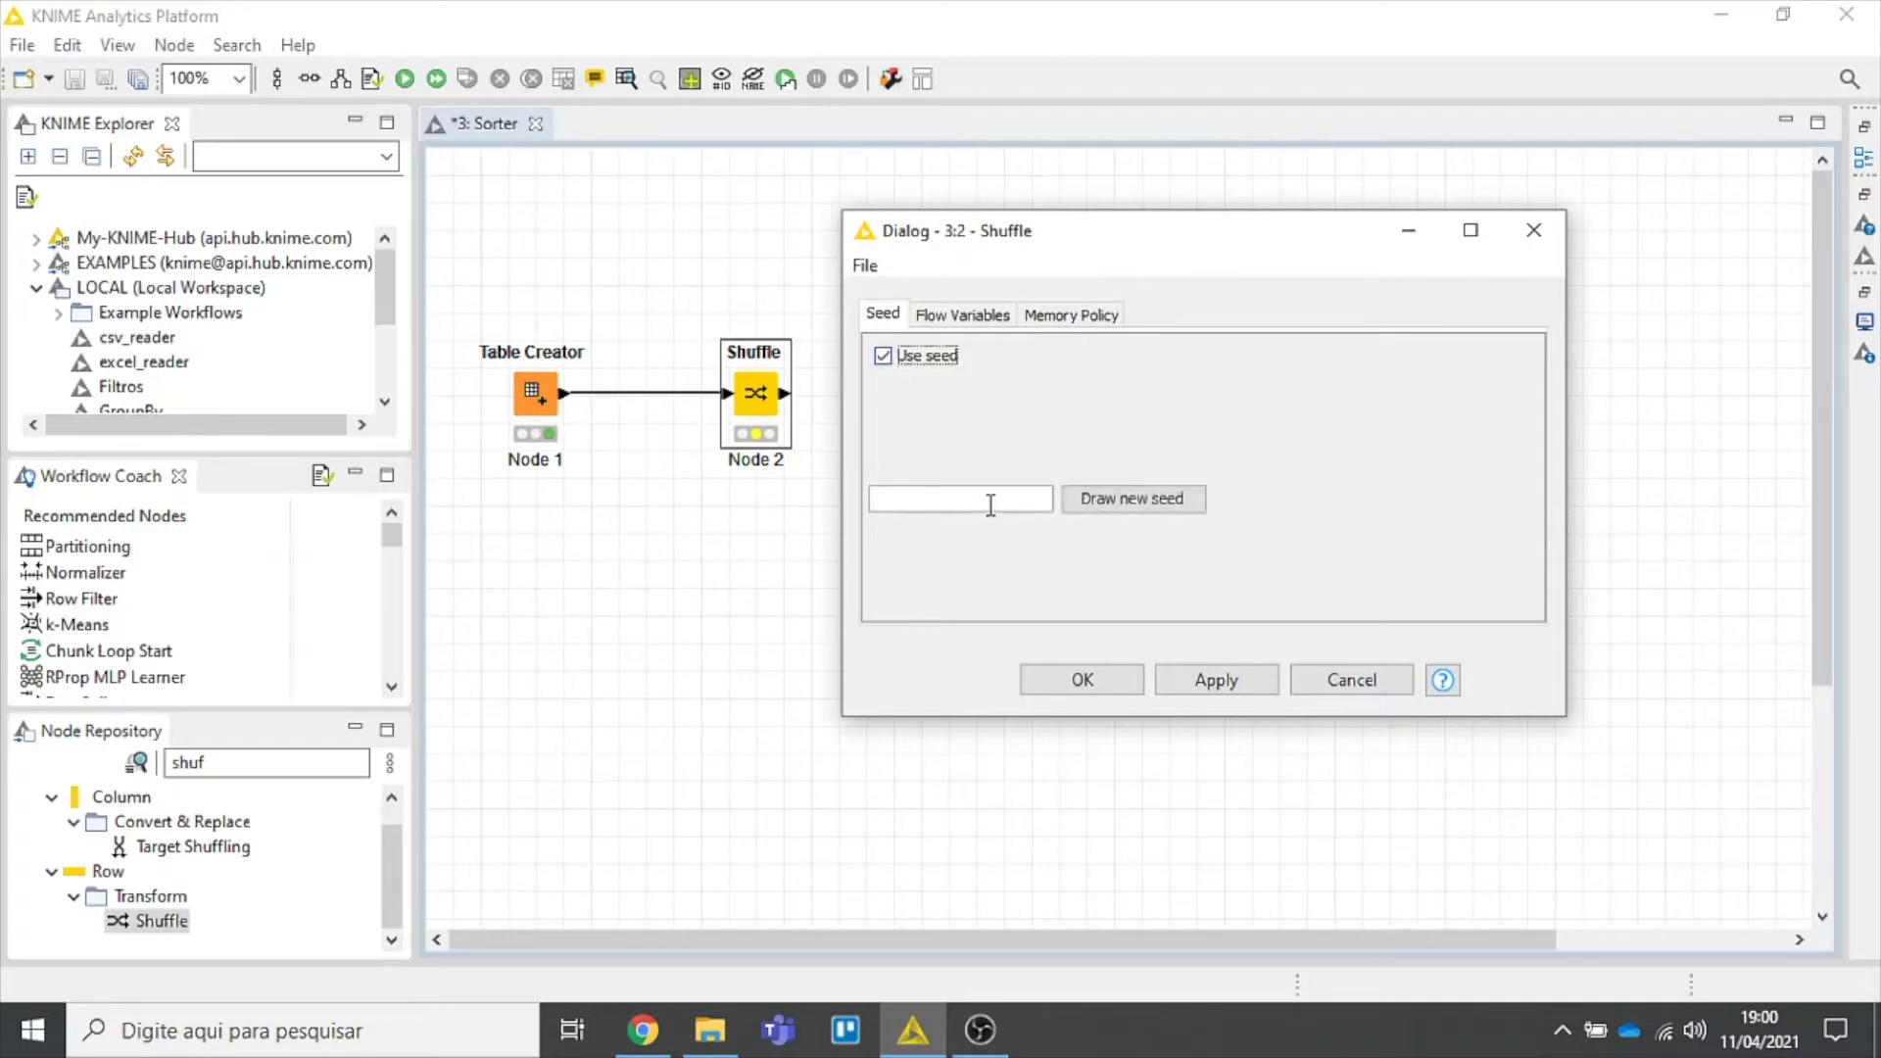
click(1120, 506)
click(1133, 506)
click(1134, 509)
click(1136, 513)
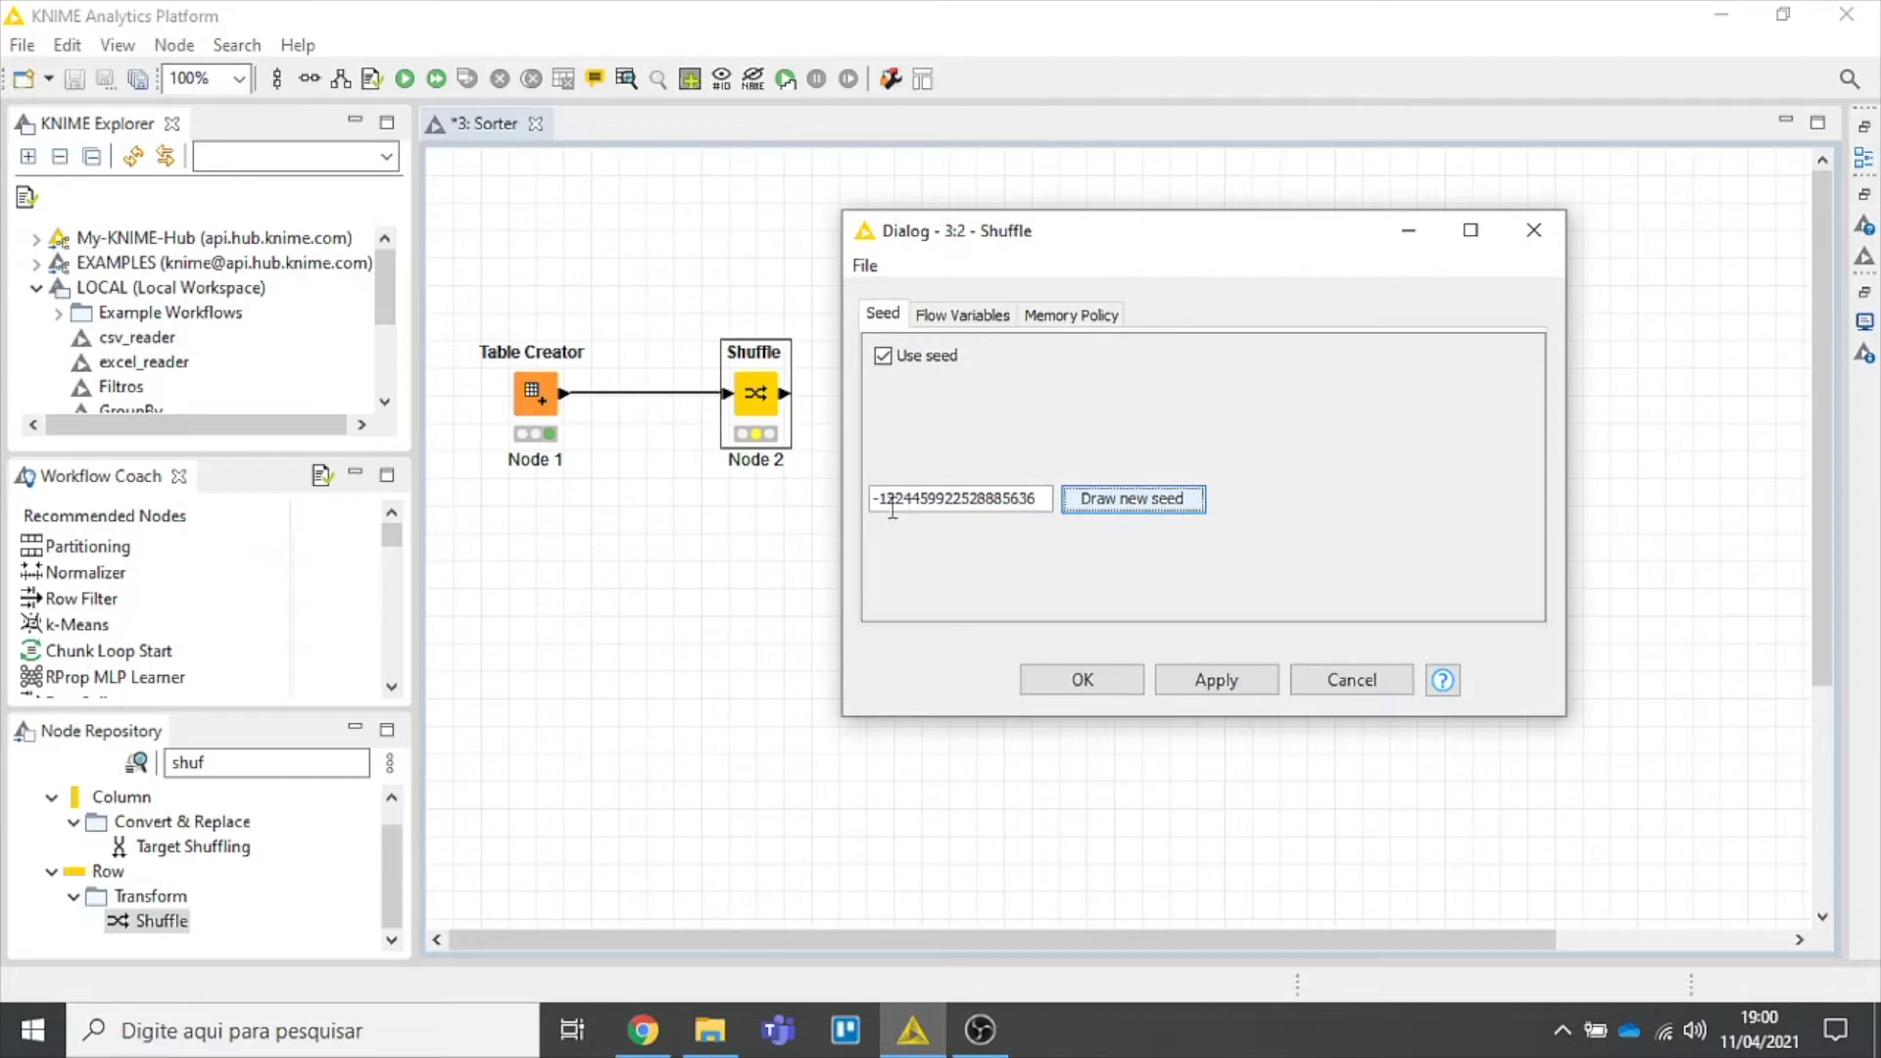
click(1137, 510)
click(1138, 511)
drag(878, 502, 1046, 502)
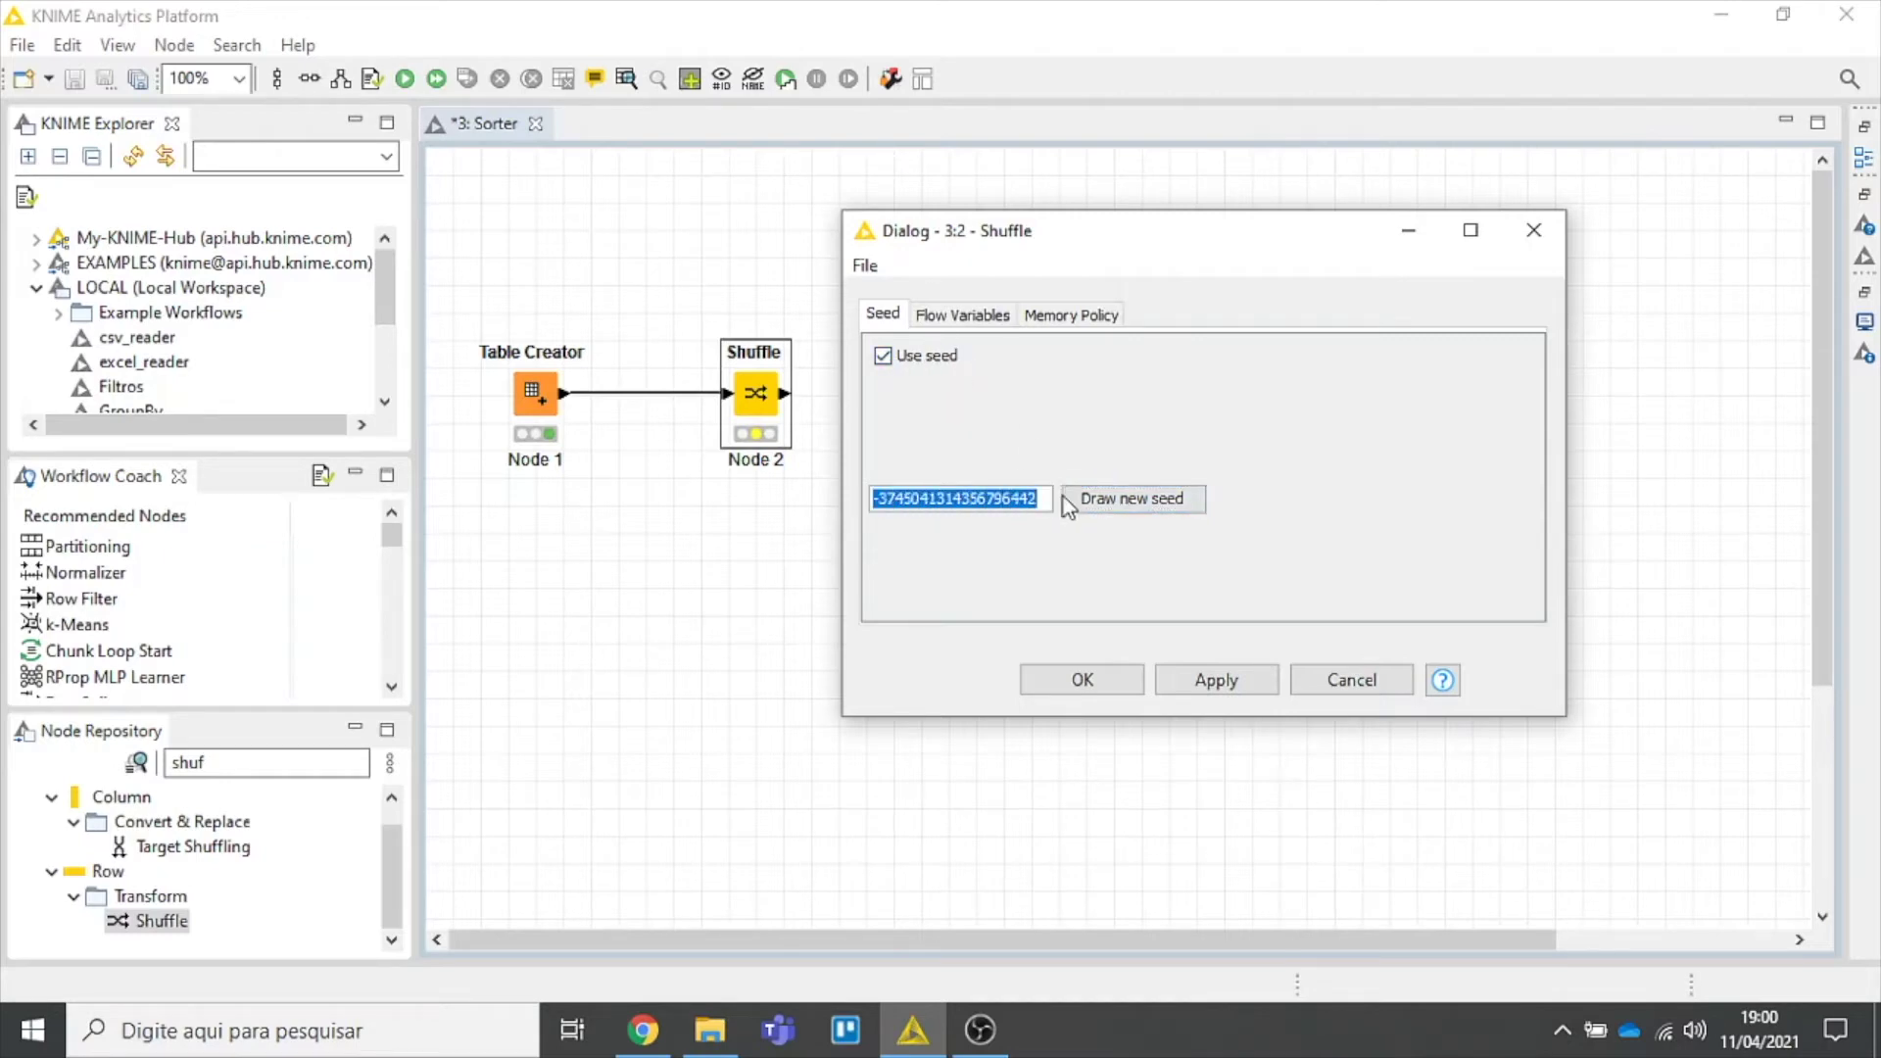
click(1046, 502)
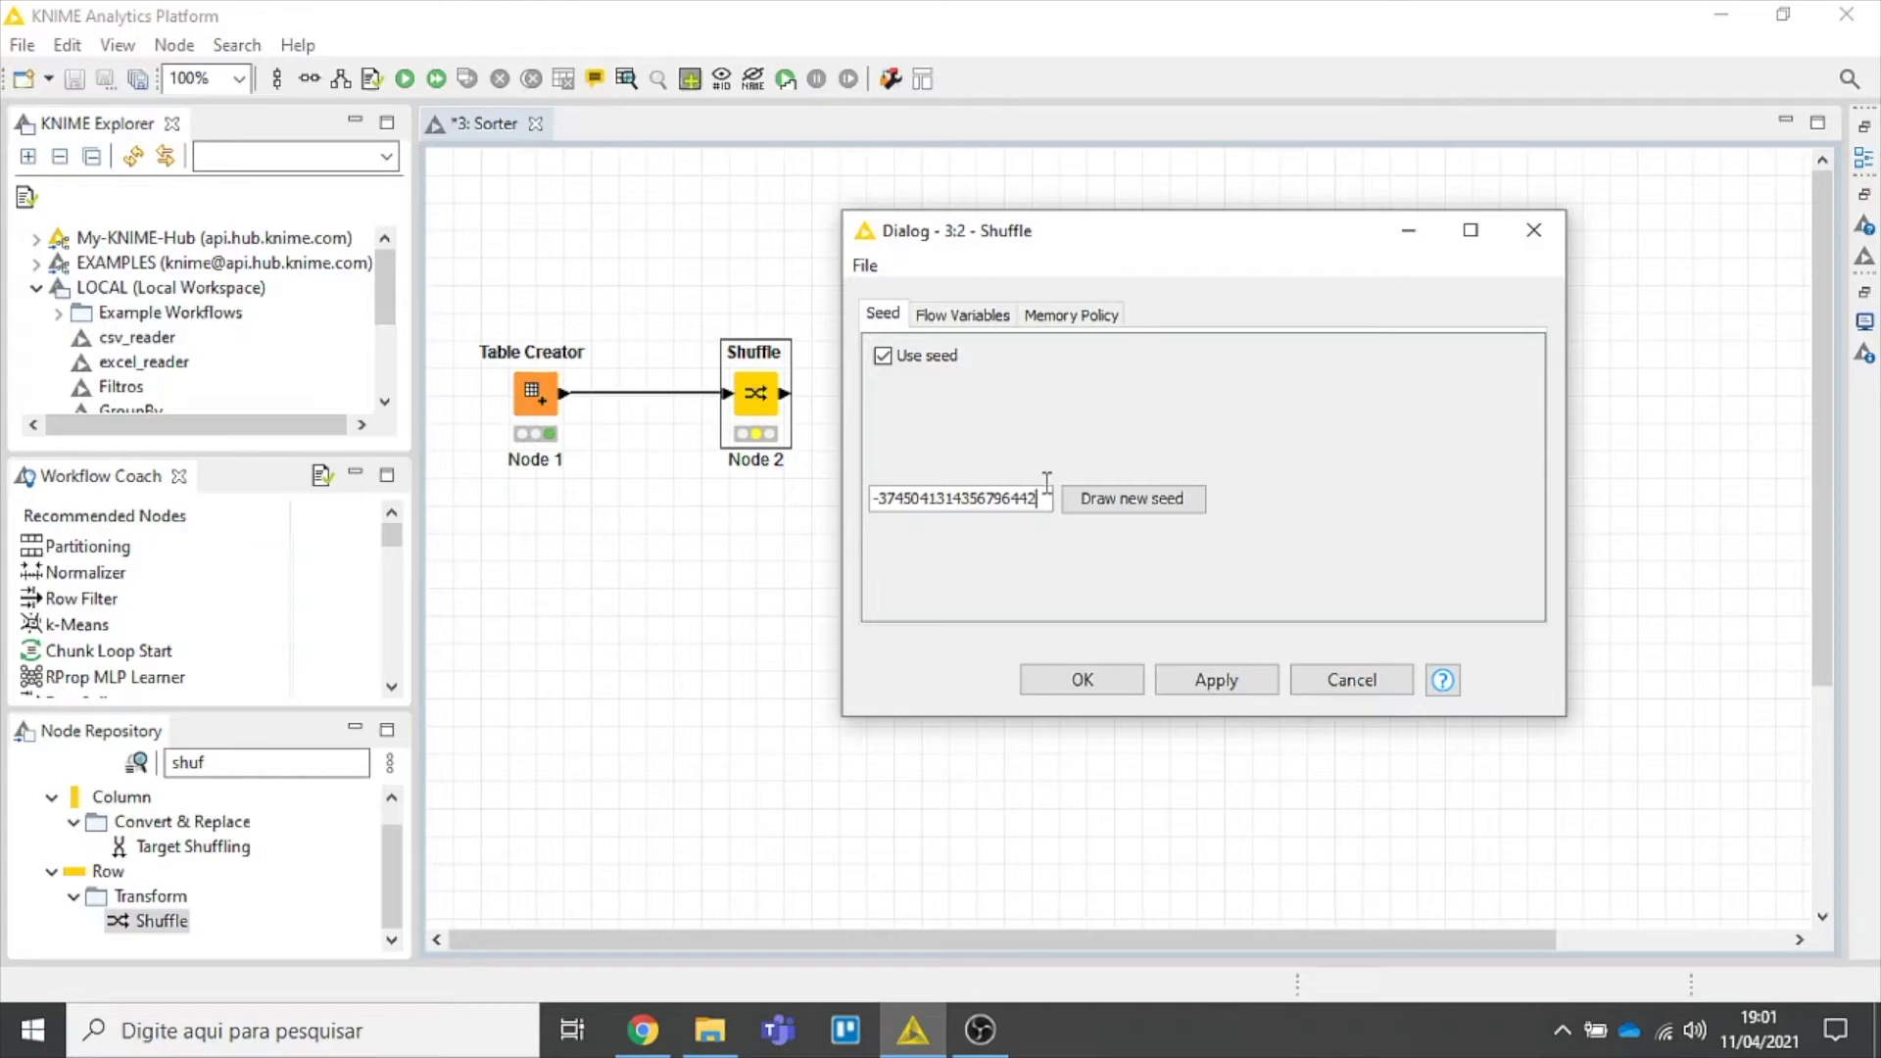
Turn off the Use seed option, accept the Shuffle configuration, and execute the node.
click(885, 359)
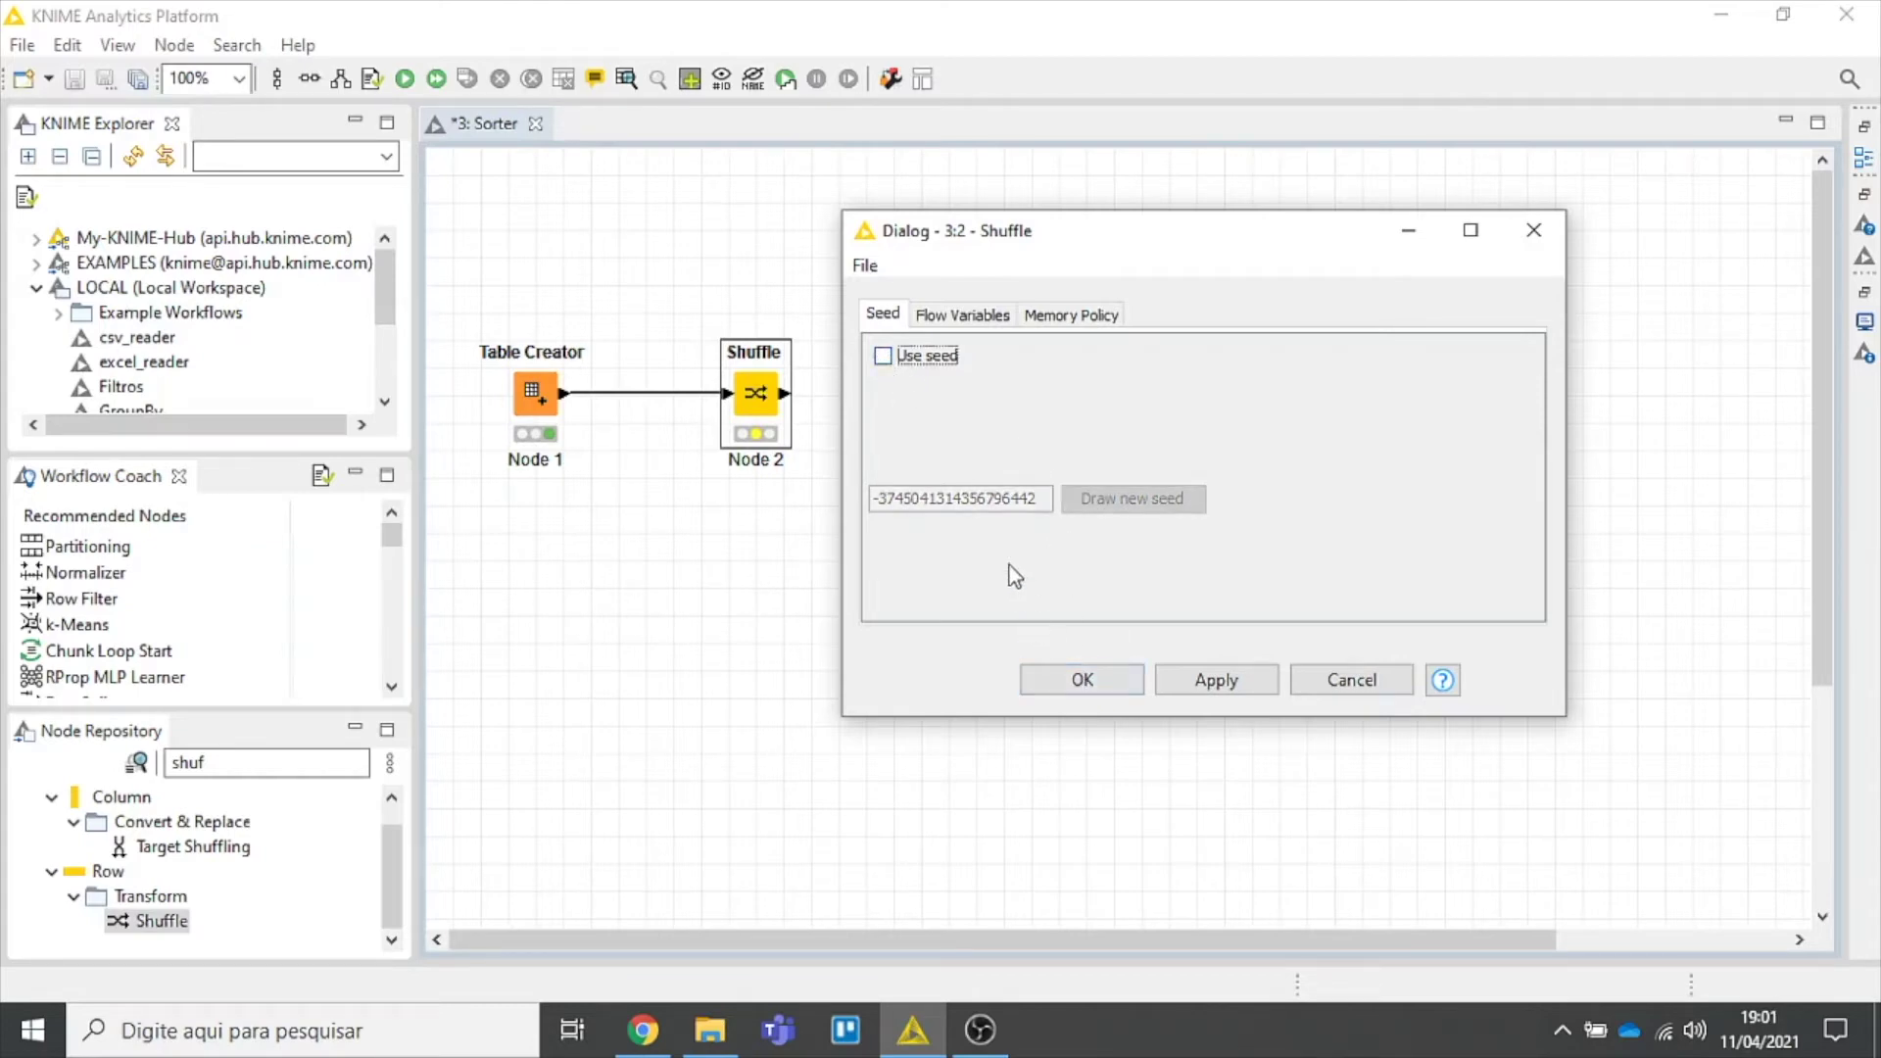
click(1081, 680)
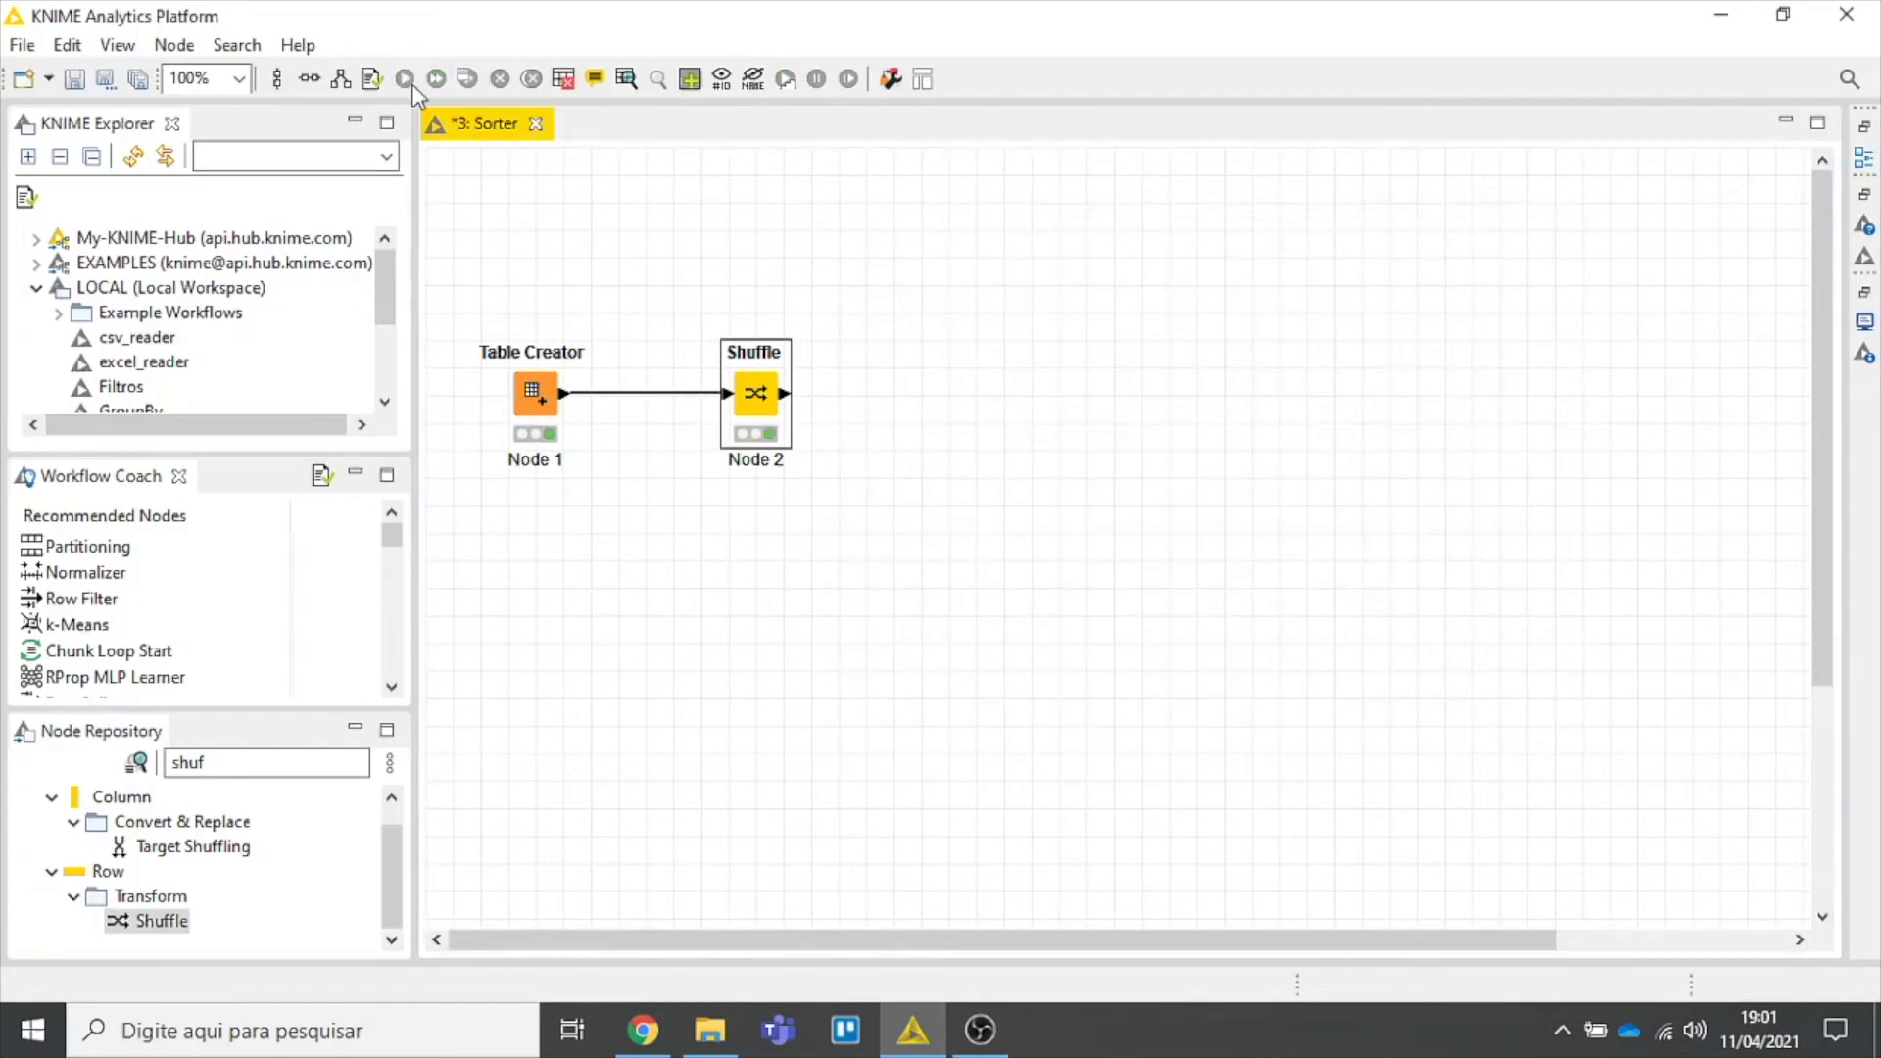
Examine the row order in the Shuffle node's output table, checking the nome_ordem and num_ordem columns and individual rows.
right_click(762, 393)
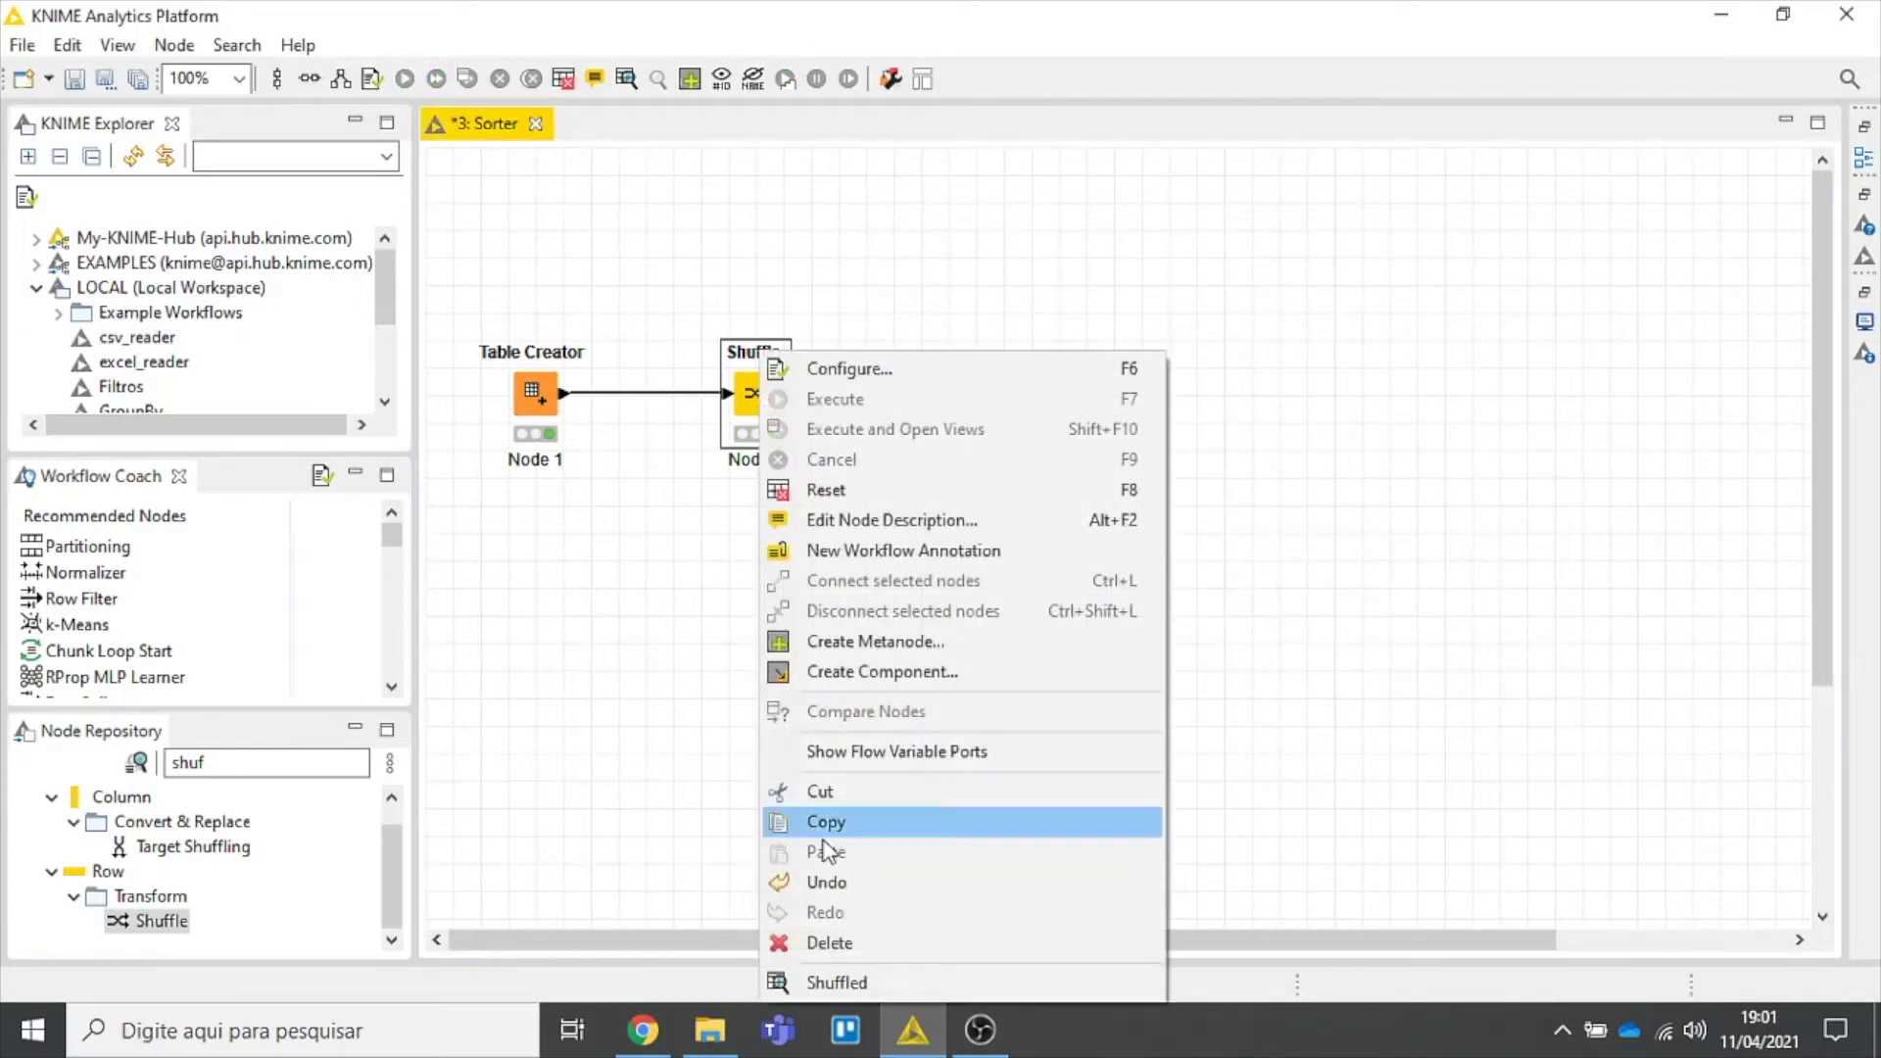
click(838, 982)
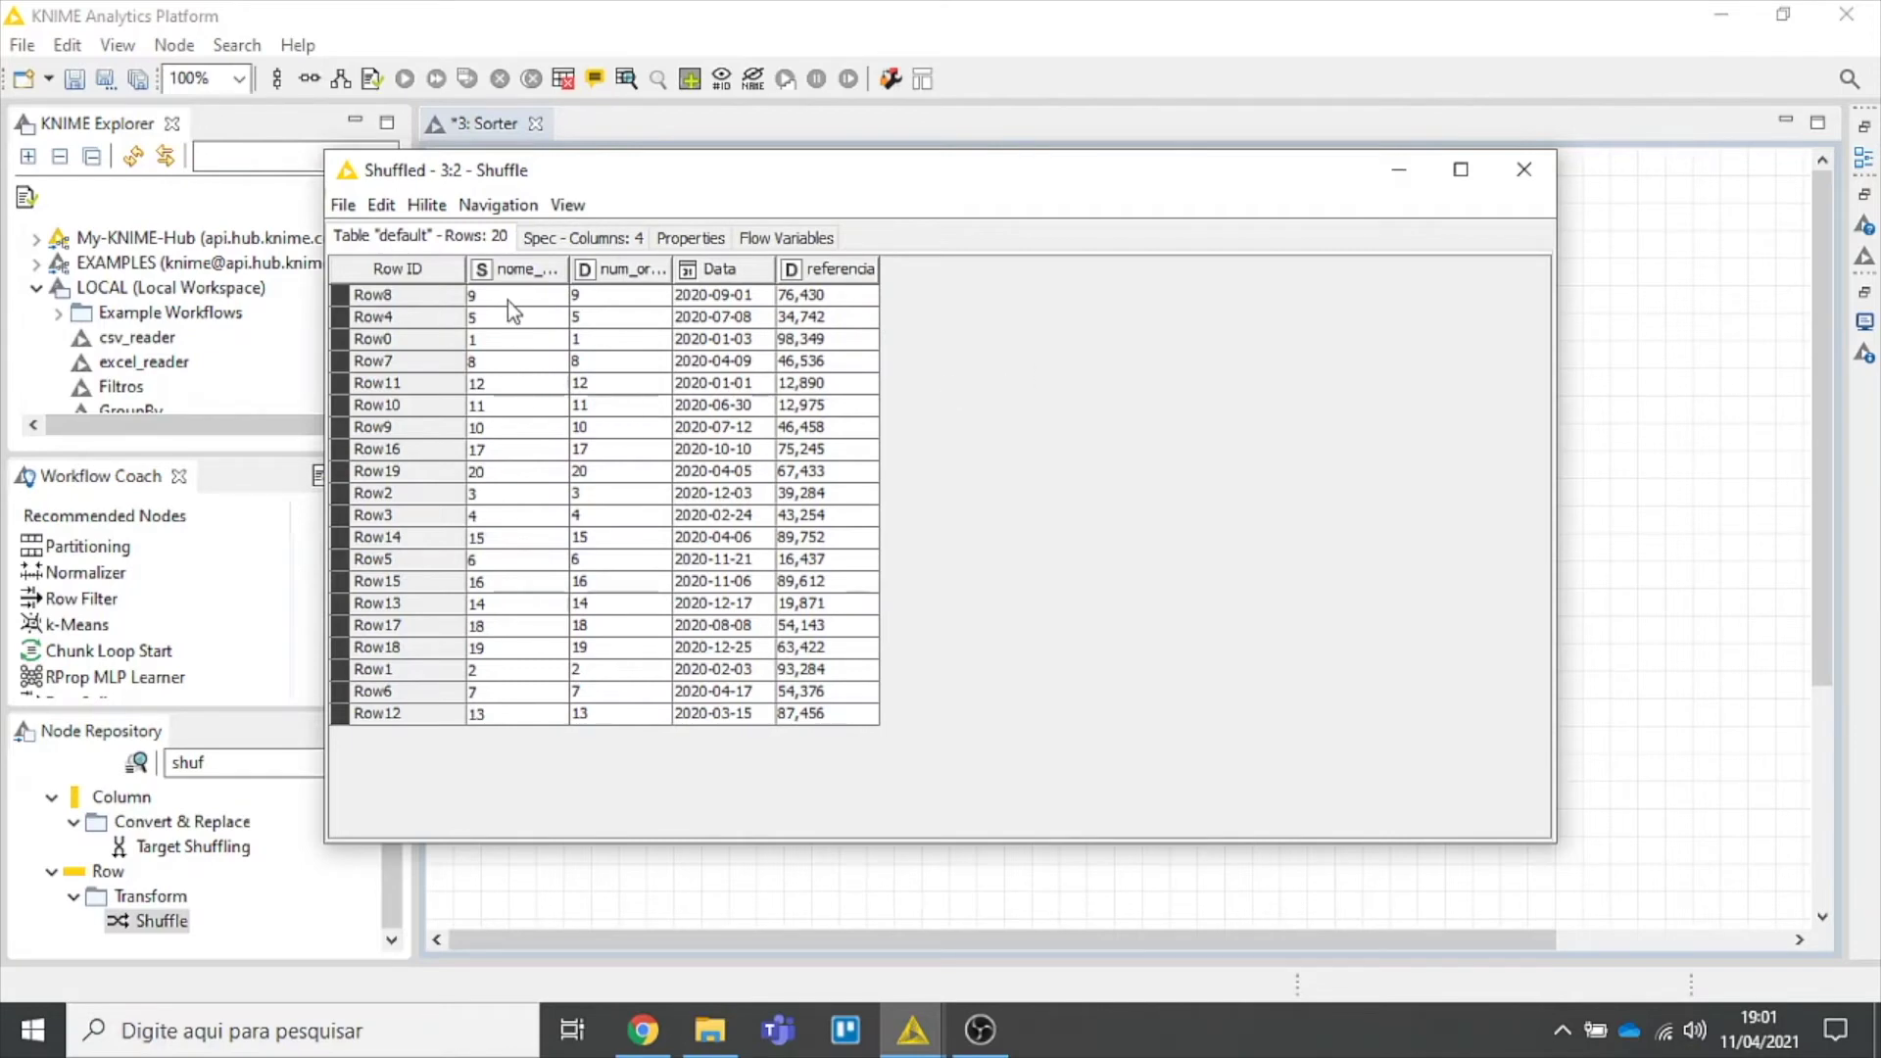
drag(507, 302, 491, 764)
drag(625, 301, 638, 736)
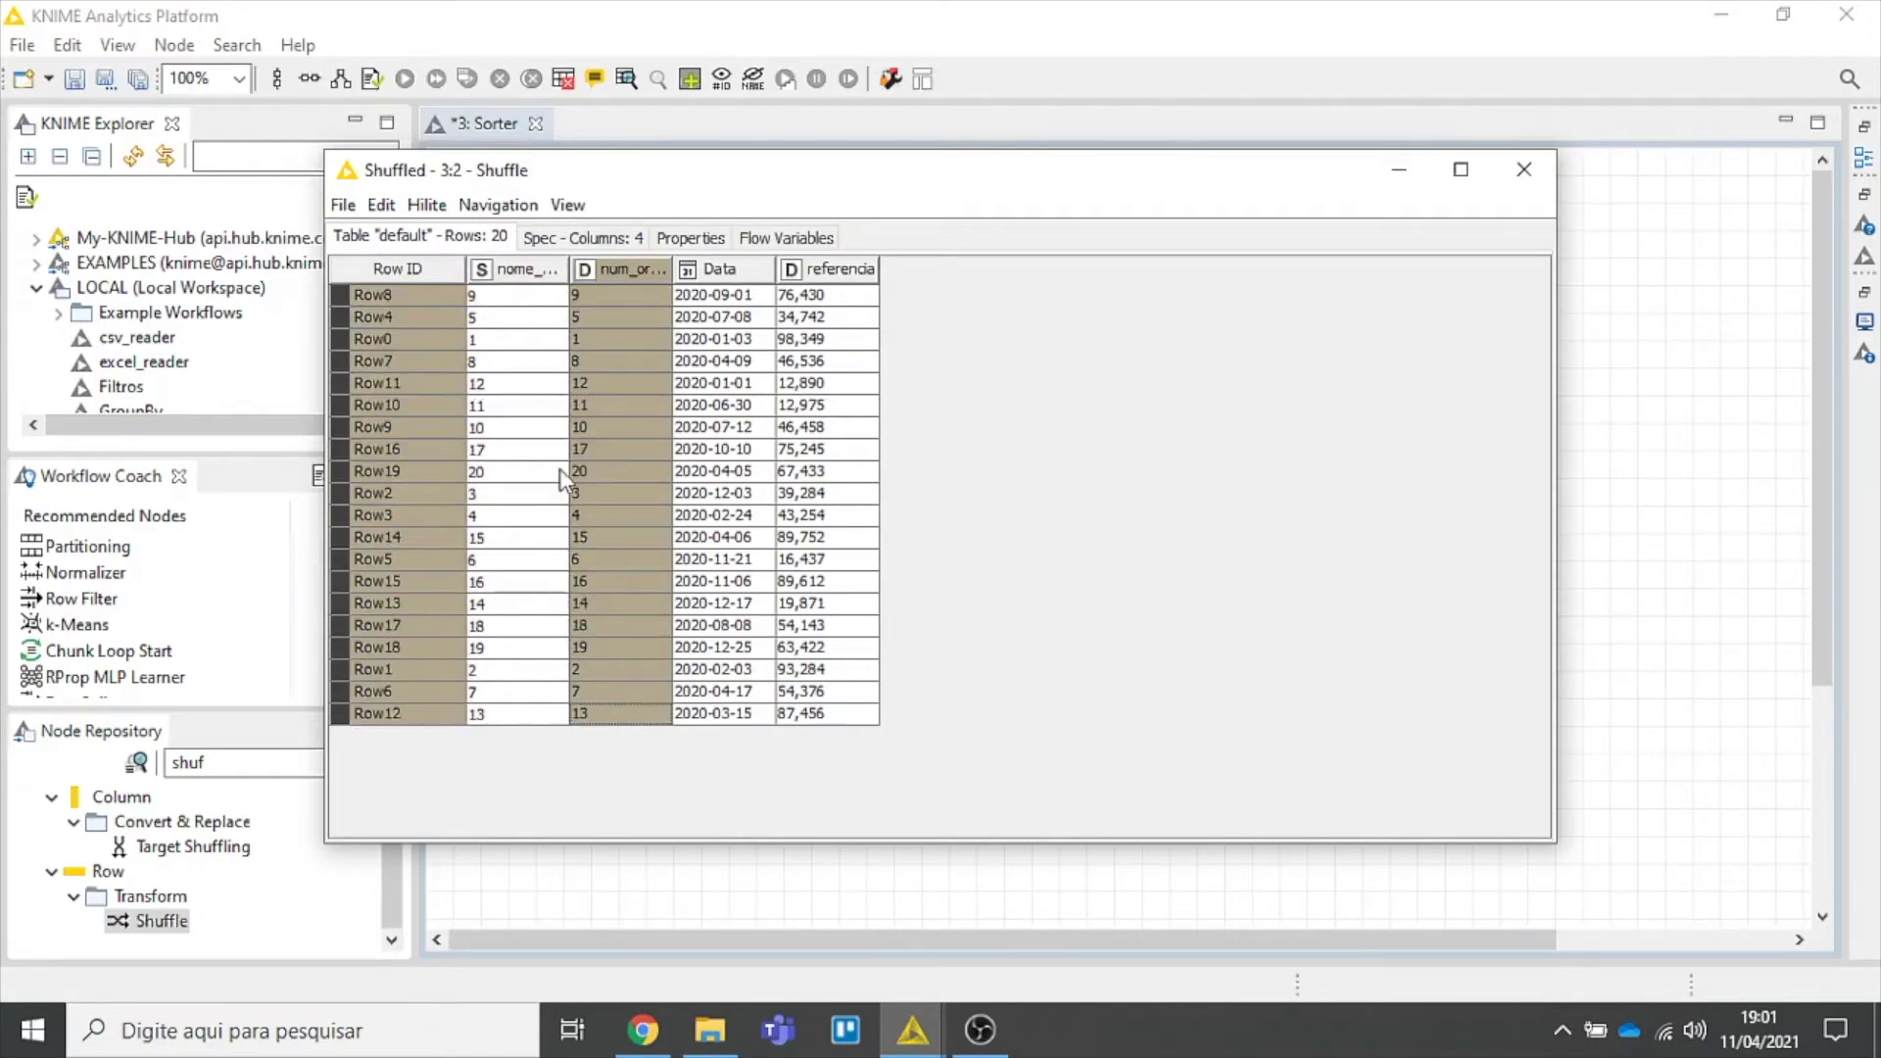
drag(507, 296, 877, 312)
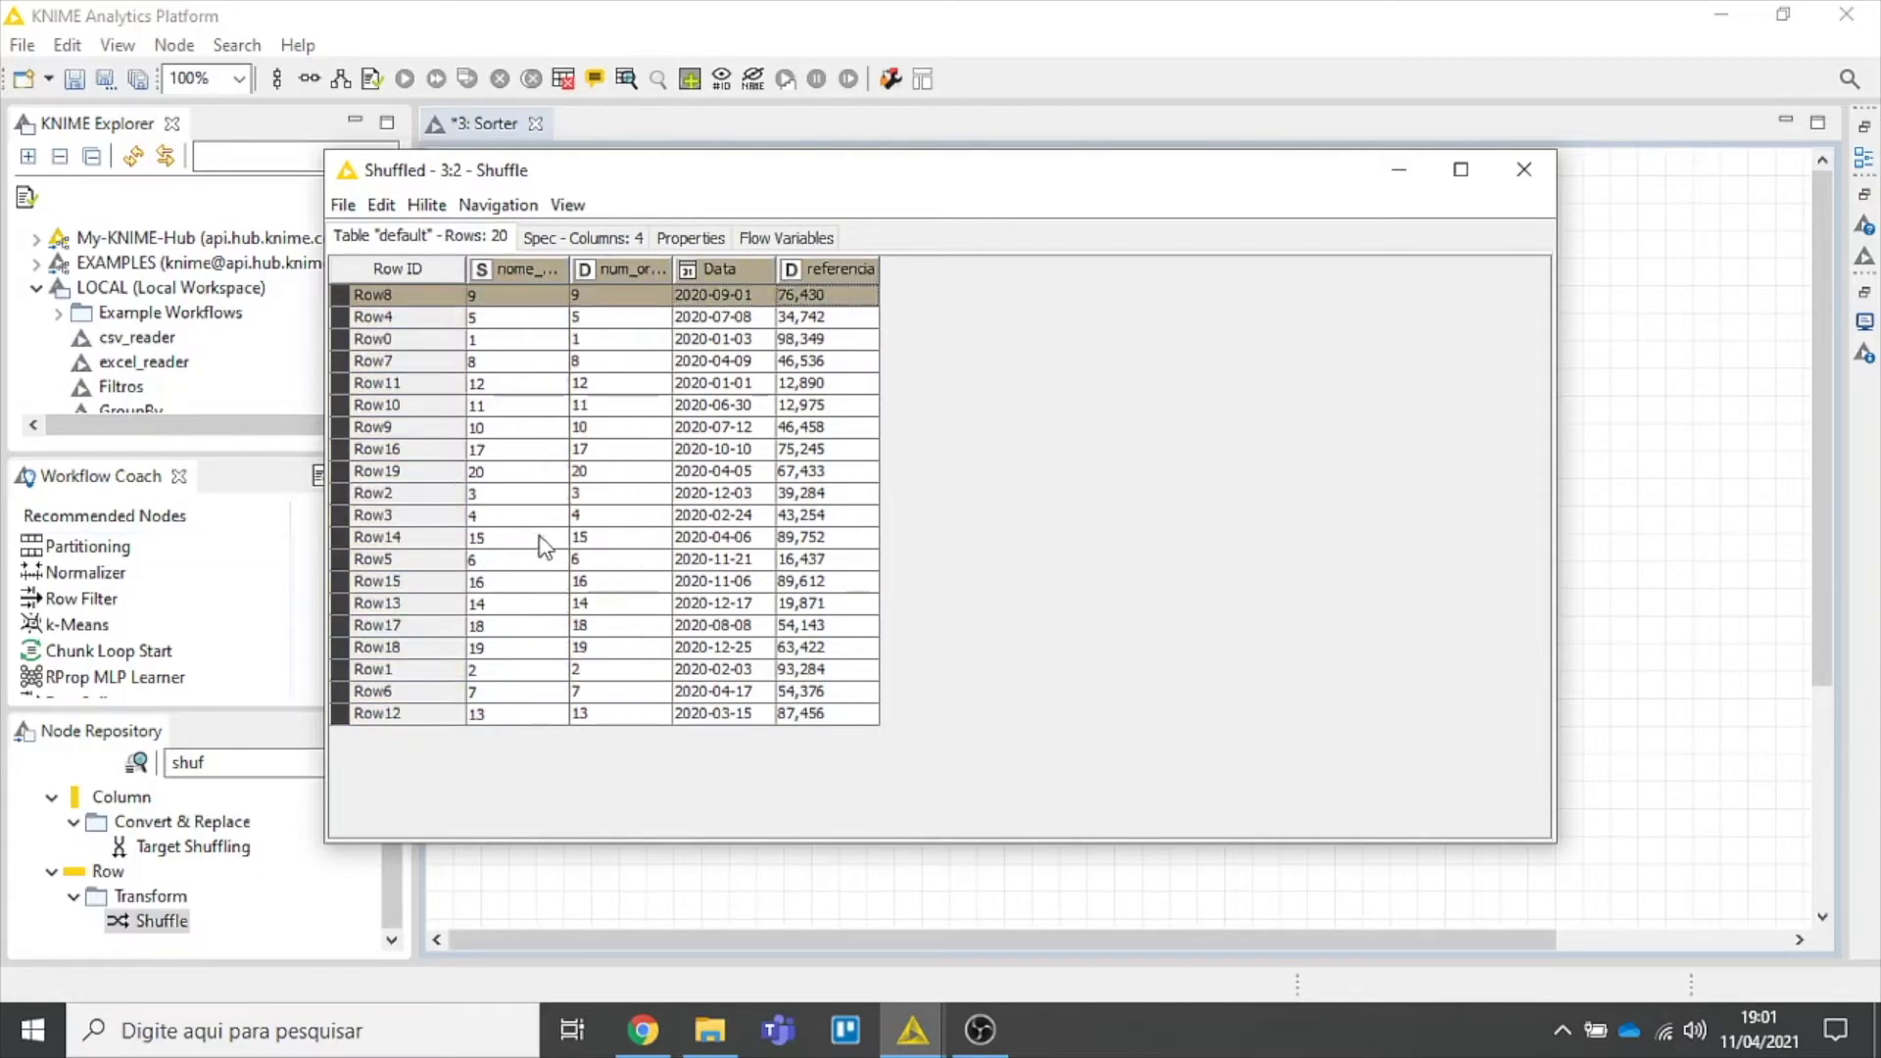
click(517, 385)
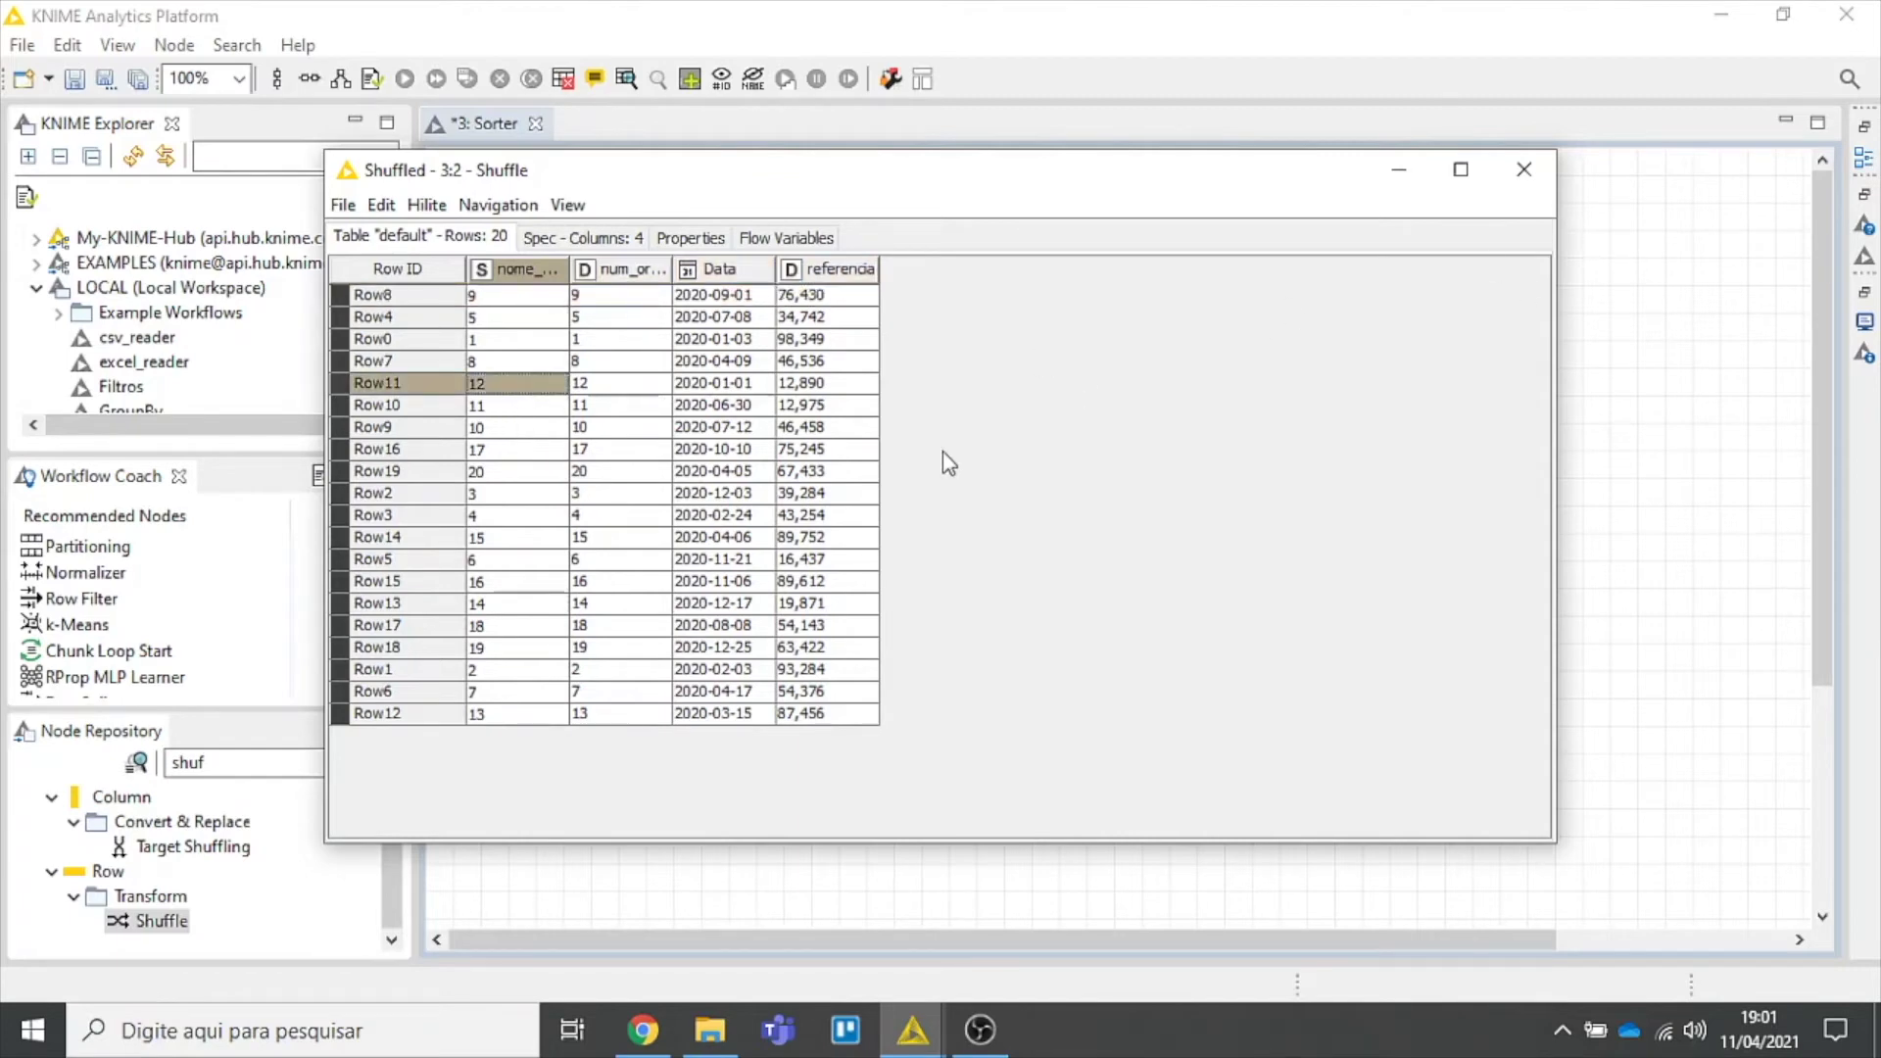
drag(702, 178, 816, 190)
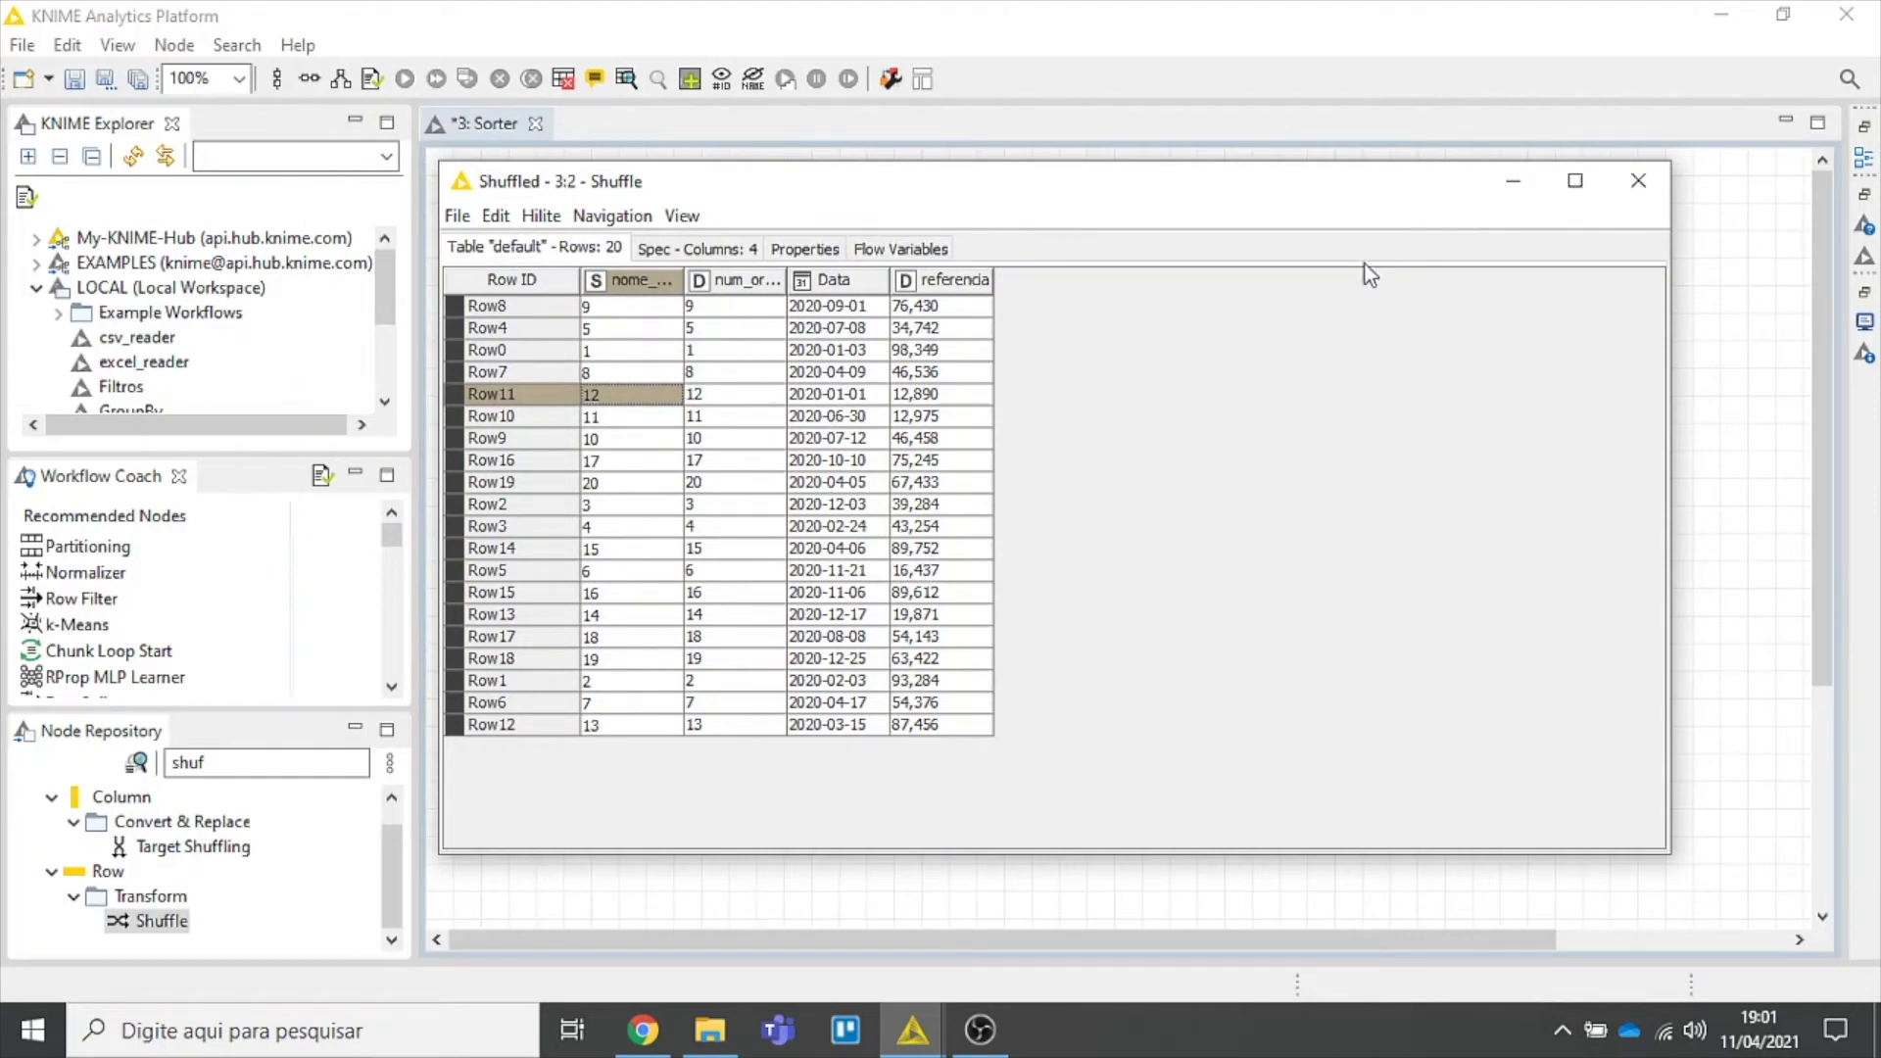
click(1638, 180)
Find the row Sorter node, add it to the workflow after Shuffle, and connect Shuffle's output to it.
click(51, 761)
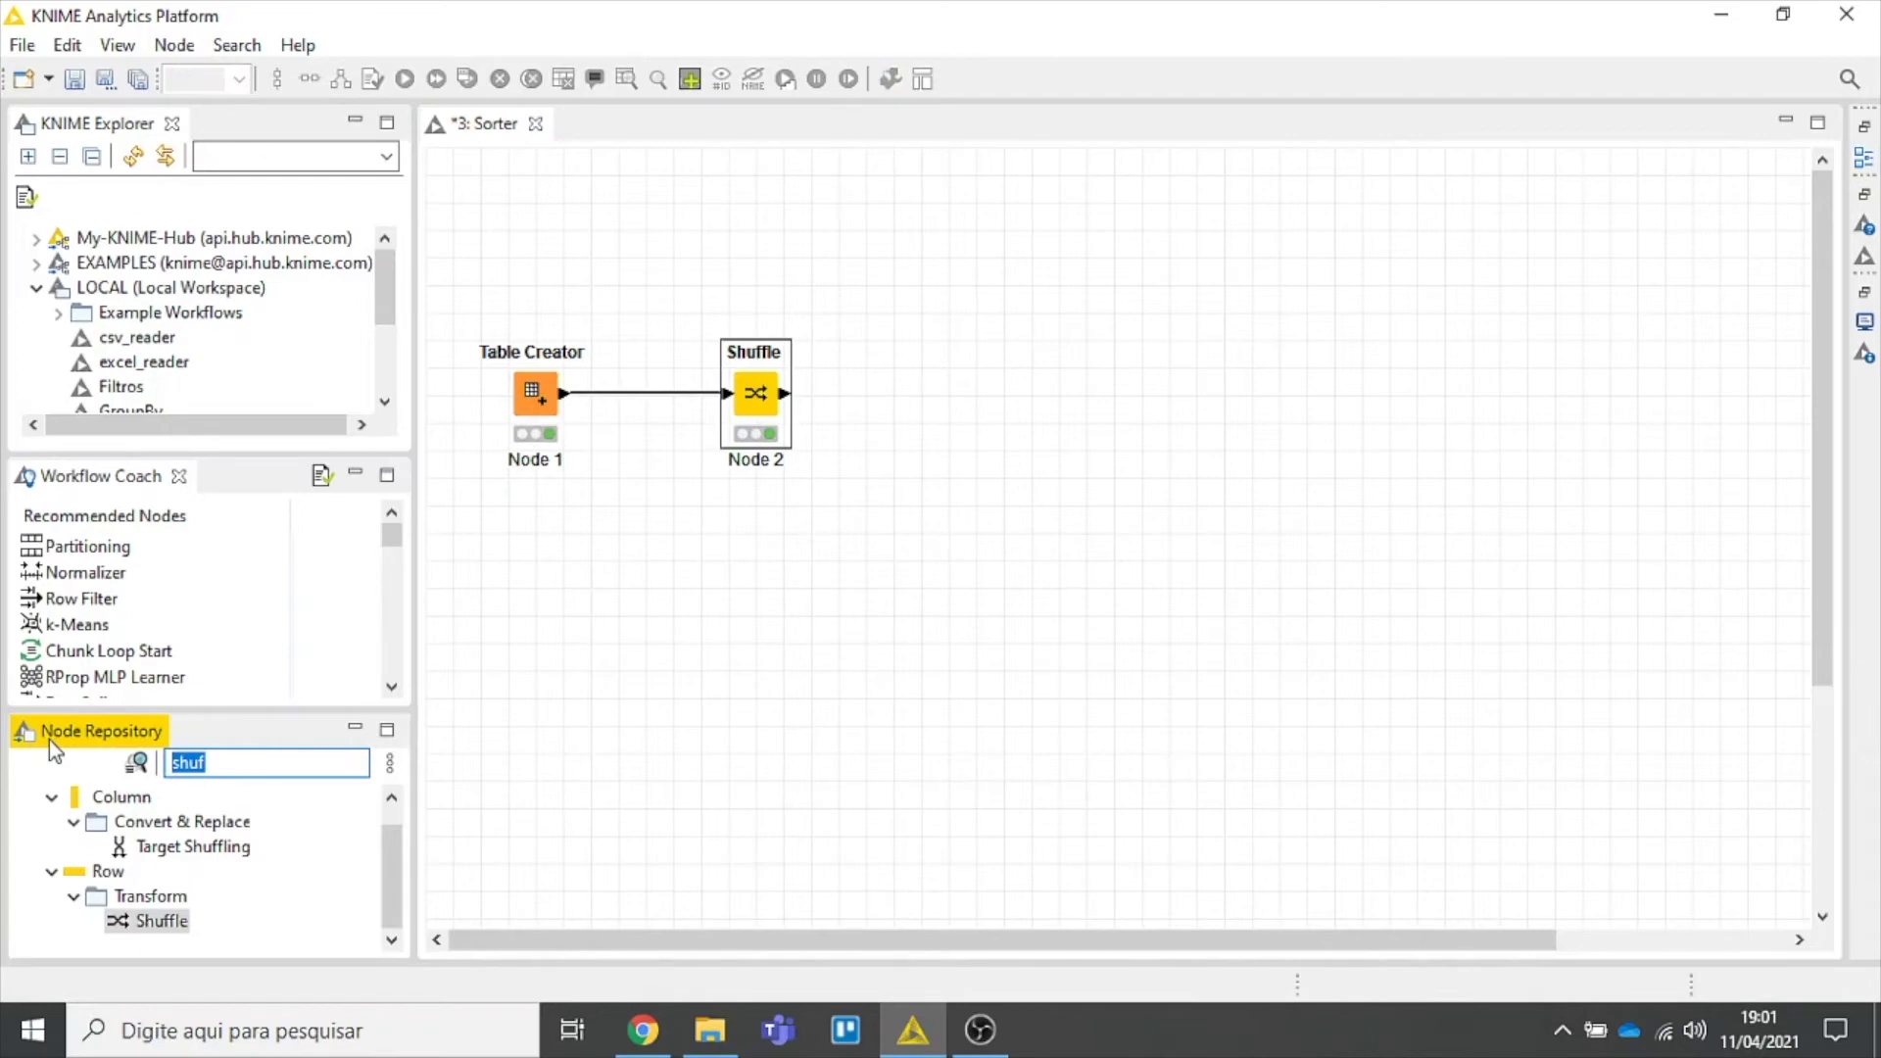
text(sorter)
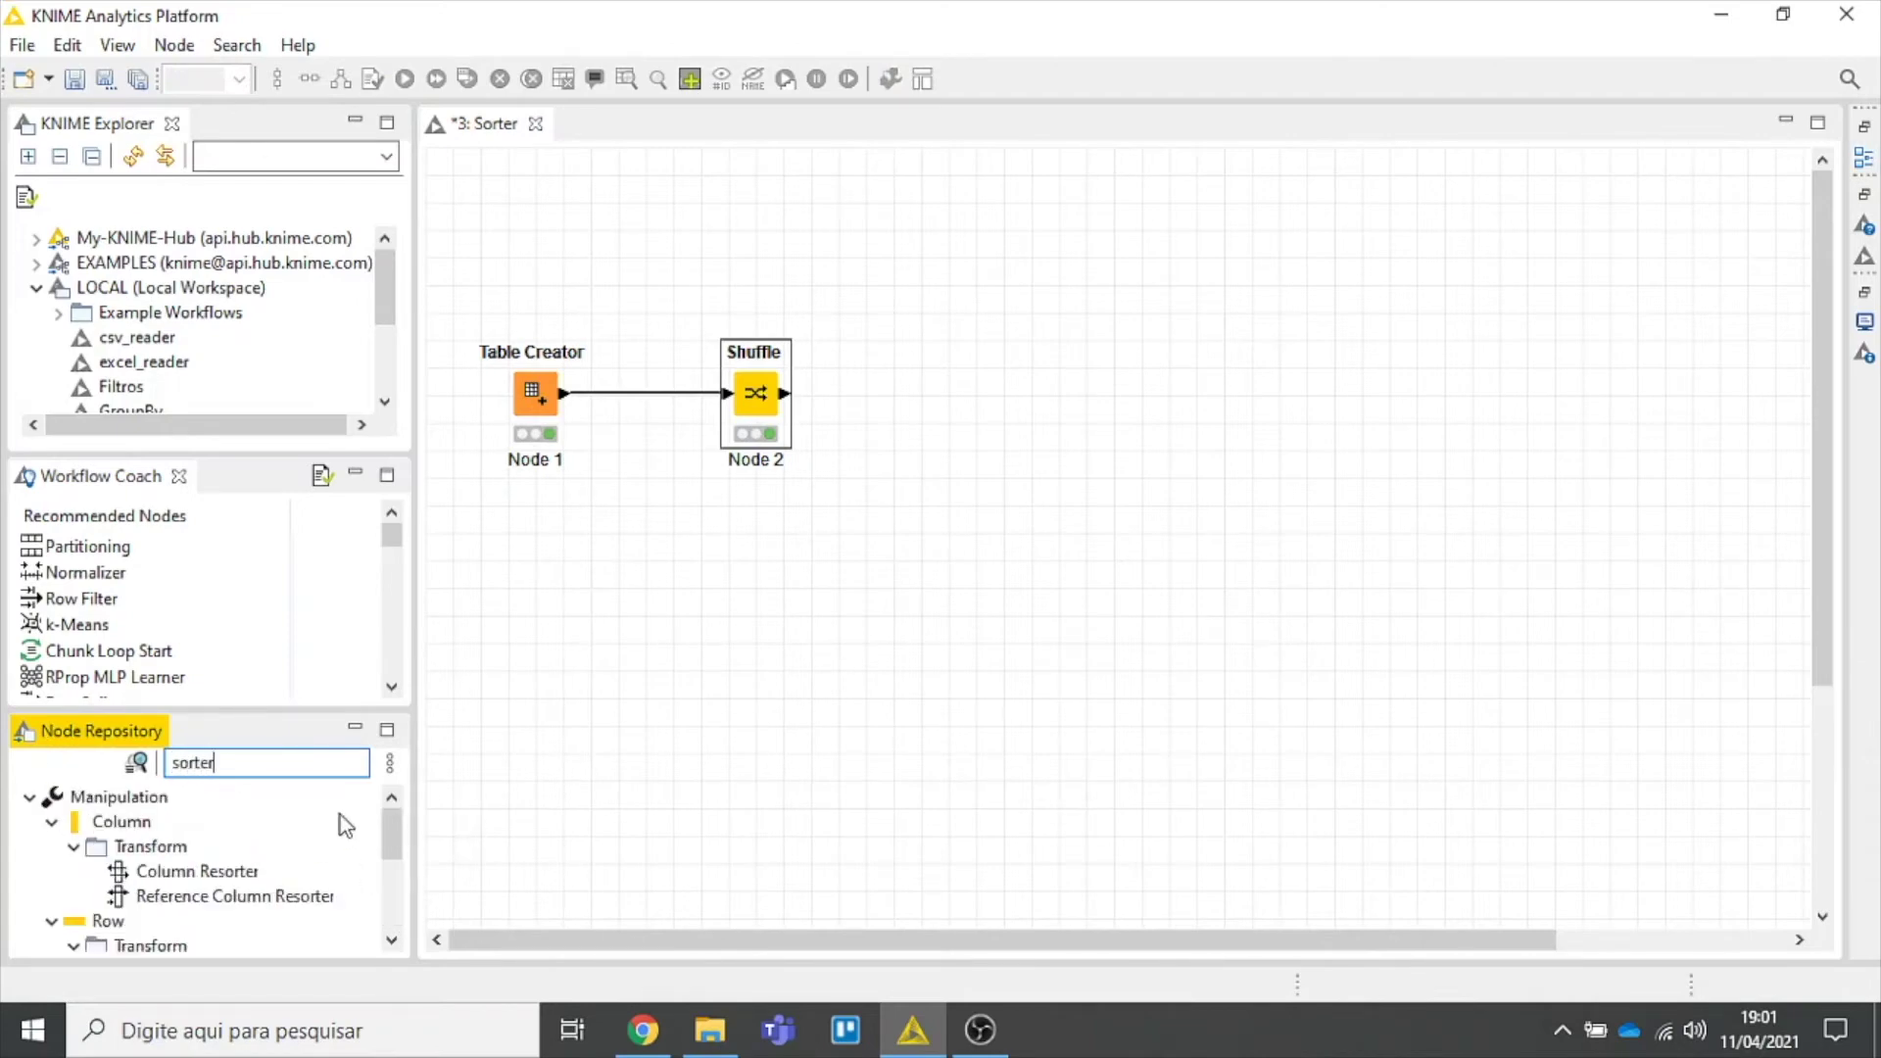
scroll(388, 813, down, 1)
drag(156, 921, 1001, 382)
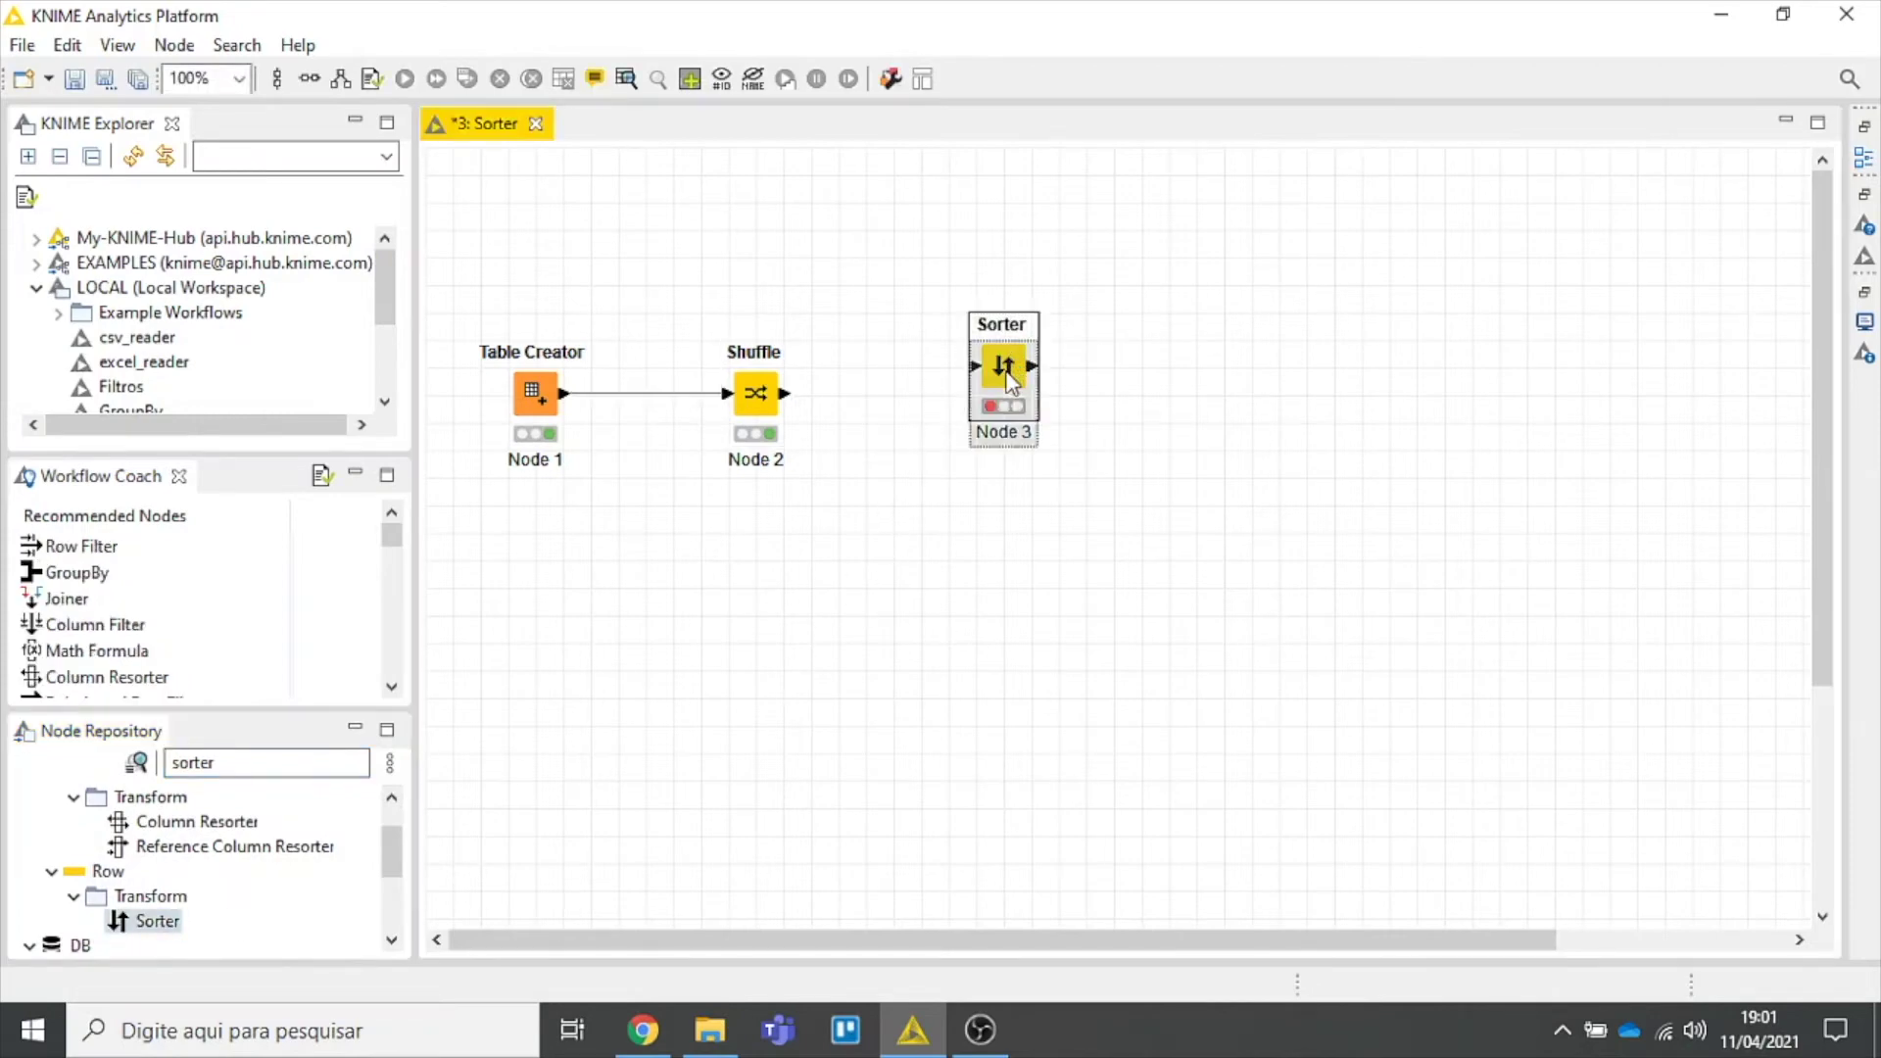
drag(774, 394, 976, 394)
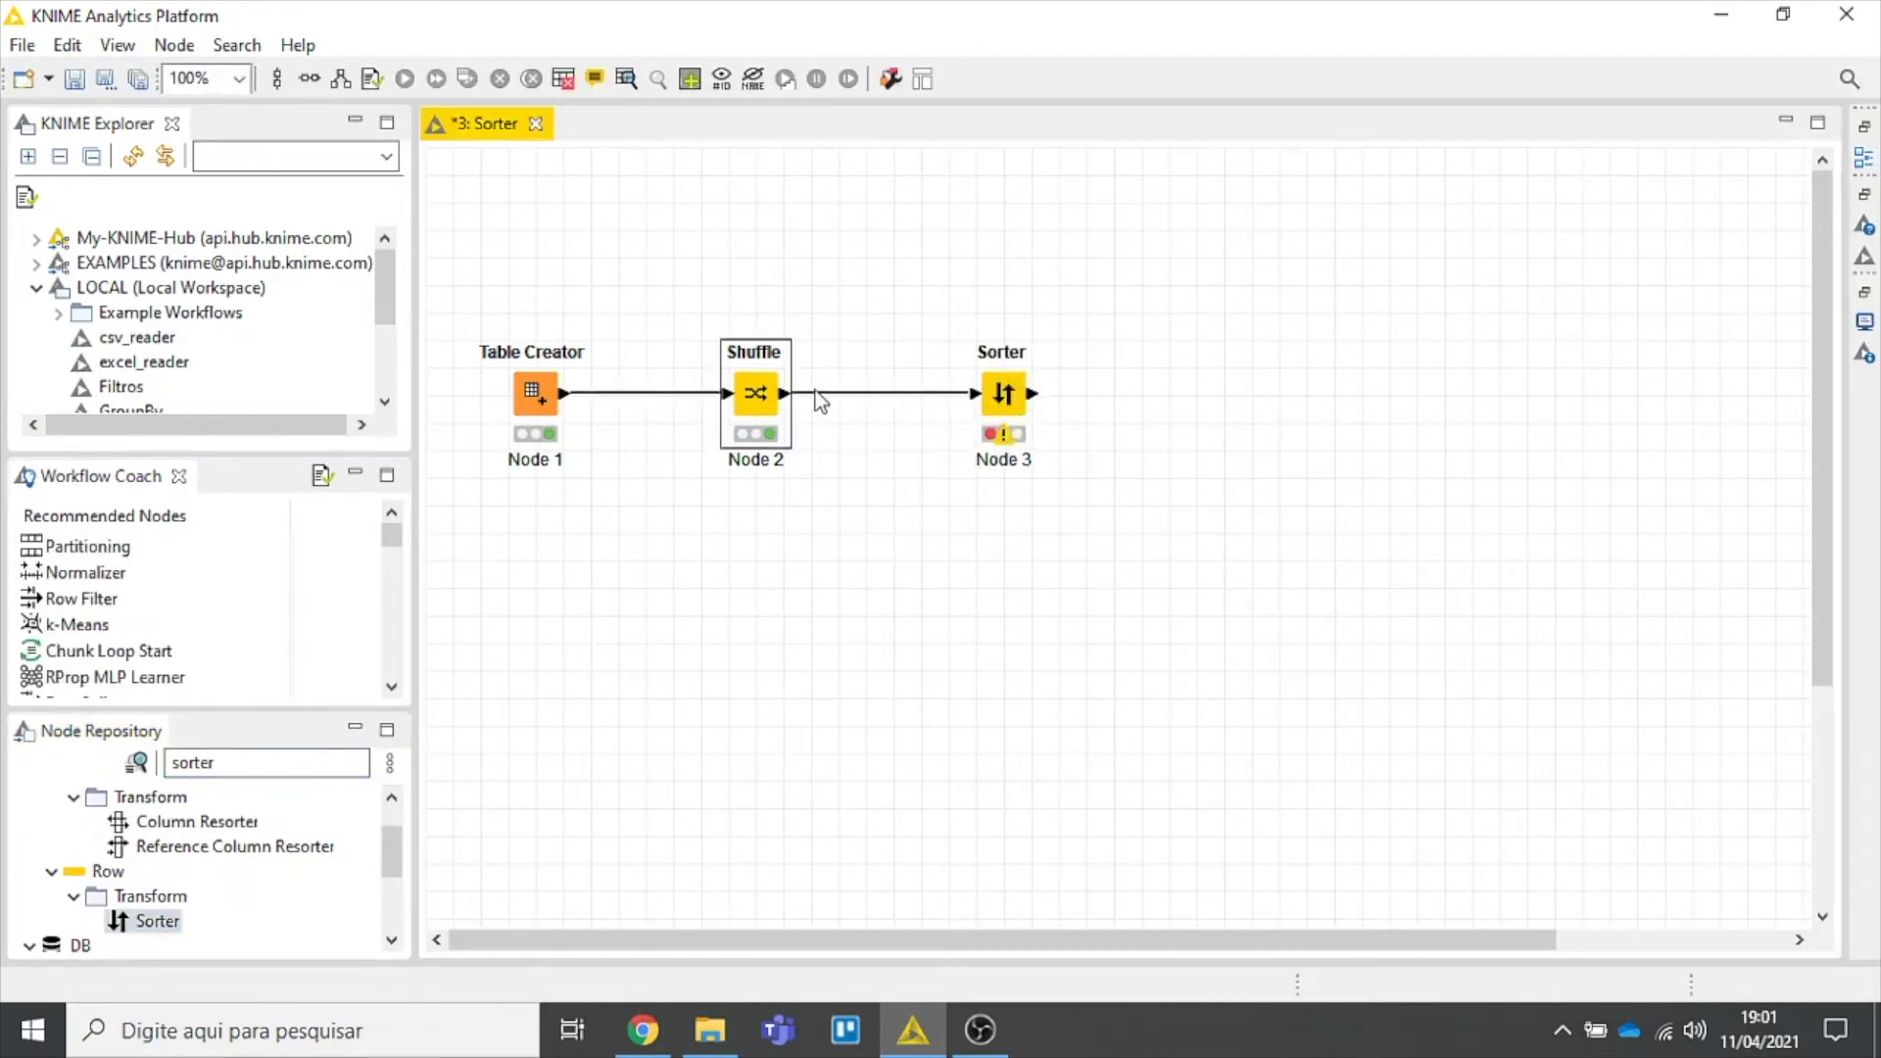
Configure the Sorter node to sort by num_ordem in ascending order and execute it.
double_click(1006, 401)
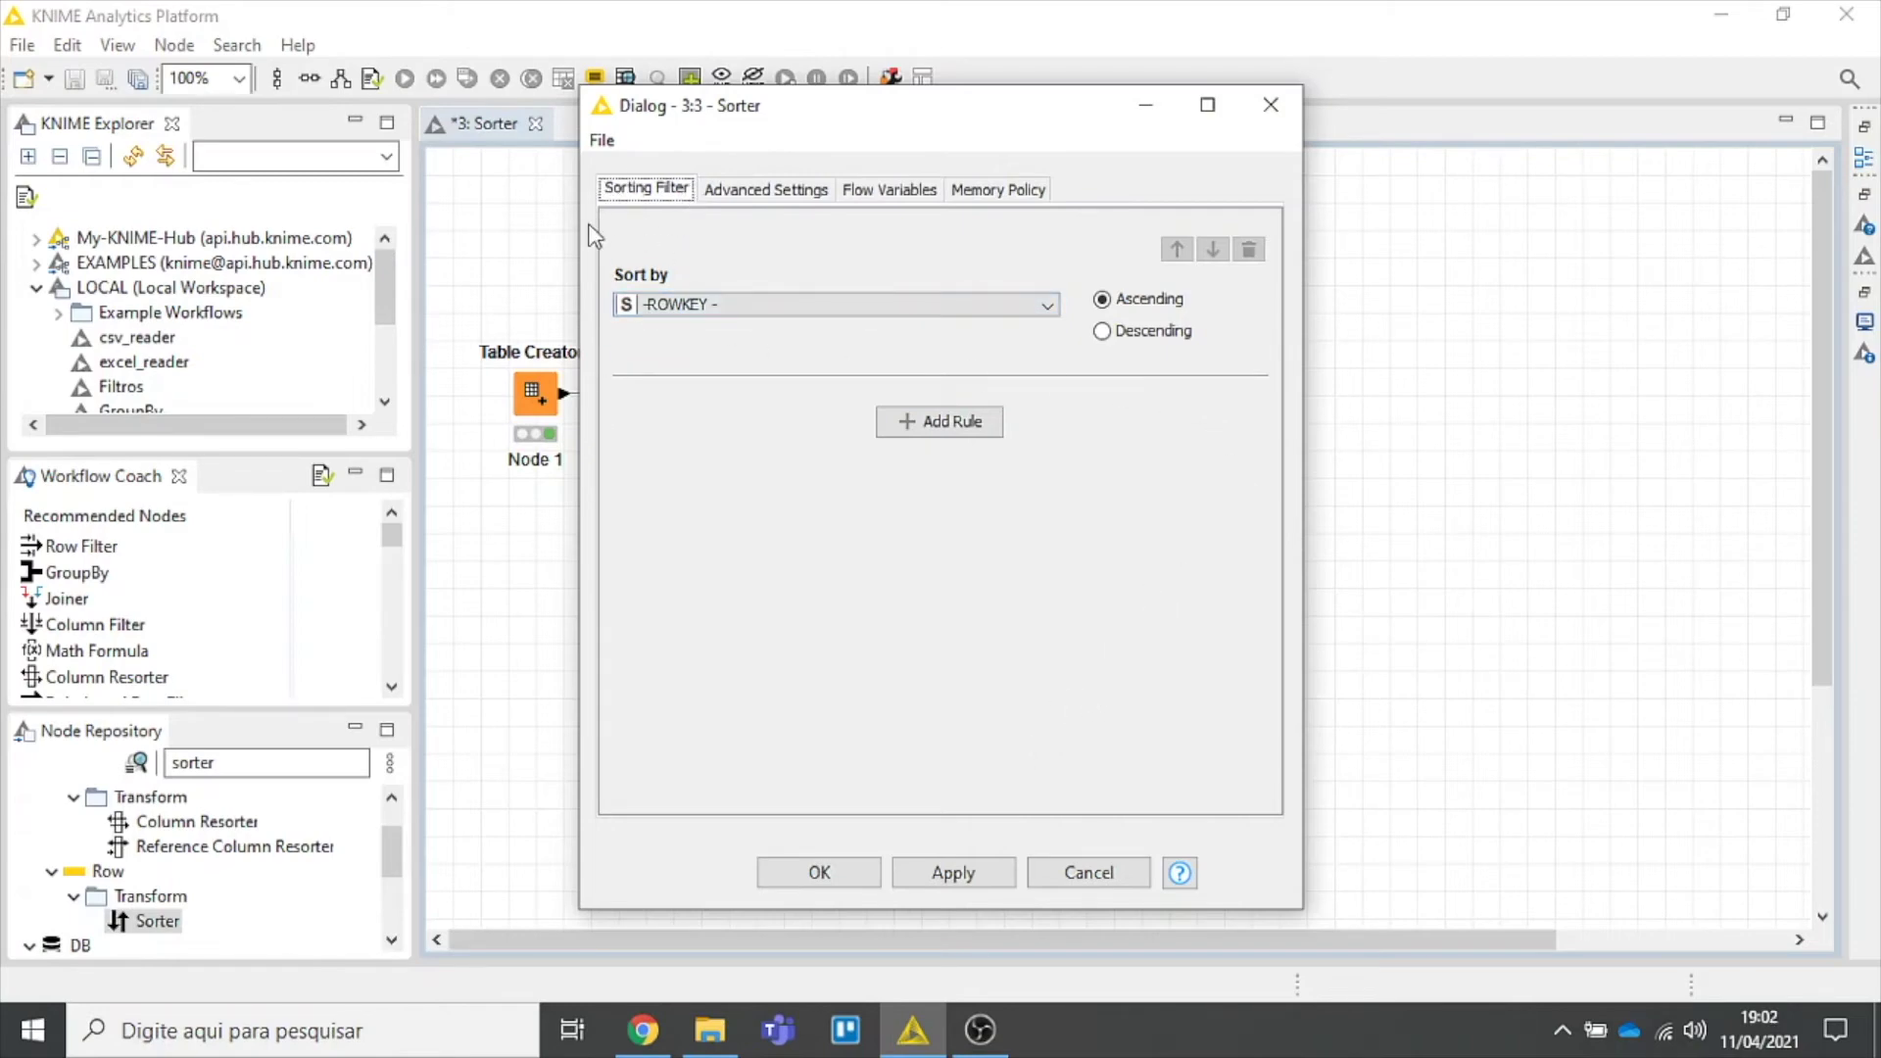
click(1015, 304)
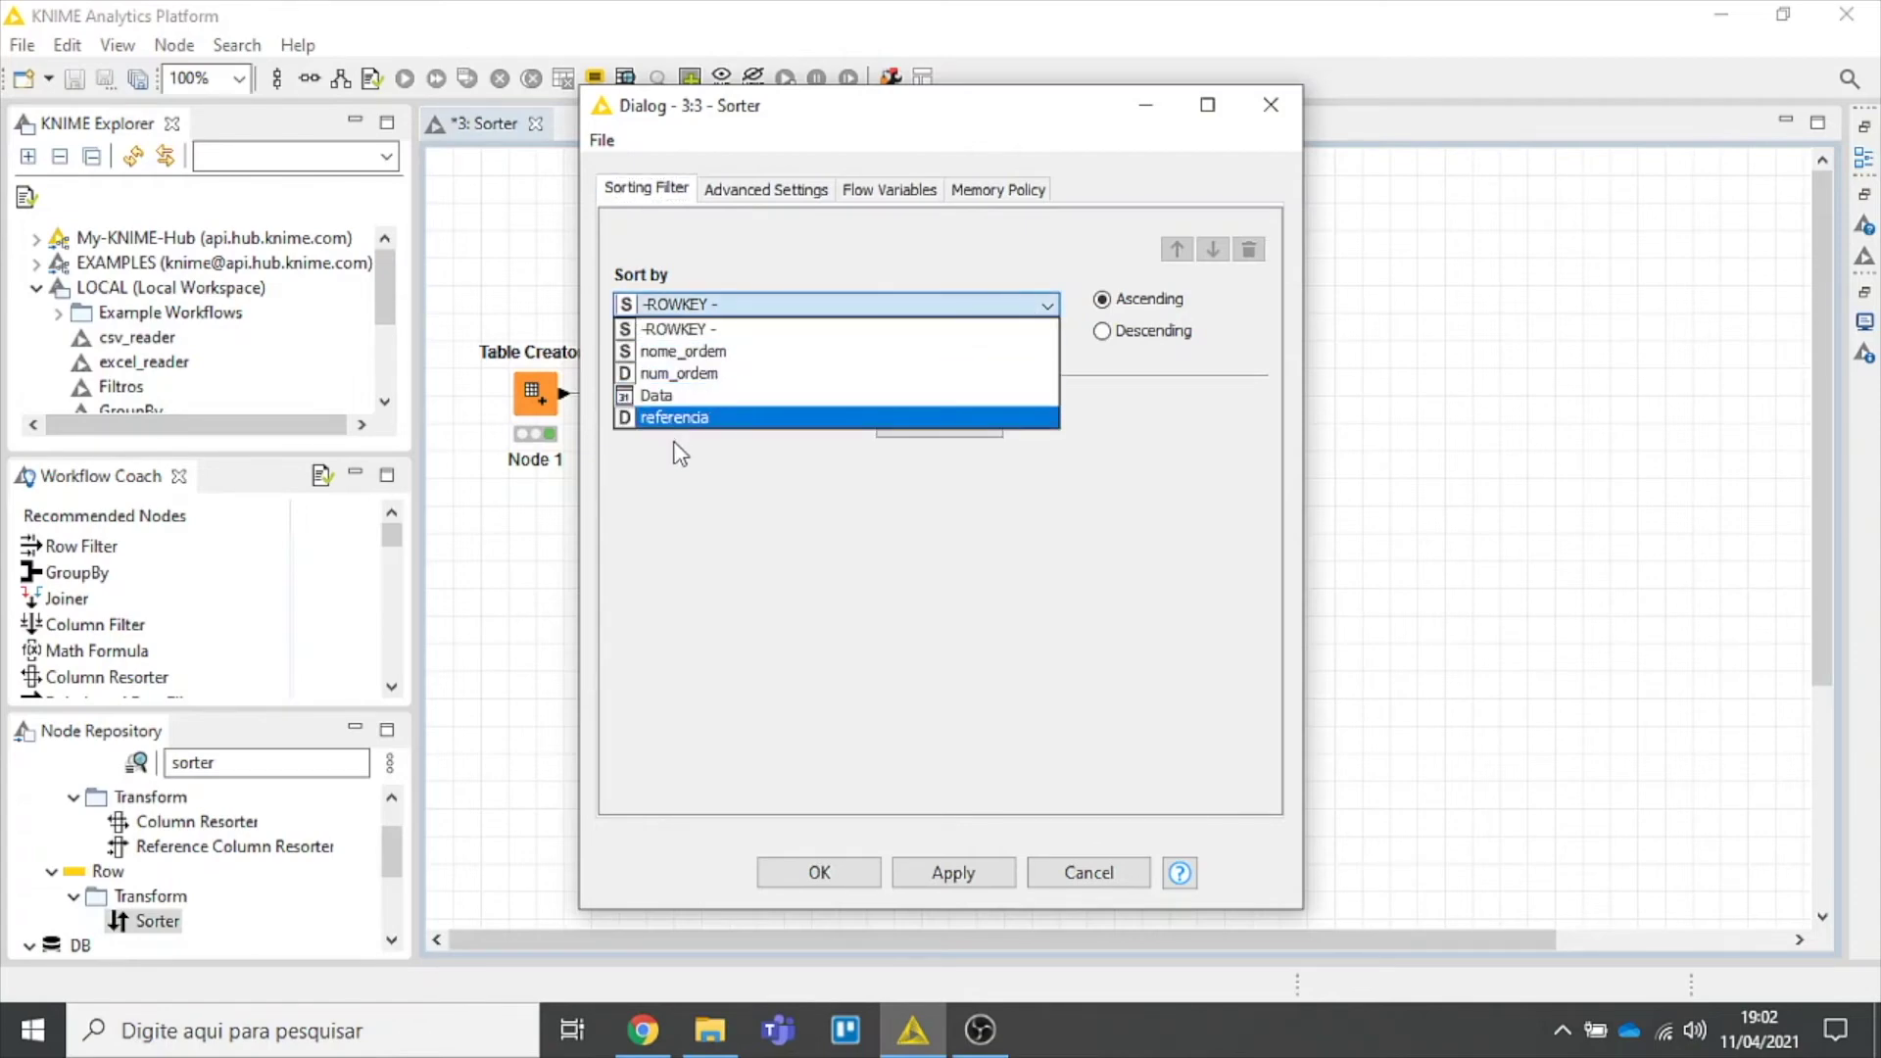
click(643, 378)
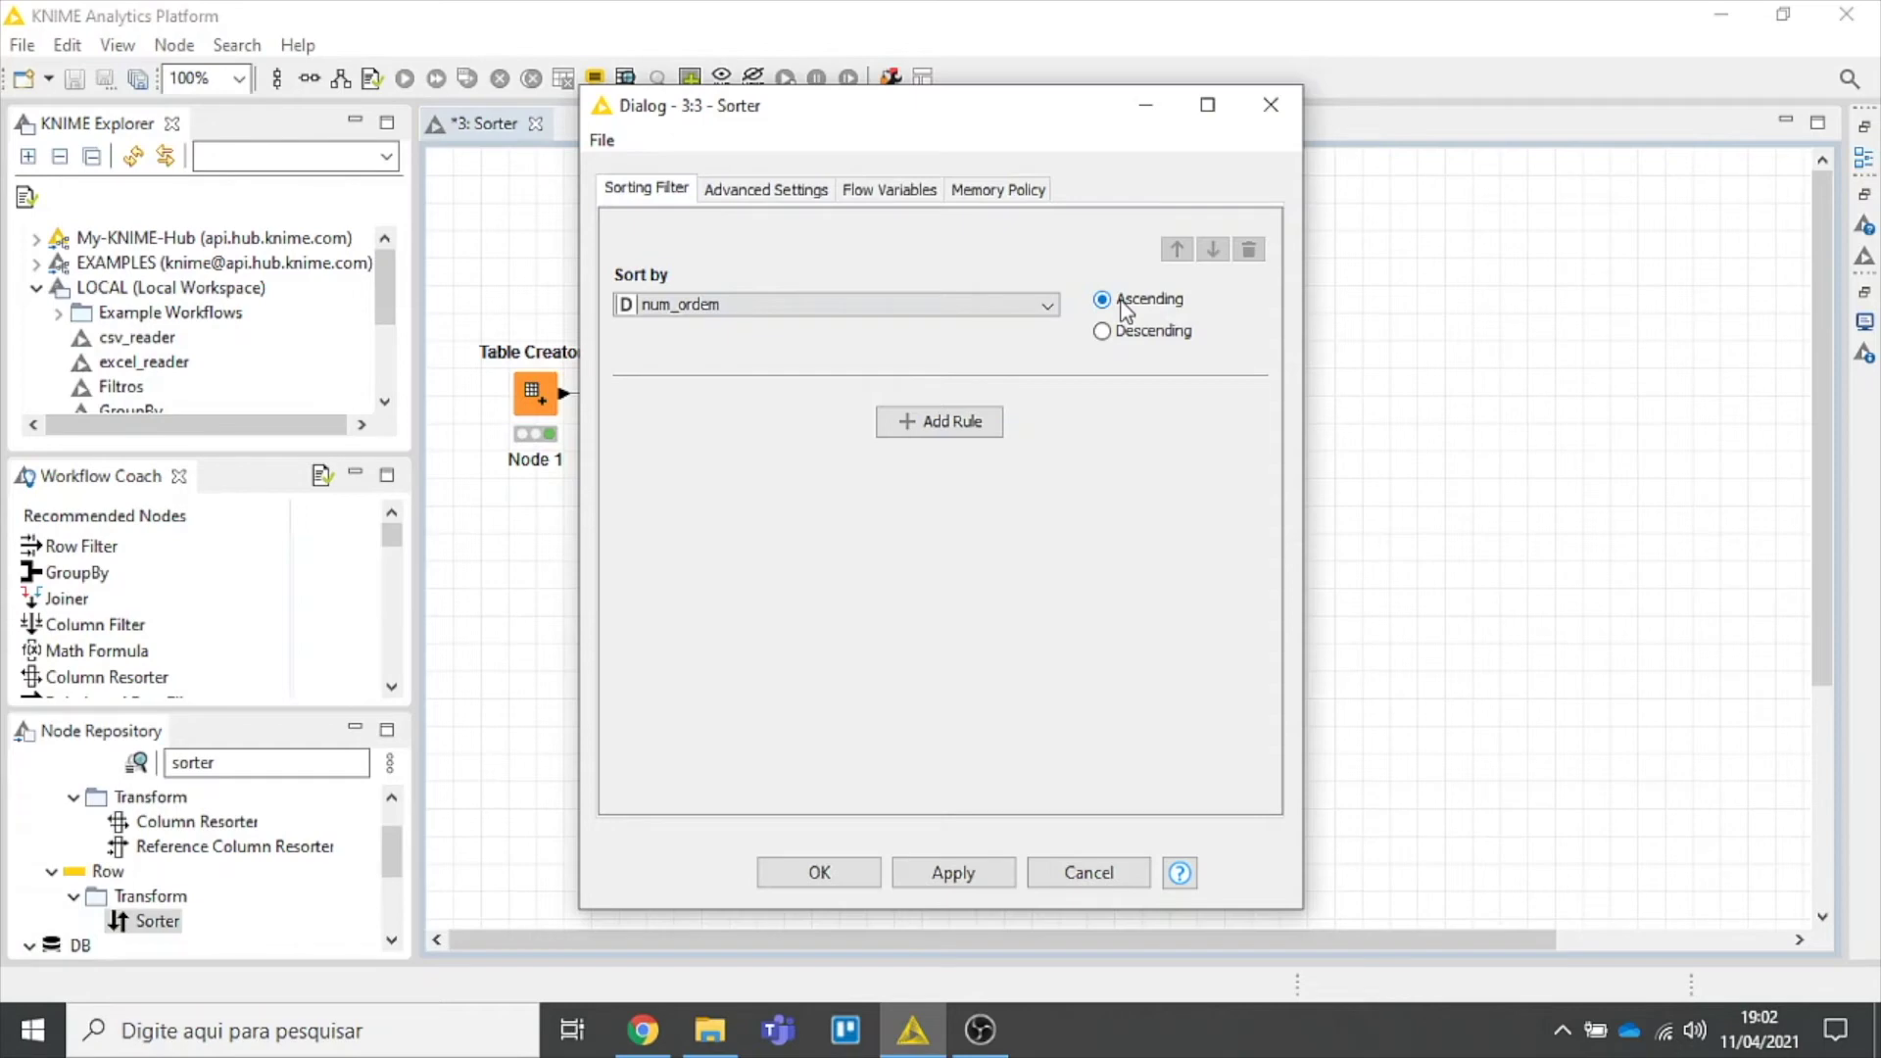
click(821, 874)
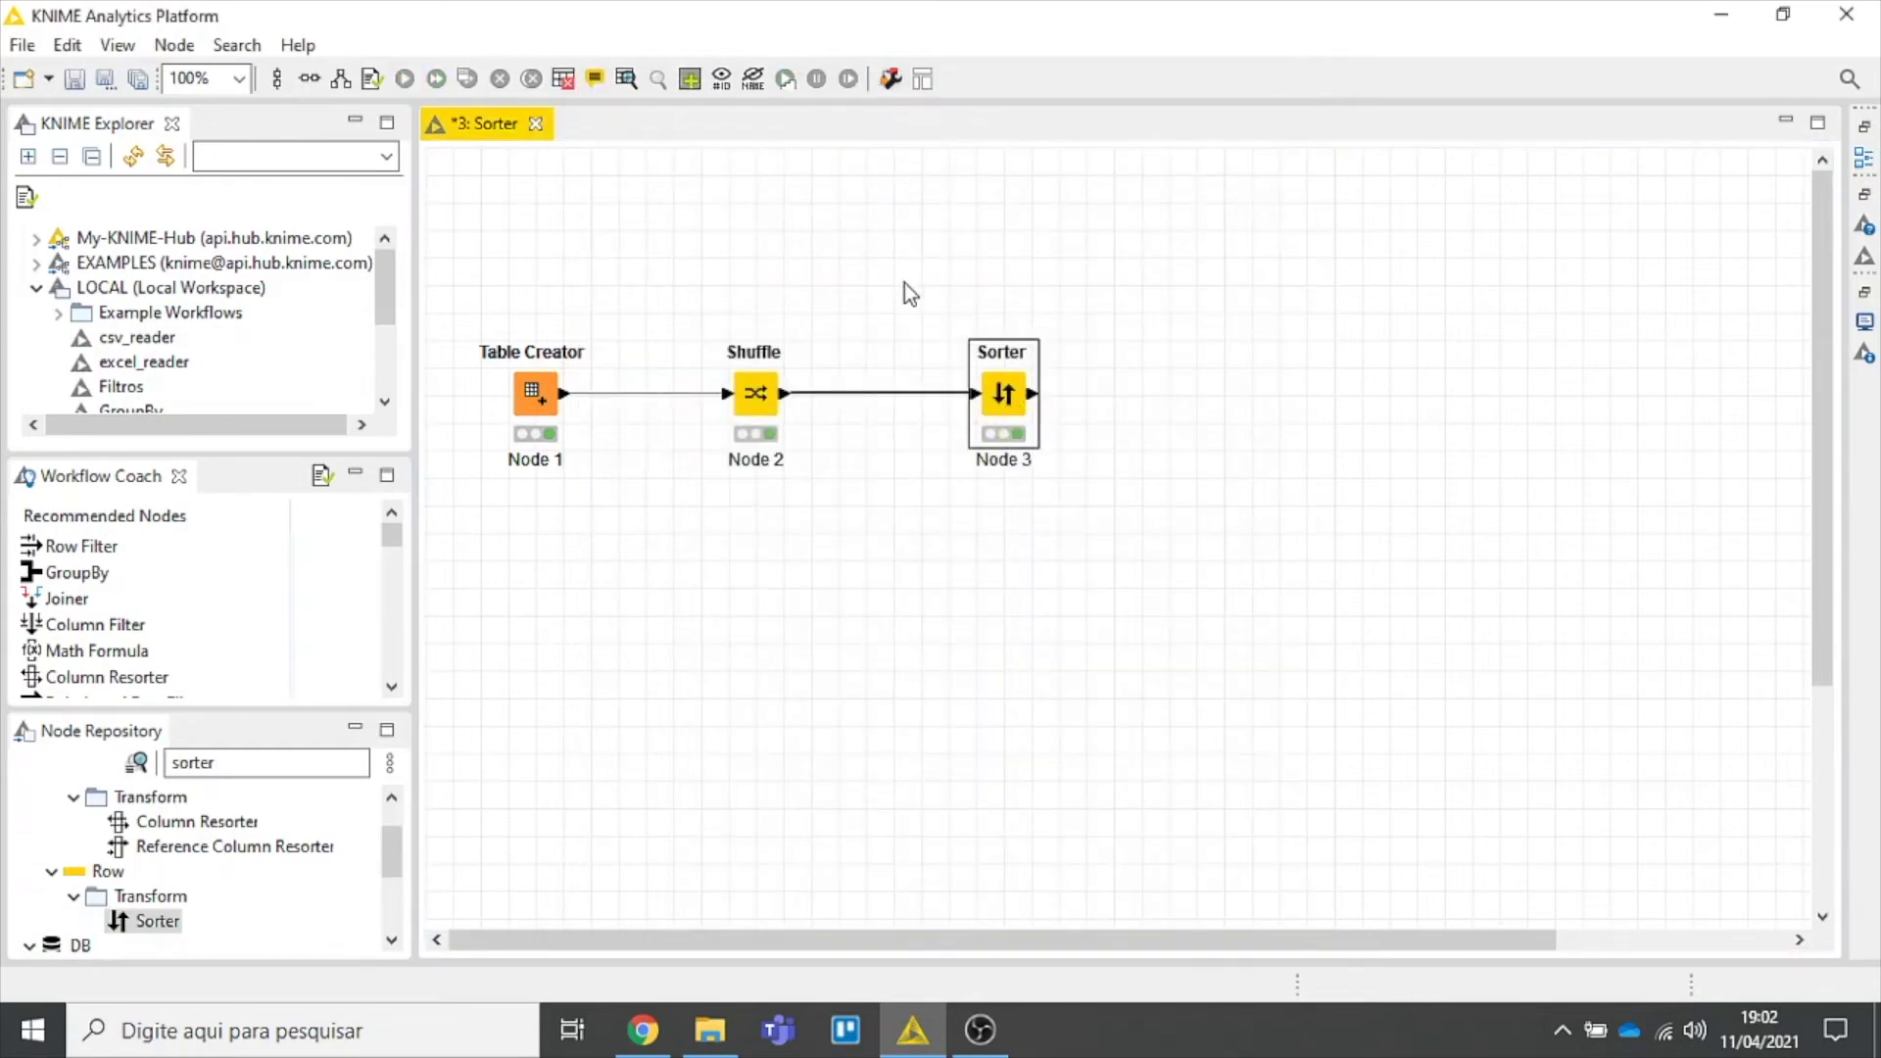
Examine the Sorter's output table, checking the num_ordem order and widening the num_ordem and nome_ordem columns to read their headers.
right_click(1009, 397)
click(1164, 988)
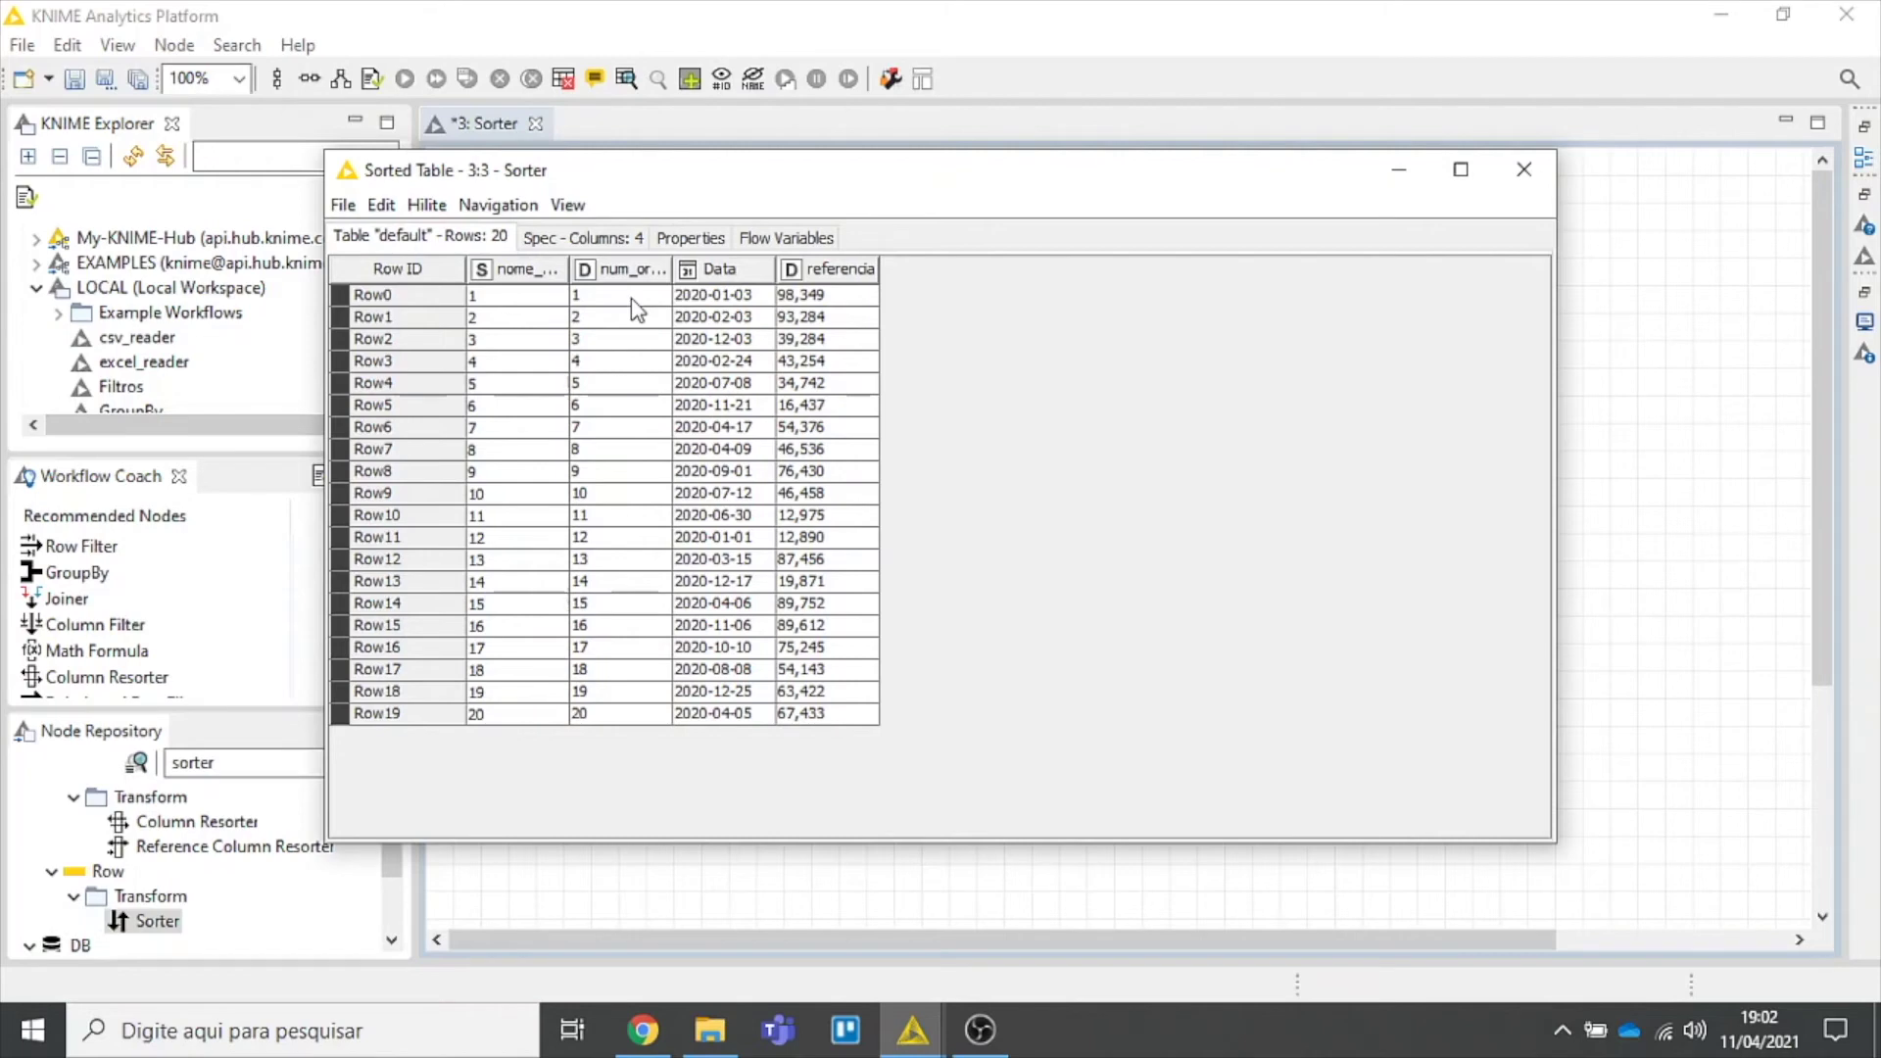
drag(632, 302, 637, 718)
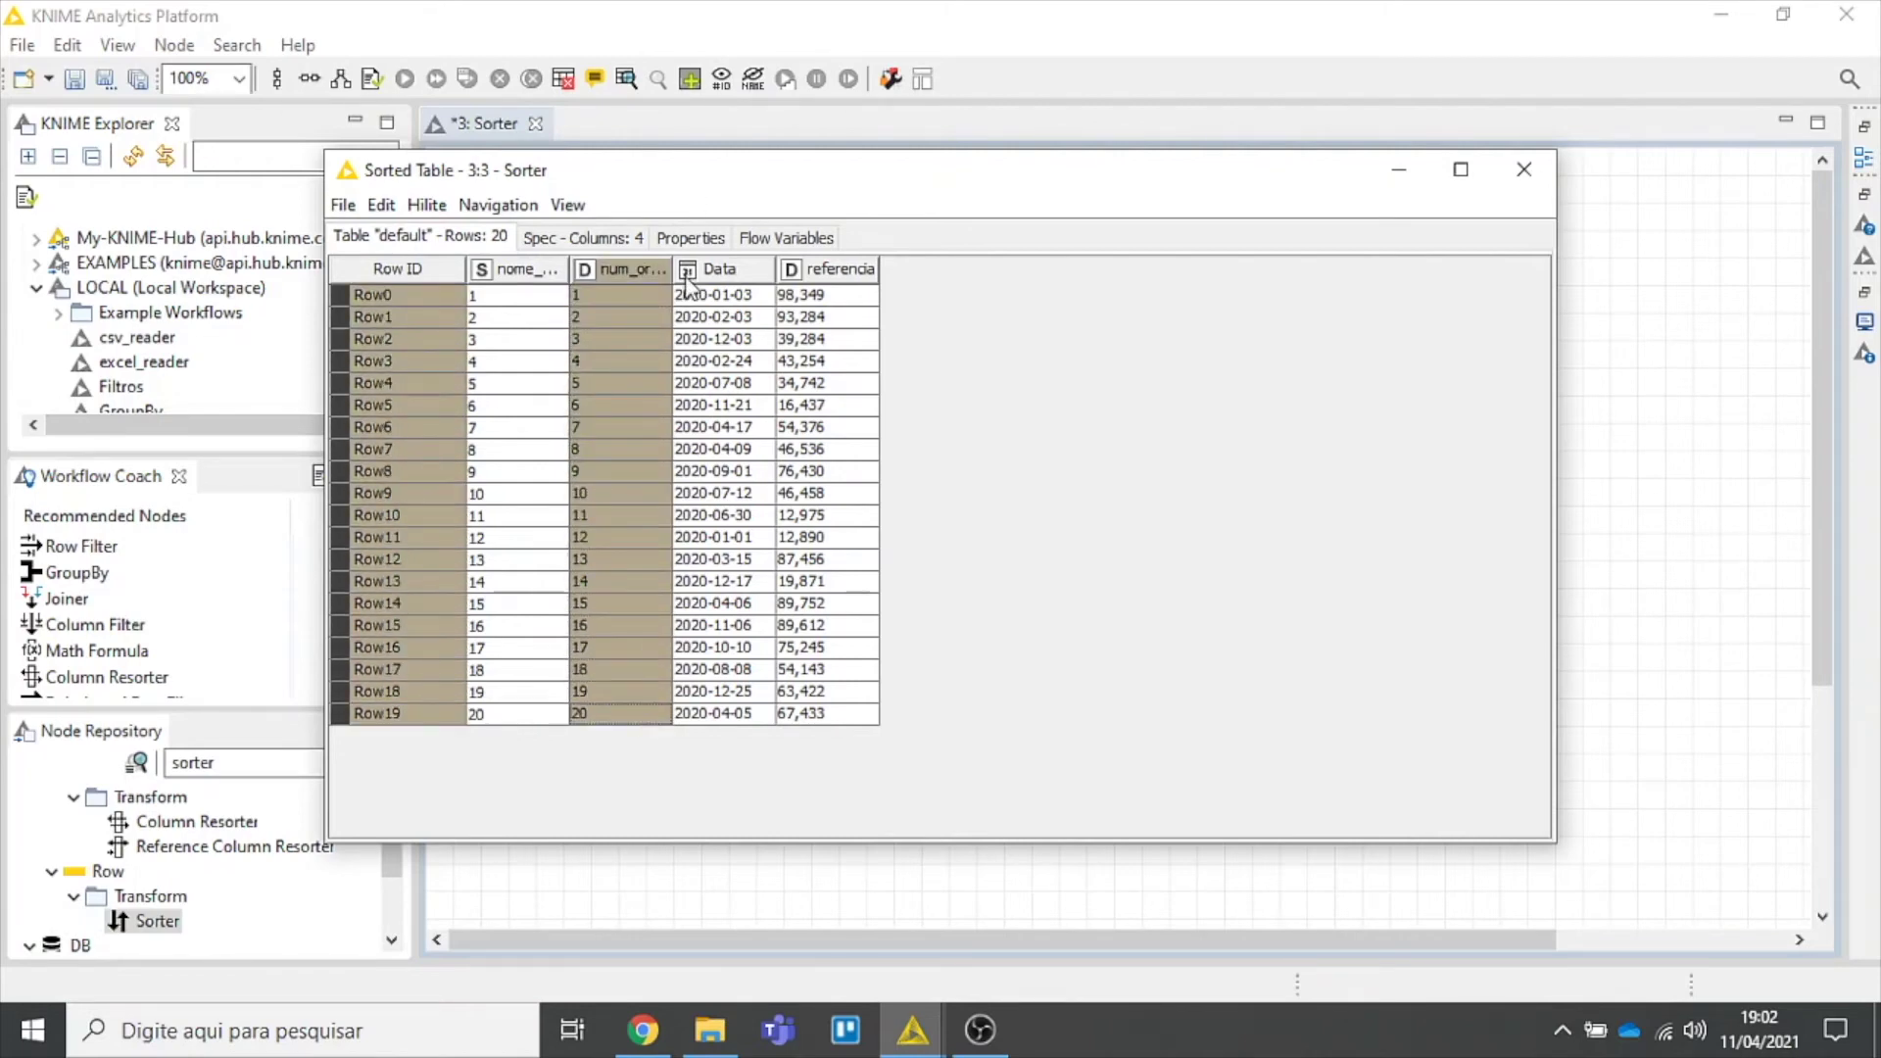
drag(673, 276, 739, 276)
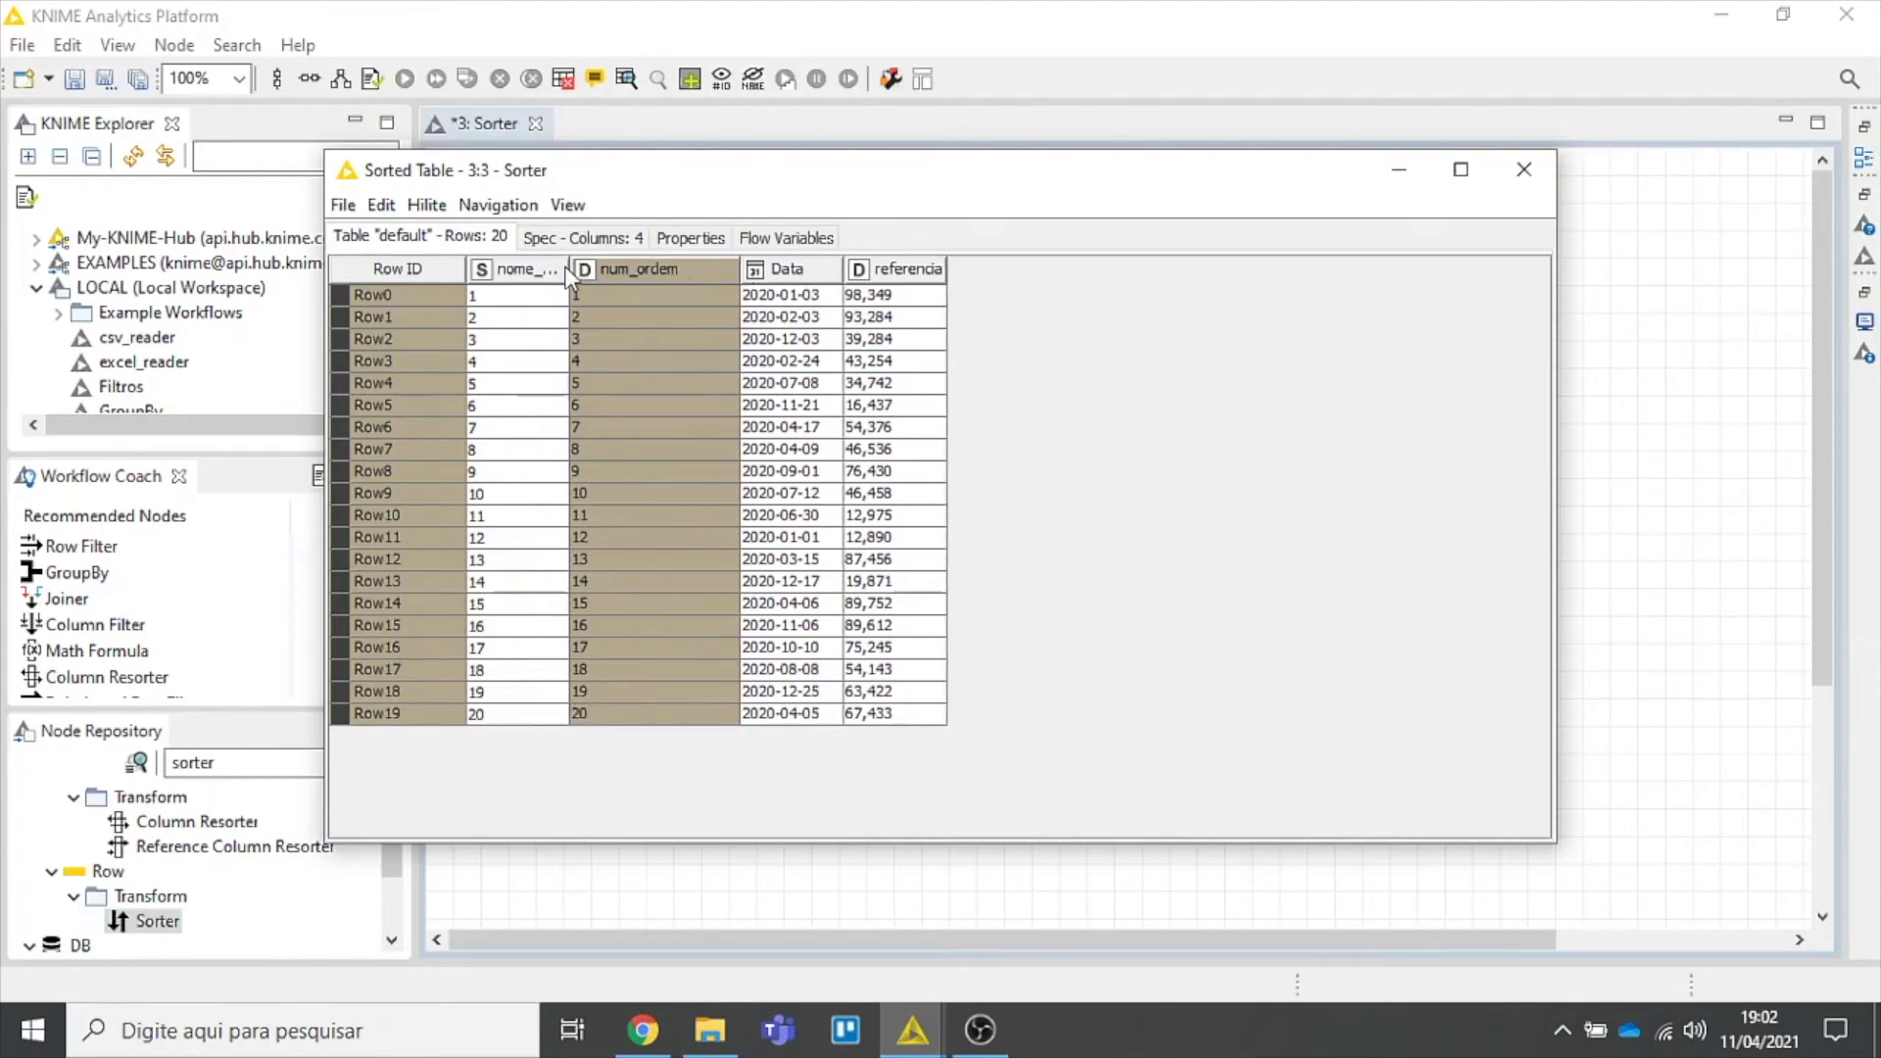
drag(568, 278, 654, 277)
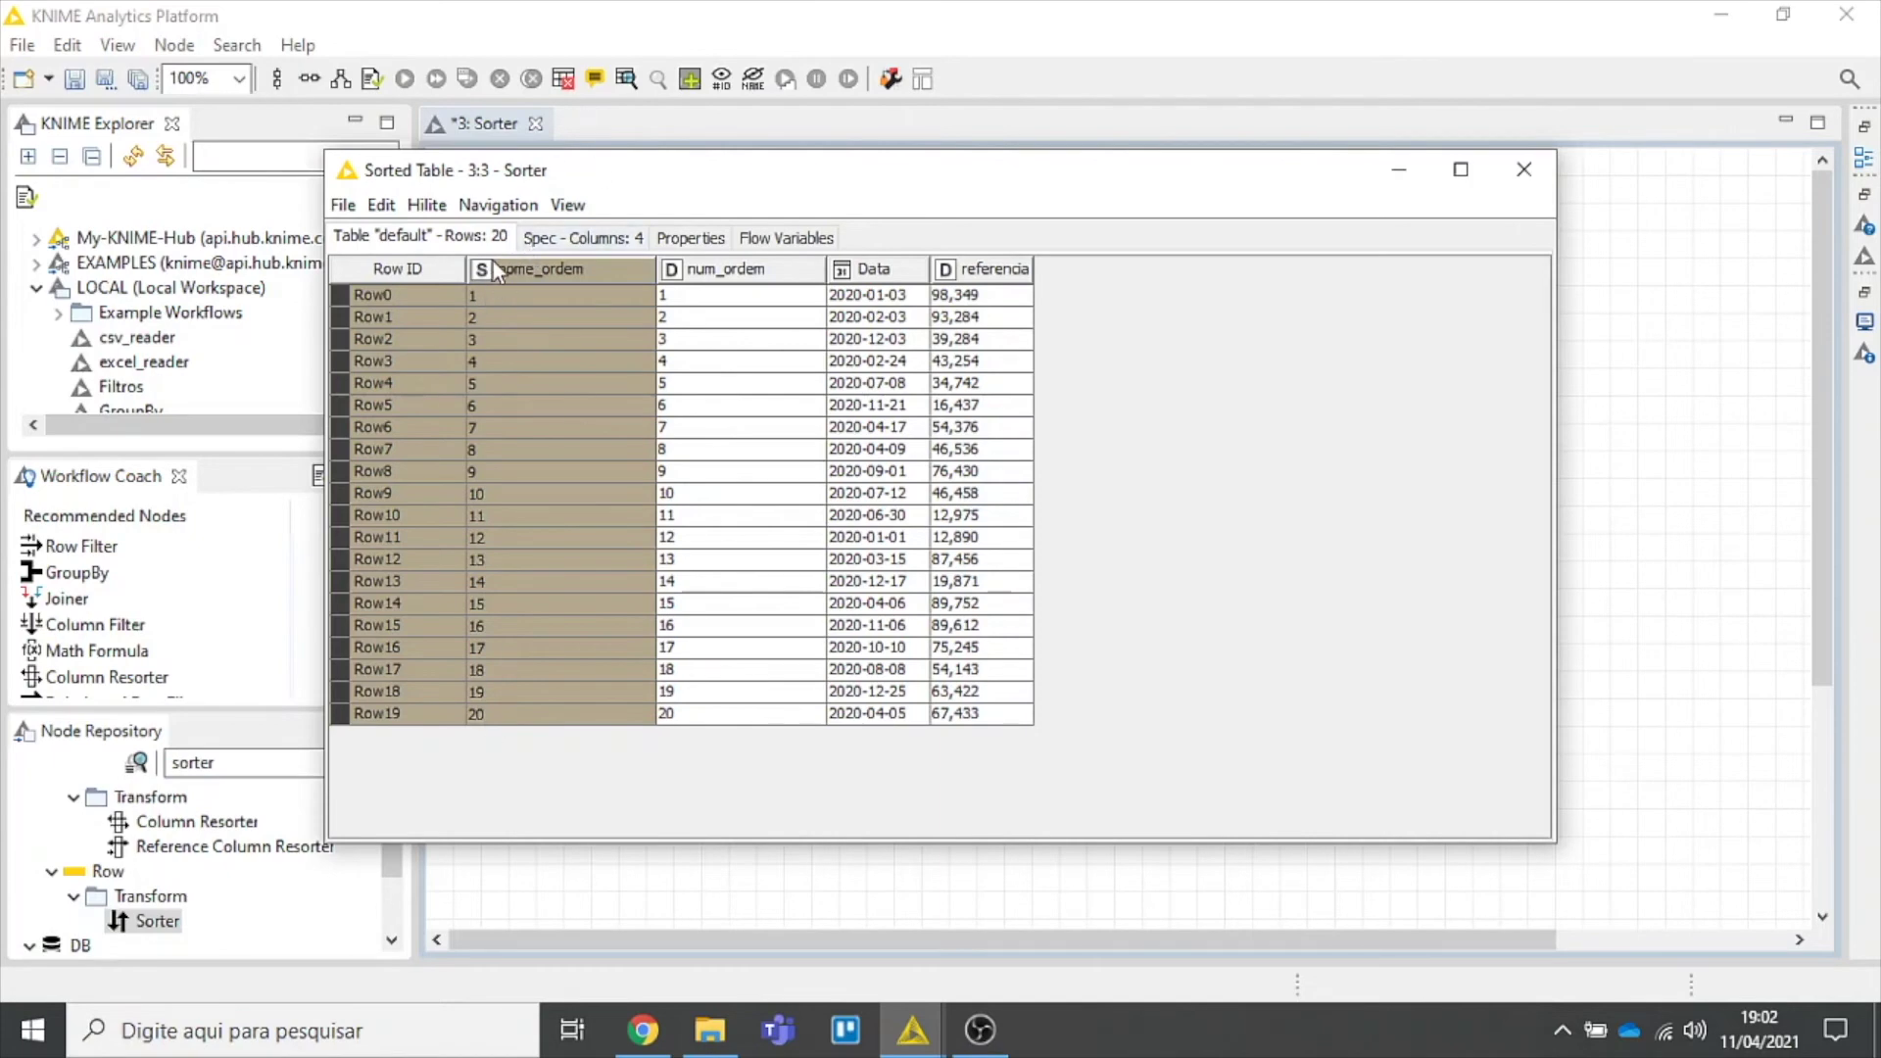
click(1523, 170)
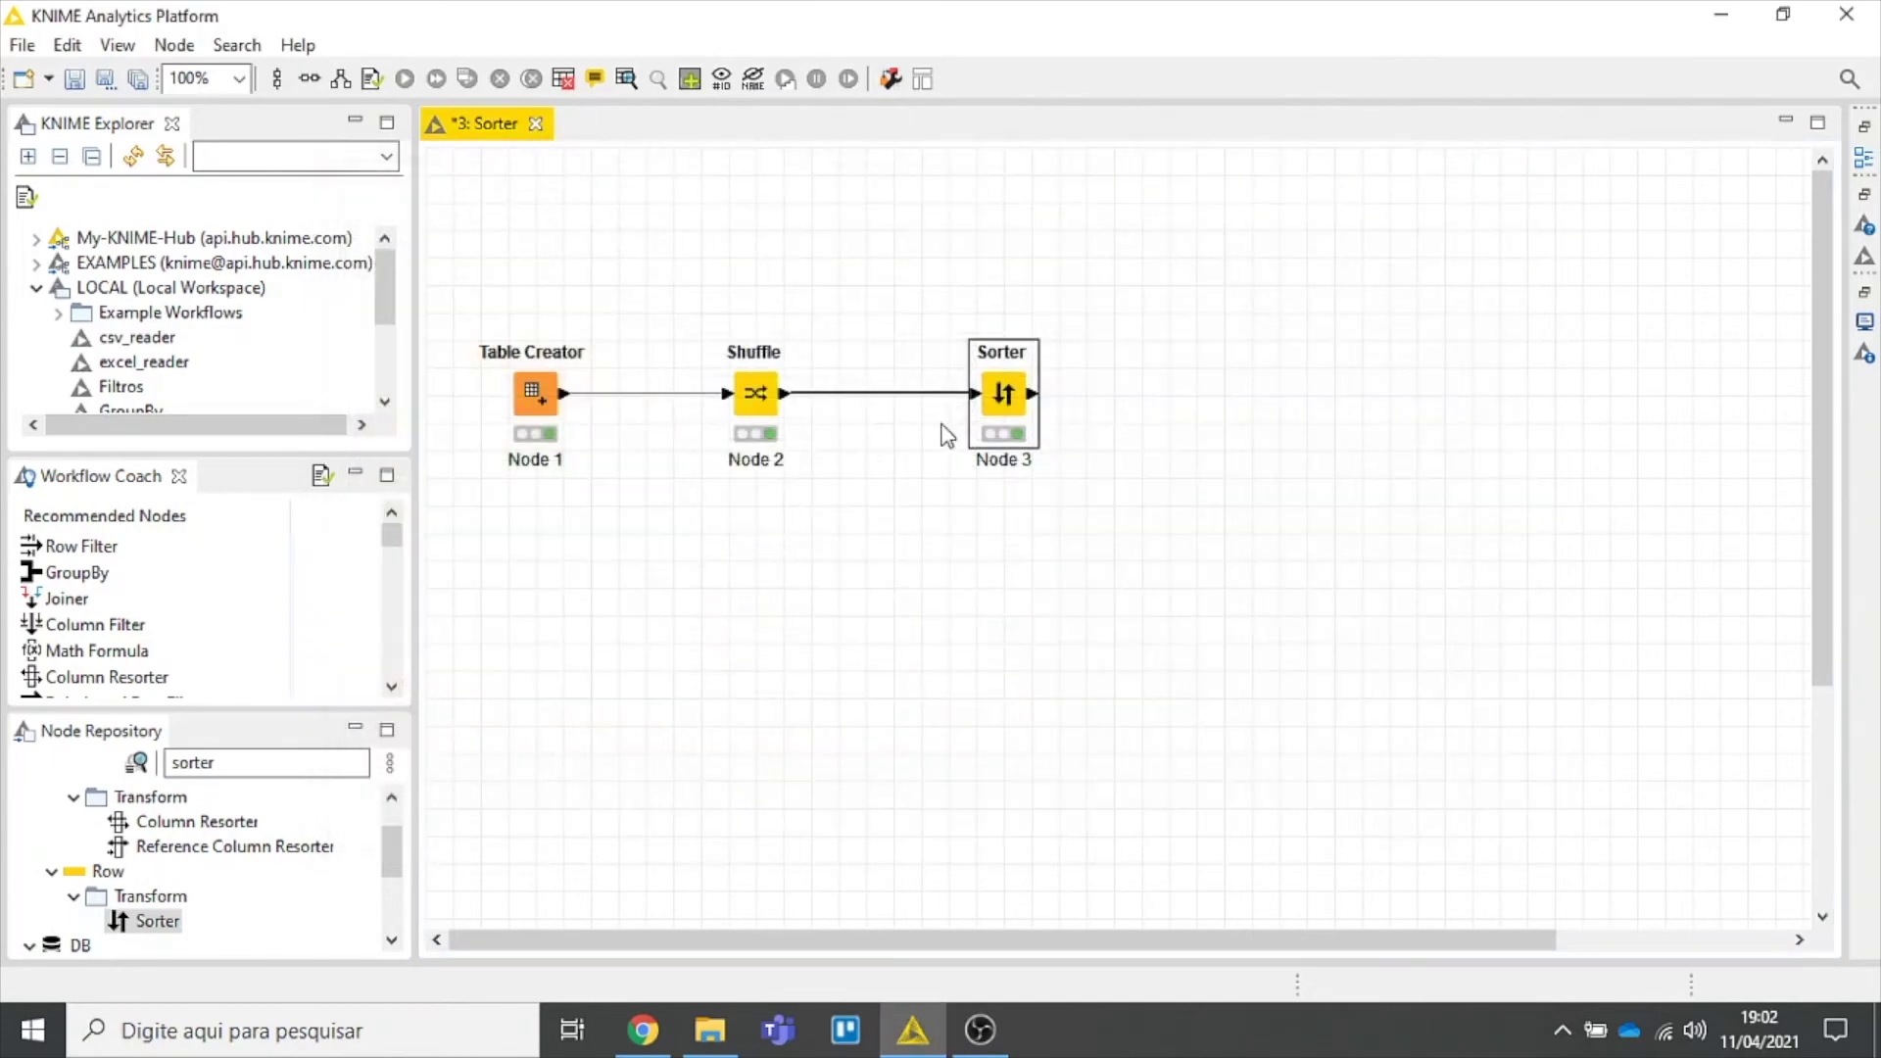
Configure the Sorter node to sort by nome_ordem in ascending order and execute it.
double_click(1005, 397)
click(955, 305)
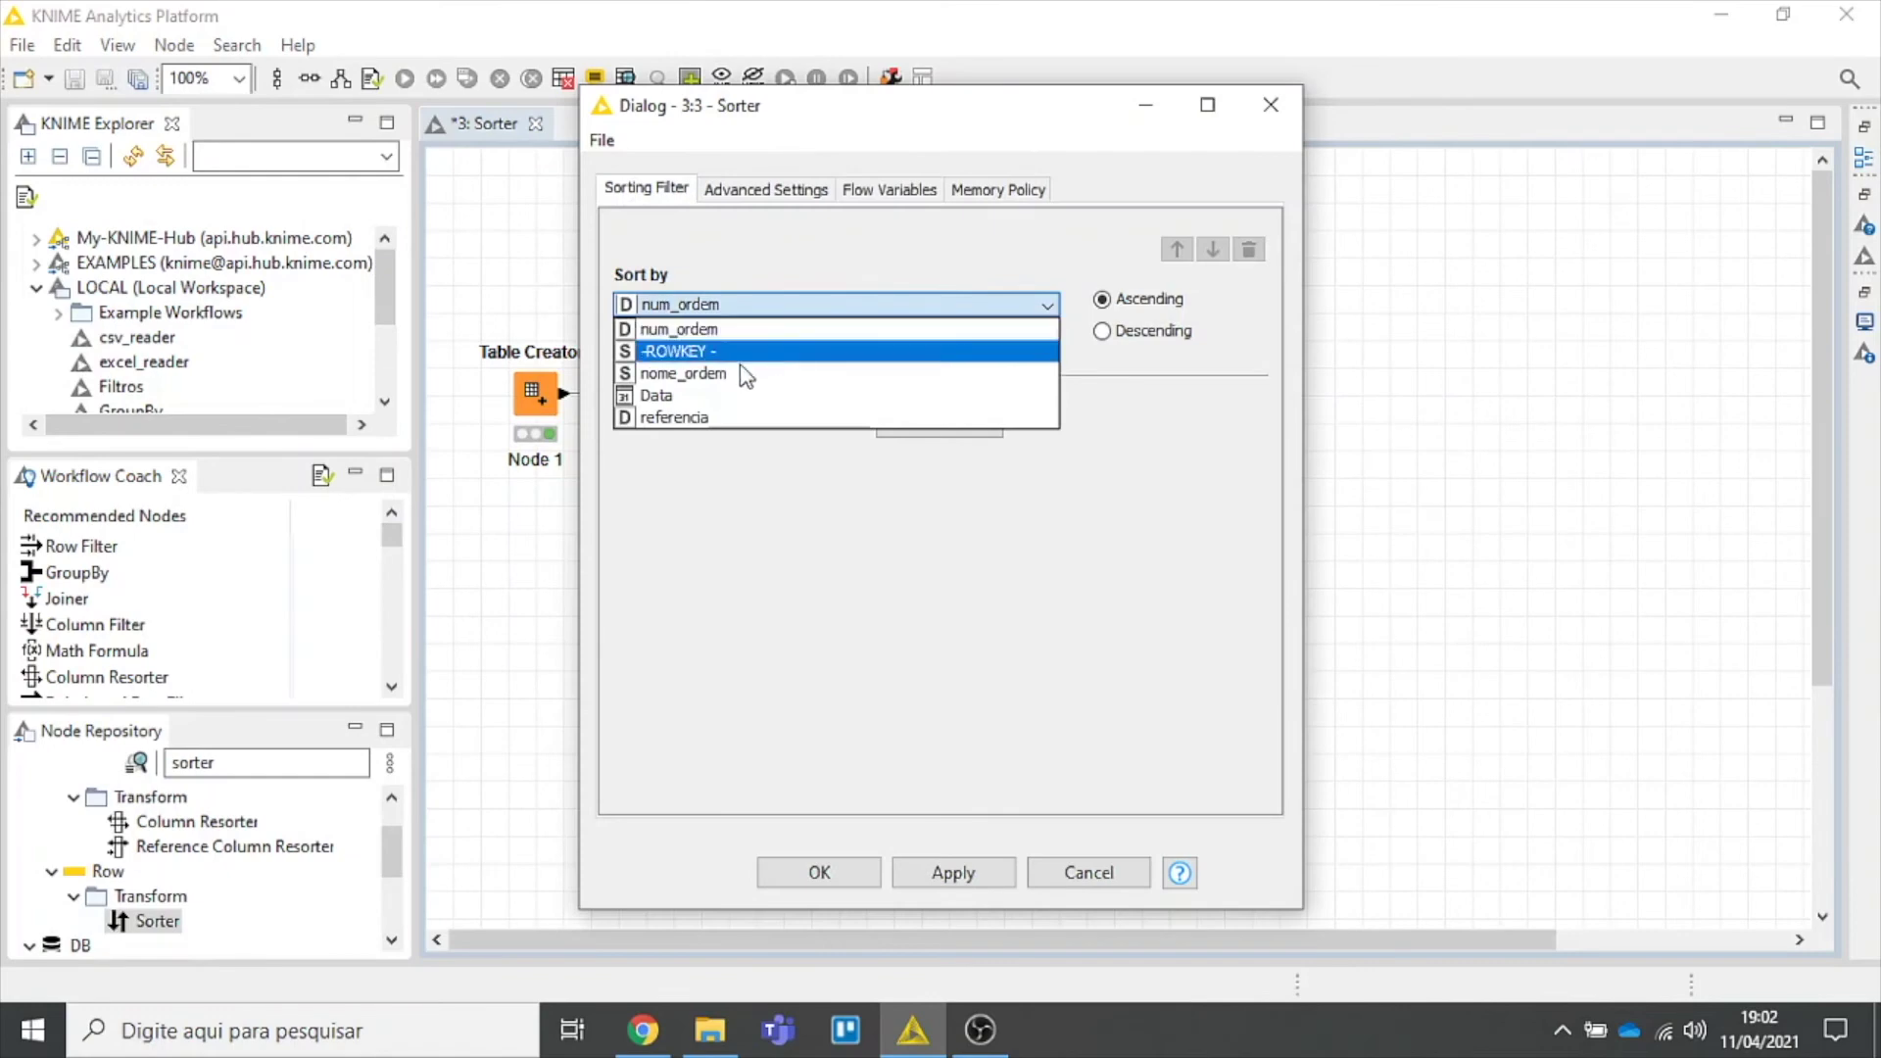
click(662, 375)
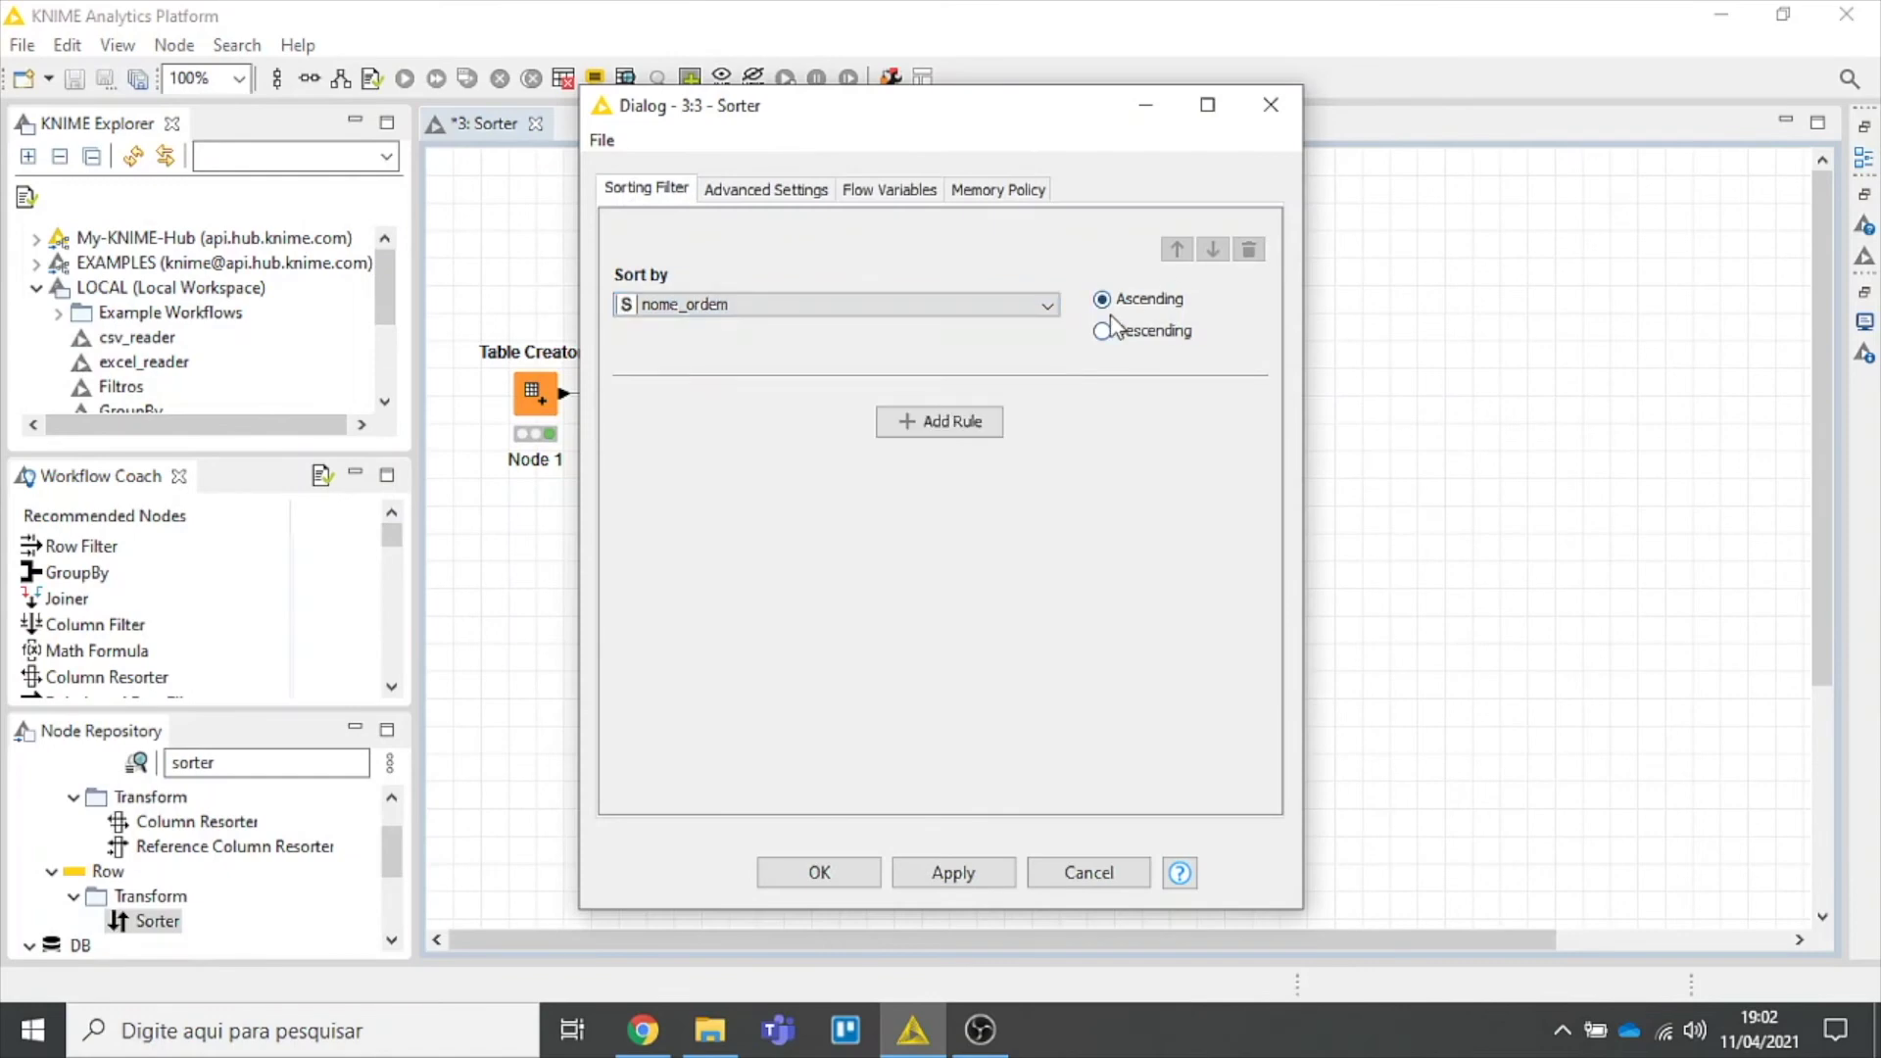
click(869, 862)
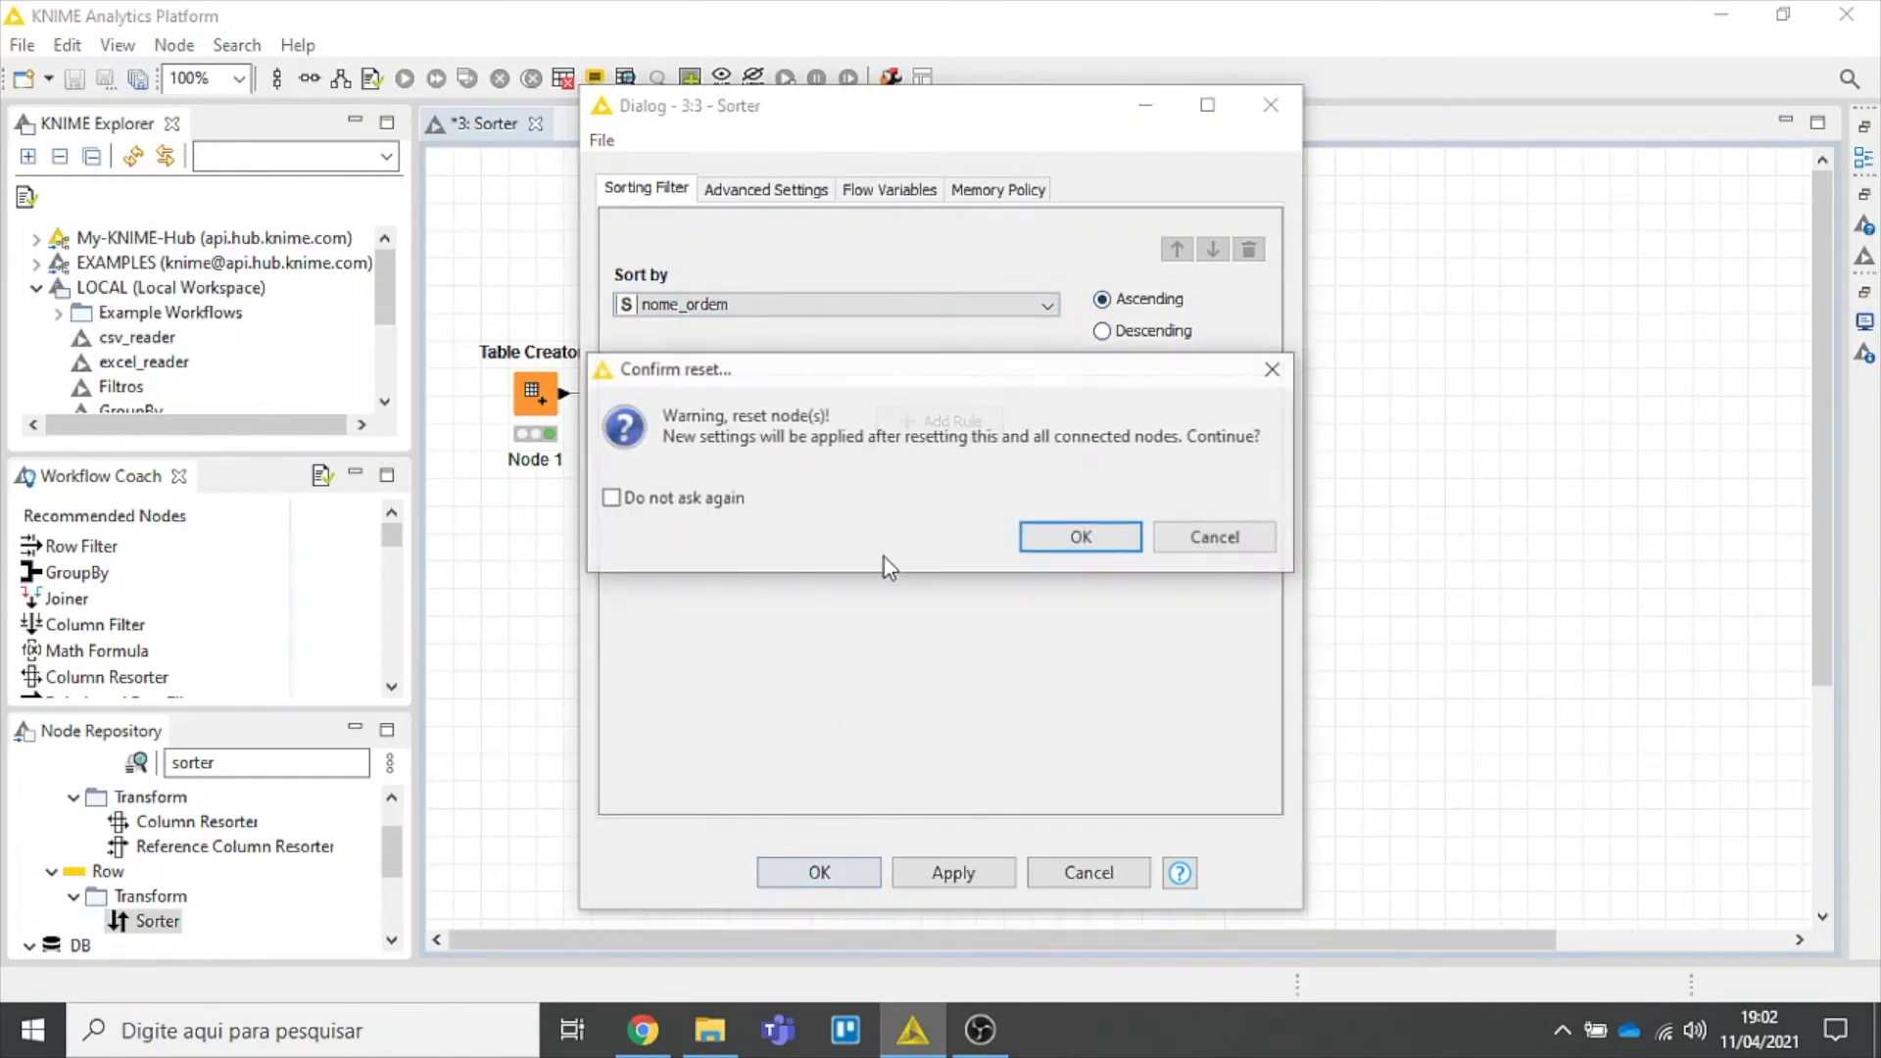
click(1054, 539)
click(406, 78)
Open the Sorter's output table and widen the nome_ordem and num_ordem columns to read their headers.
right_click(1026, 397)
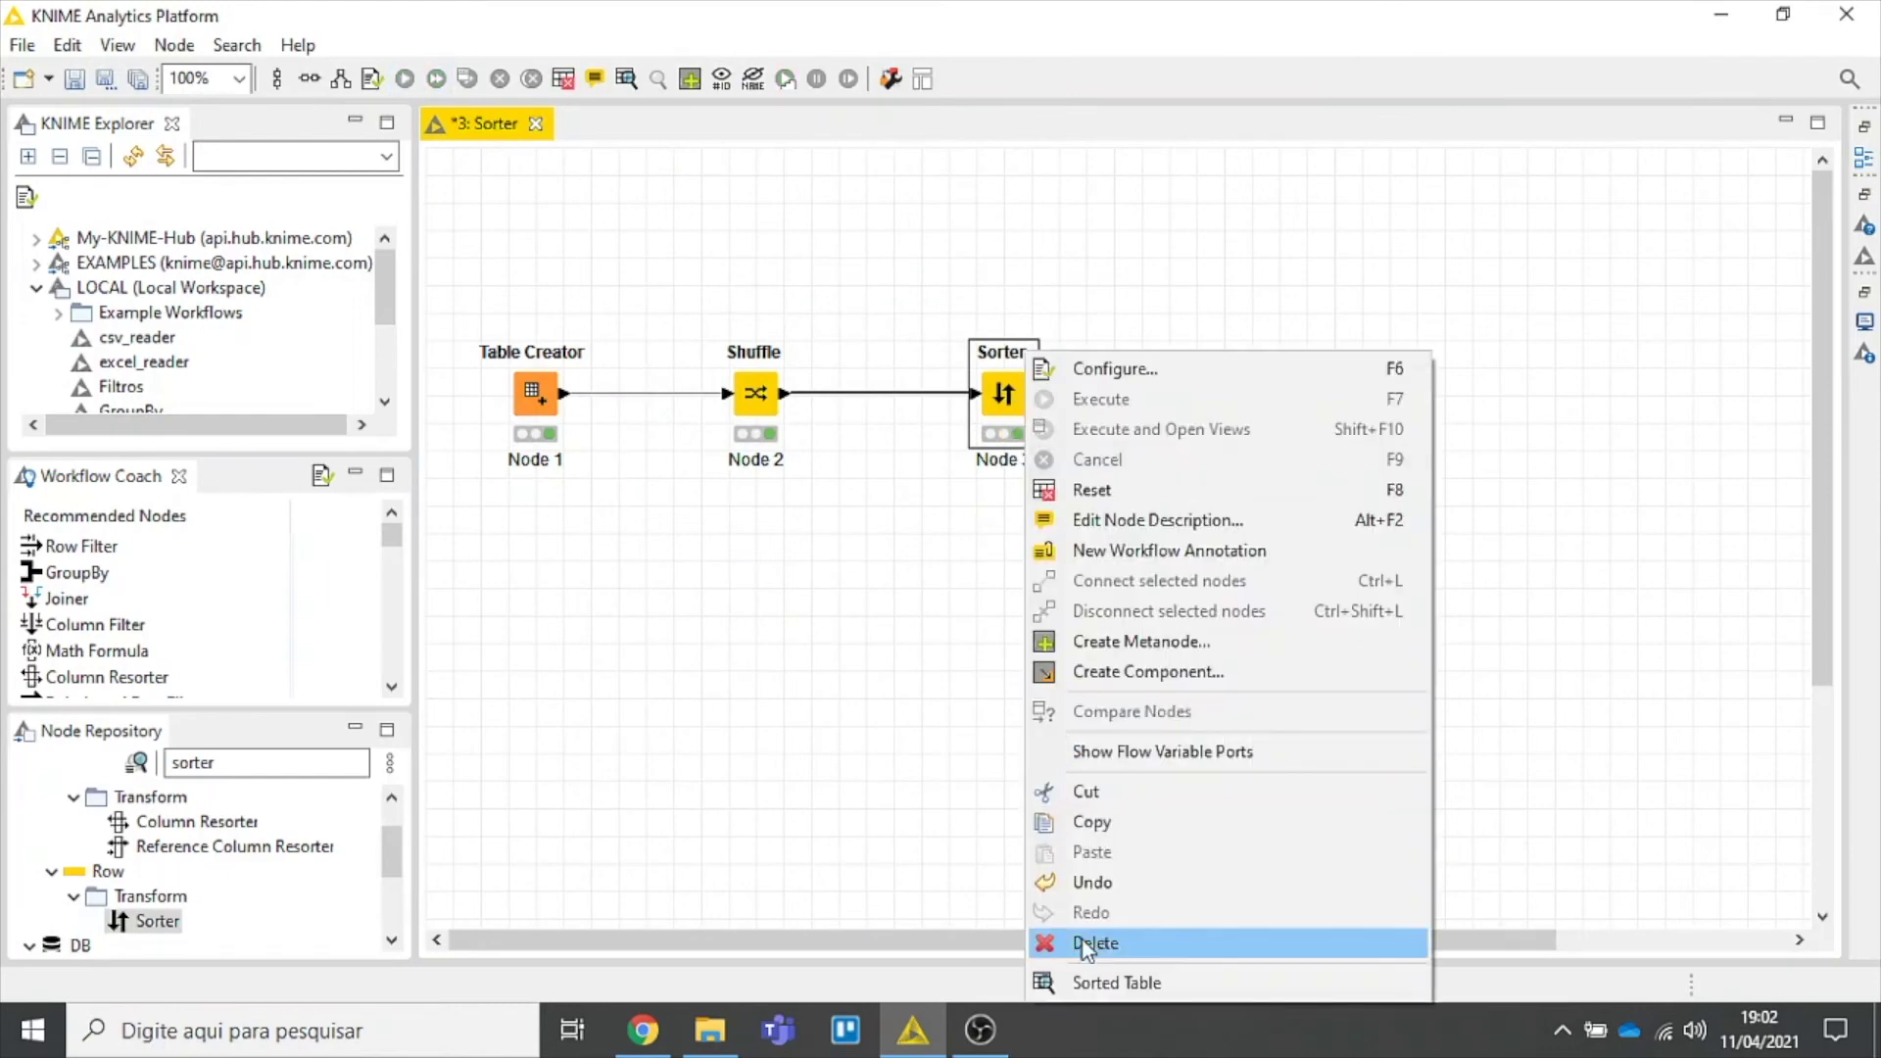
click(1127, 983)
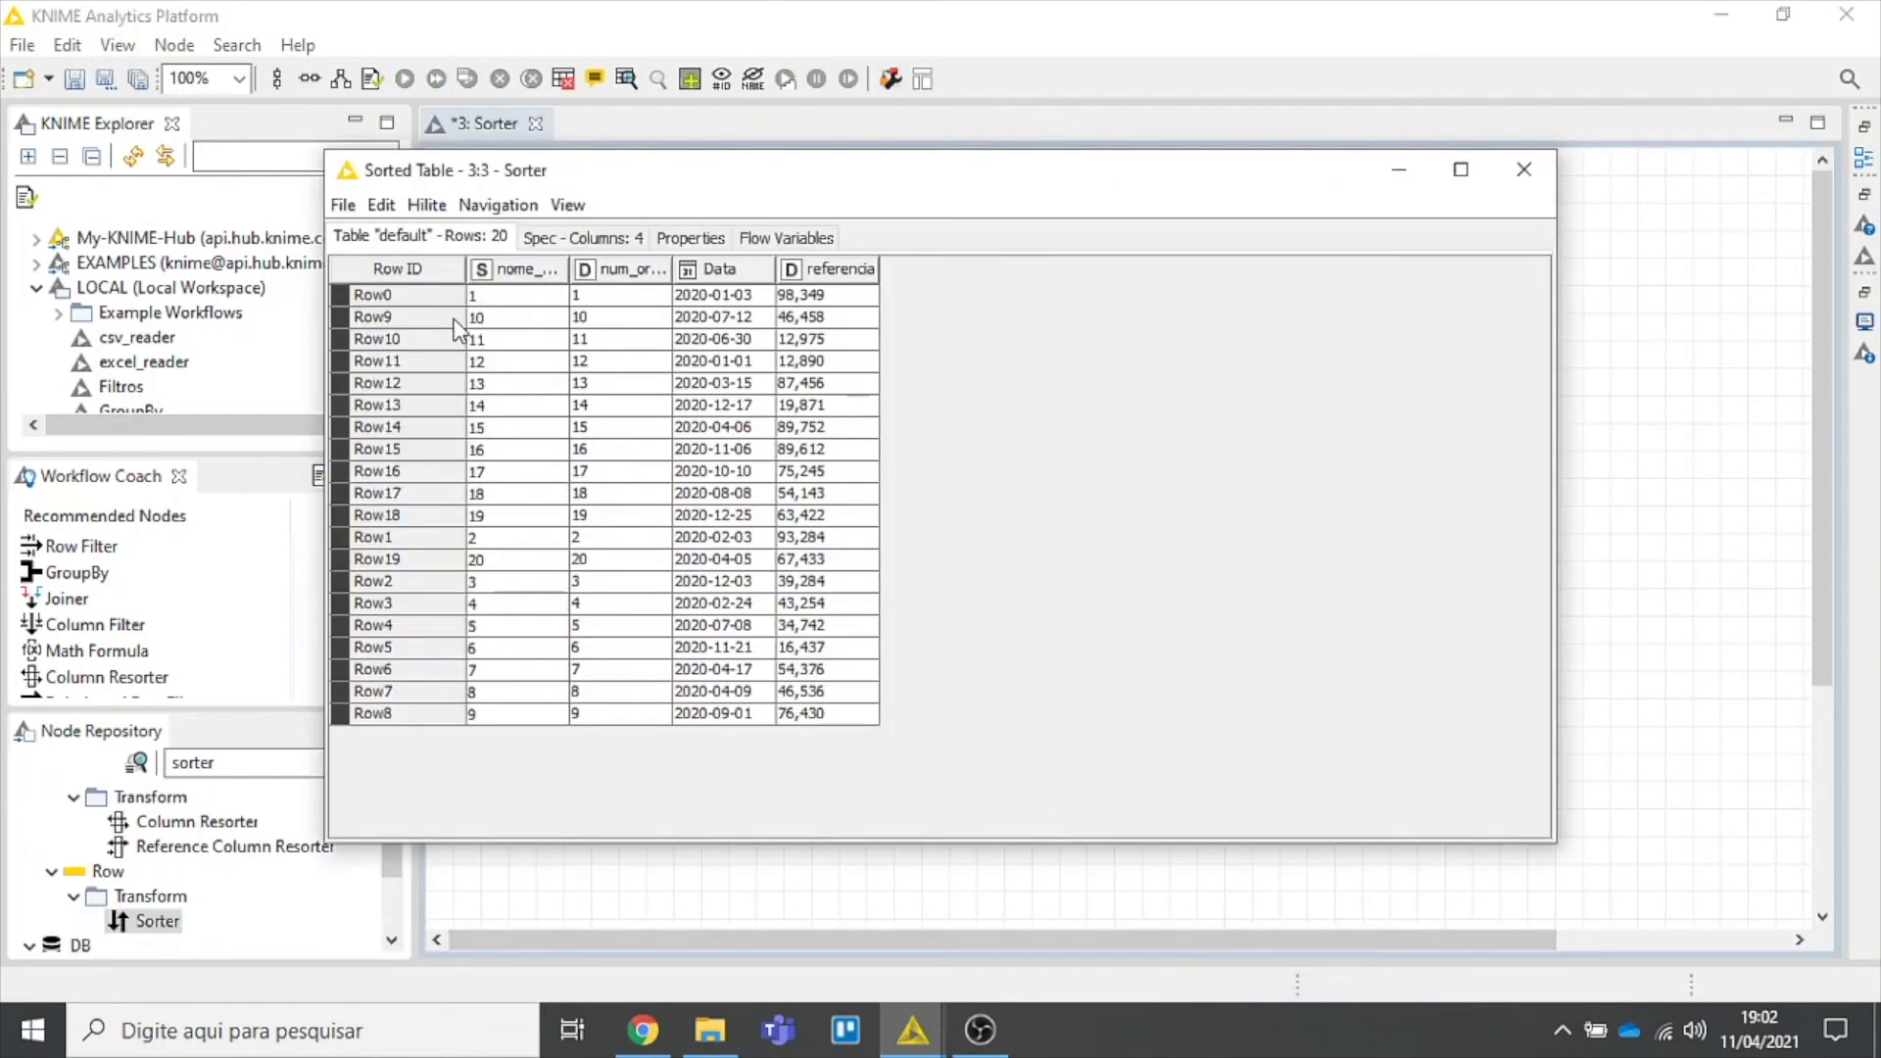
drag(570, 277, 616, 273)
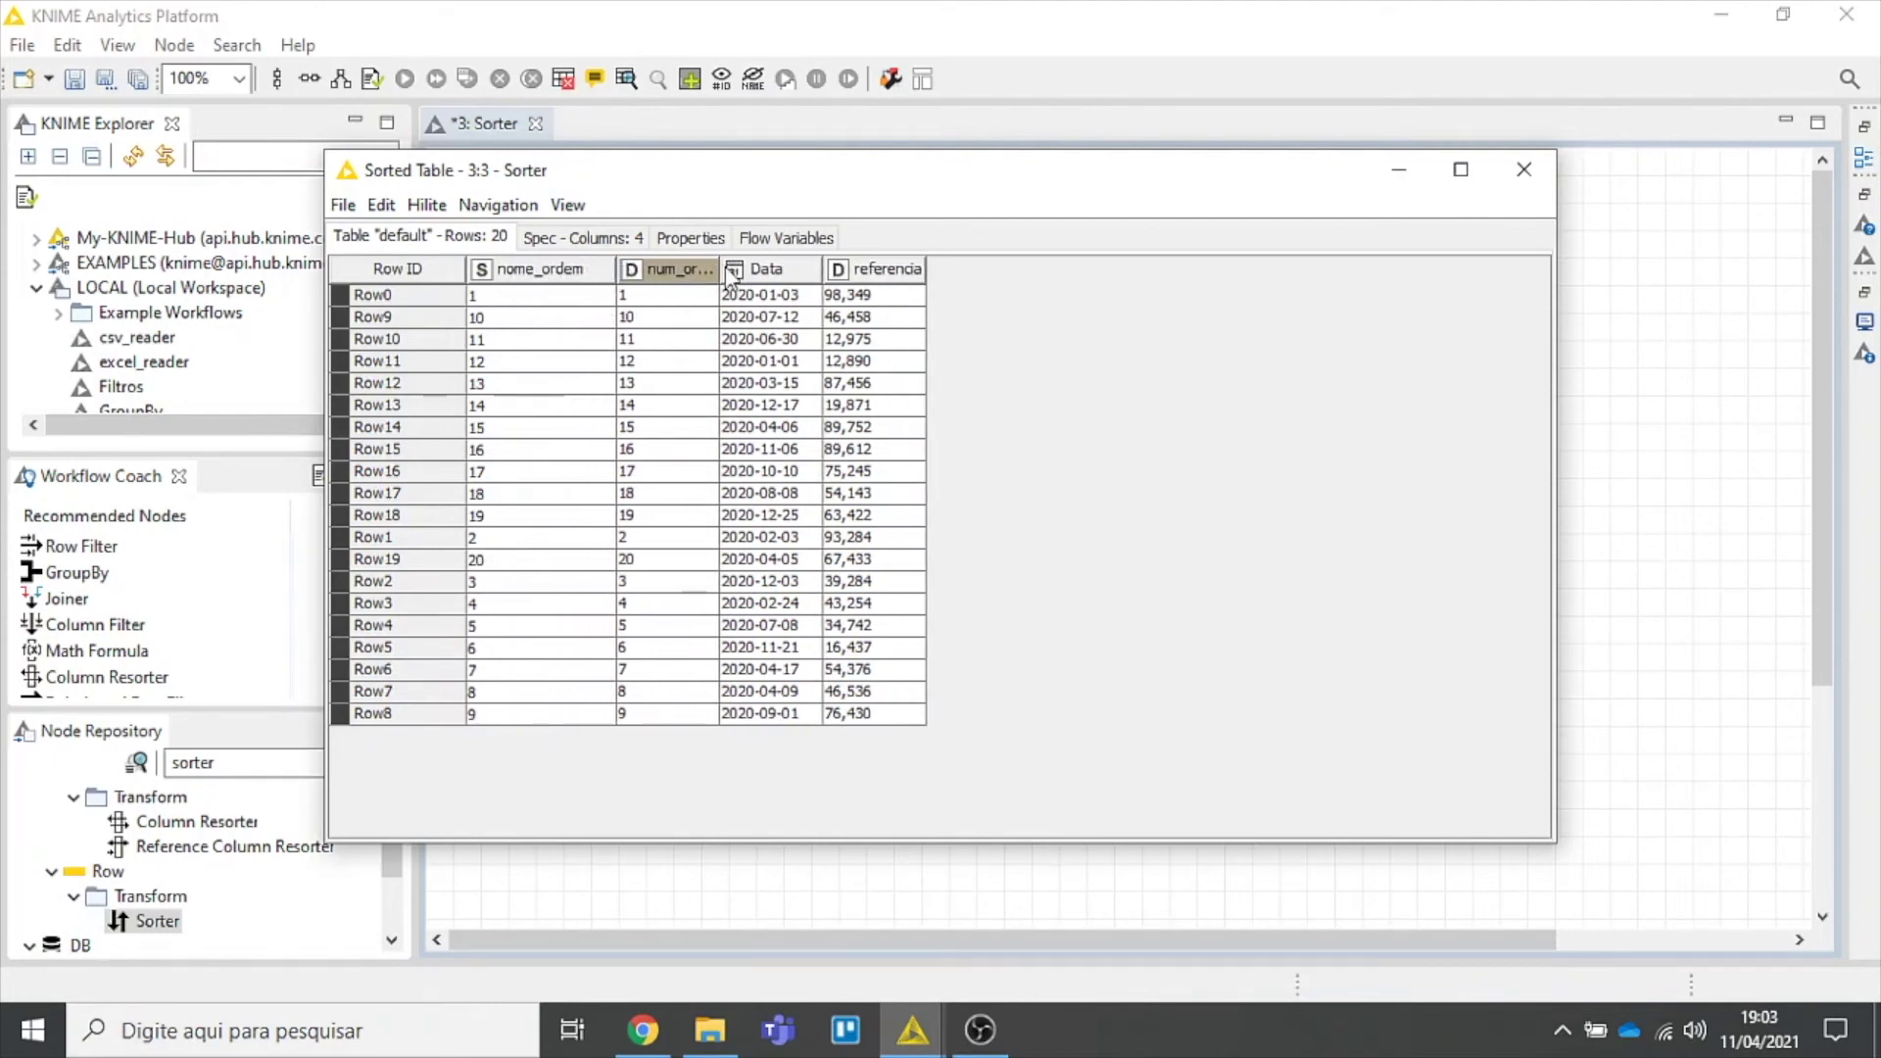
drag(719, 270, 771, 273)
Examine how the text values in nome_ordem are ordered, checking the rows from 1 down through 19 to 2, and close the table.
click(519, 296)
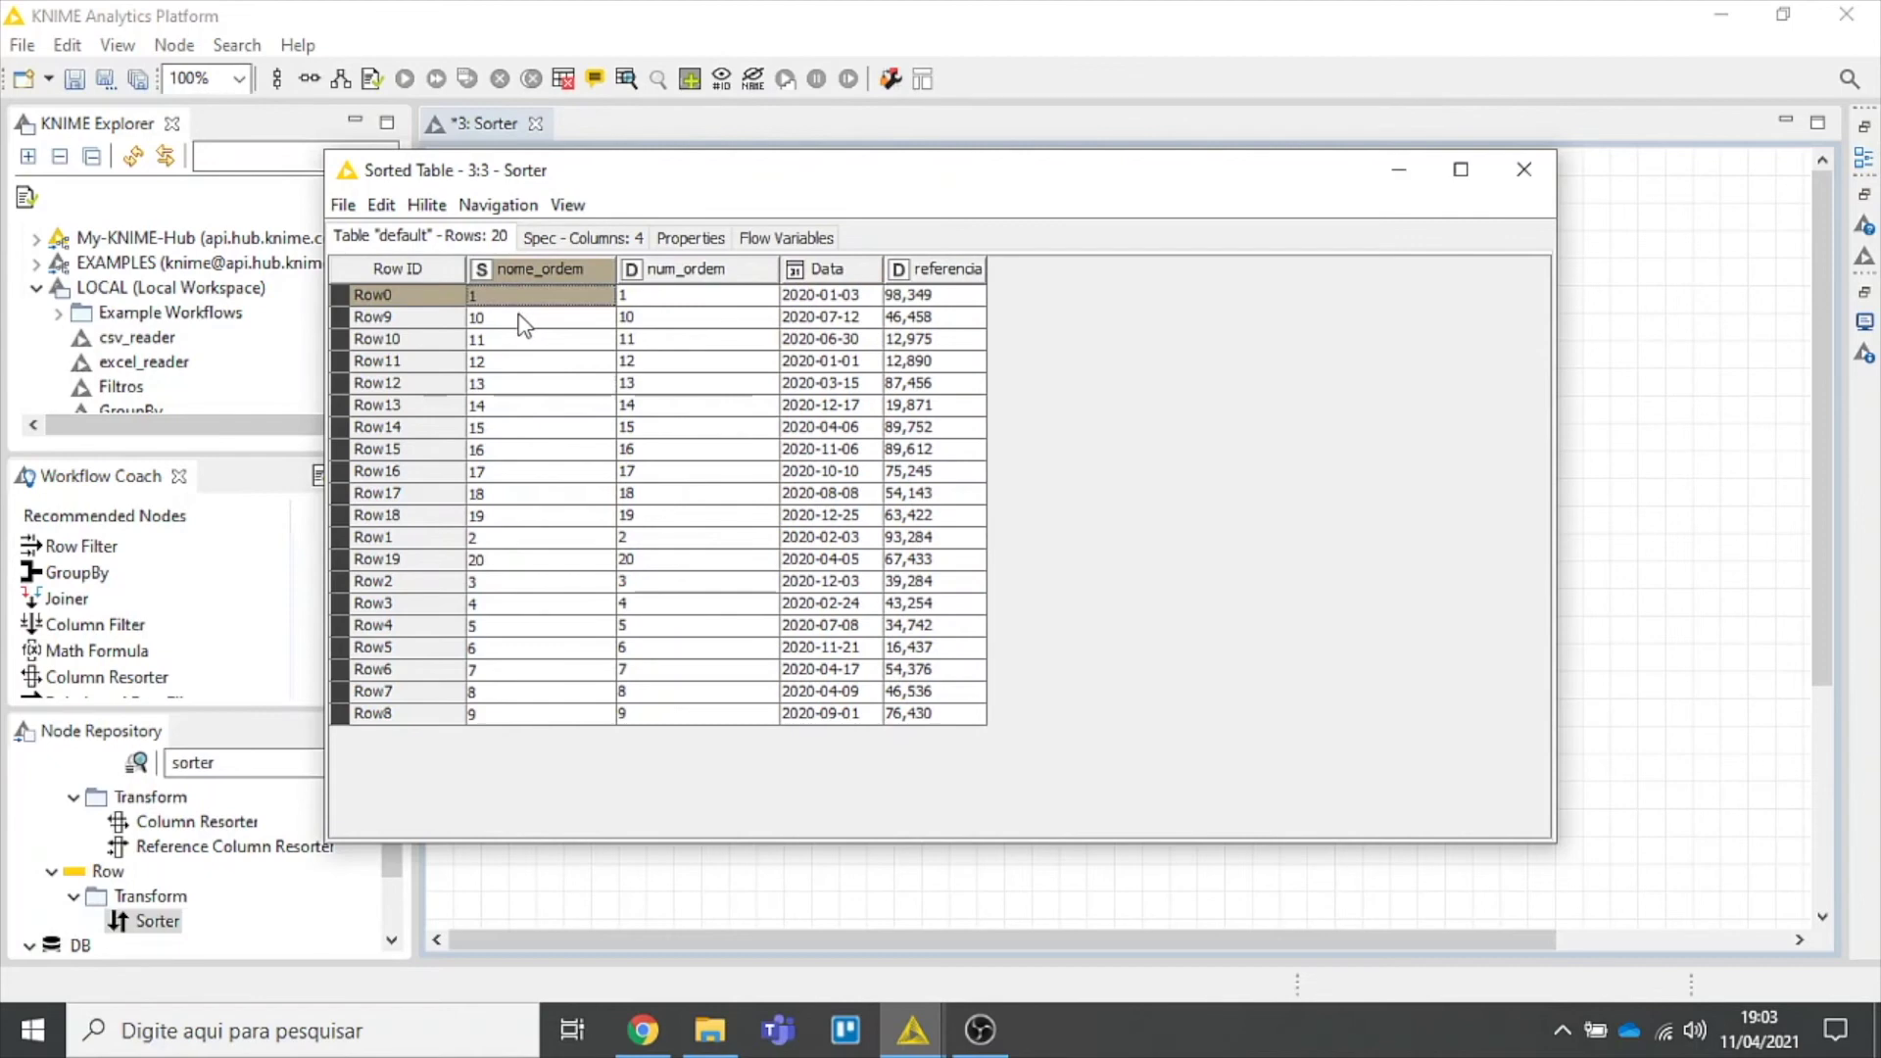
click(509, 538)
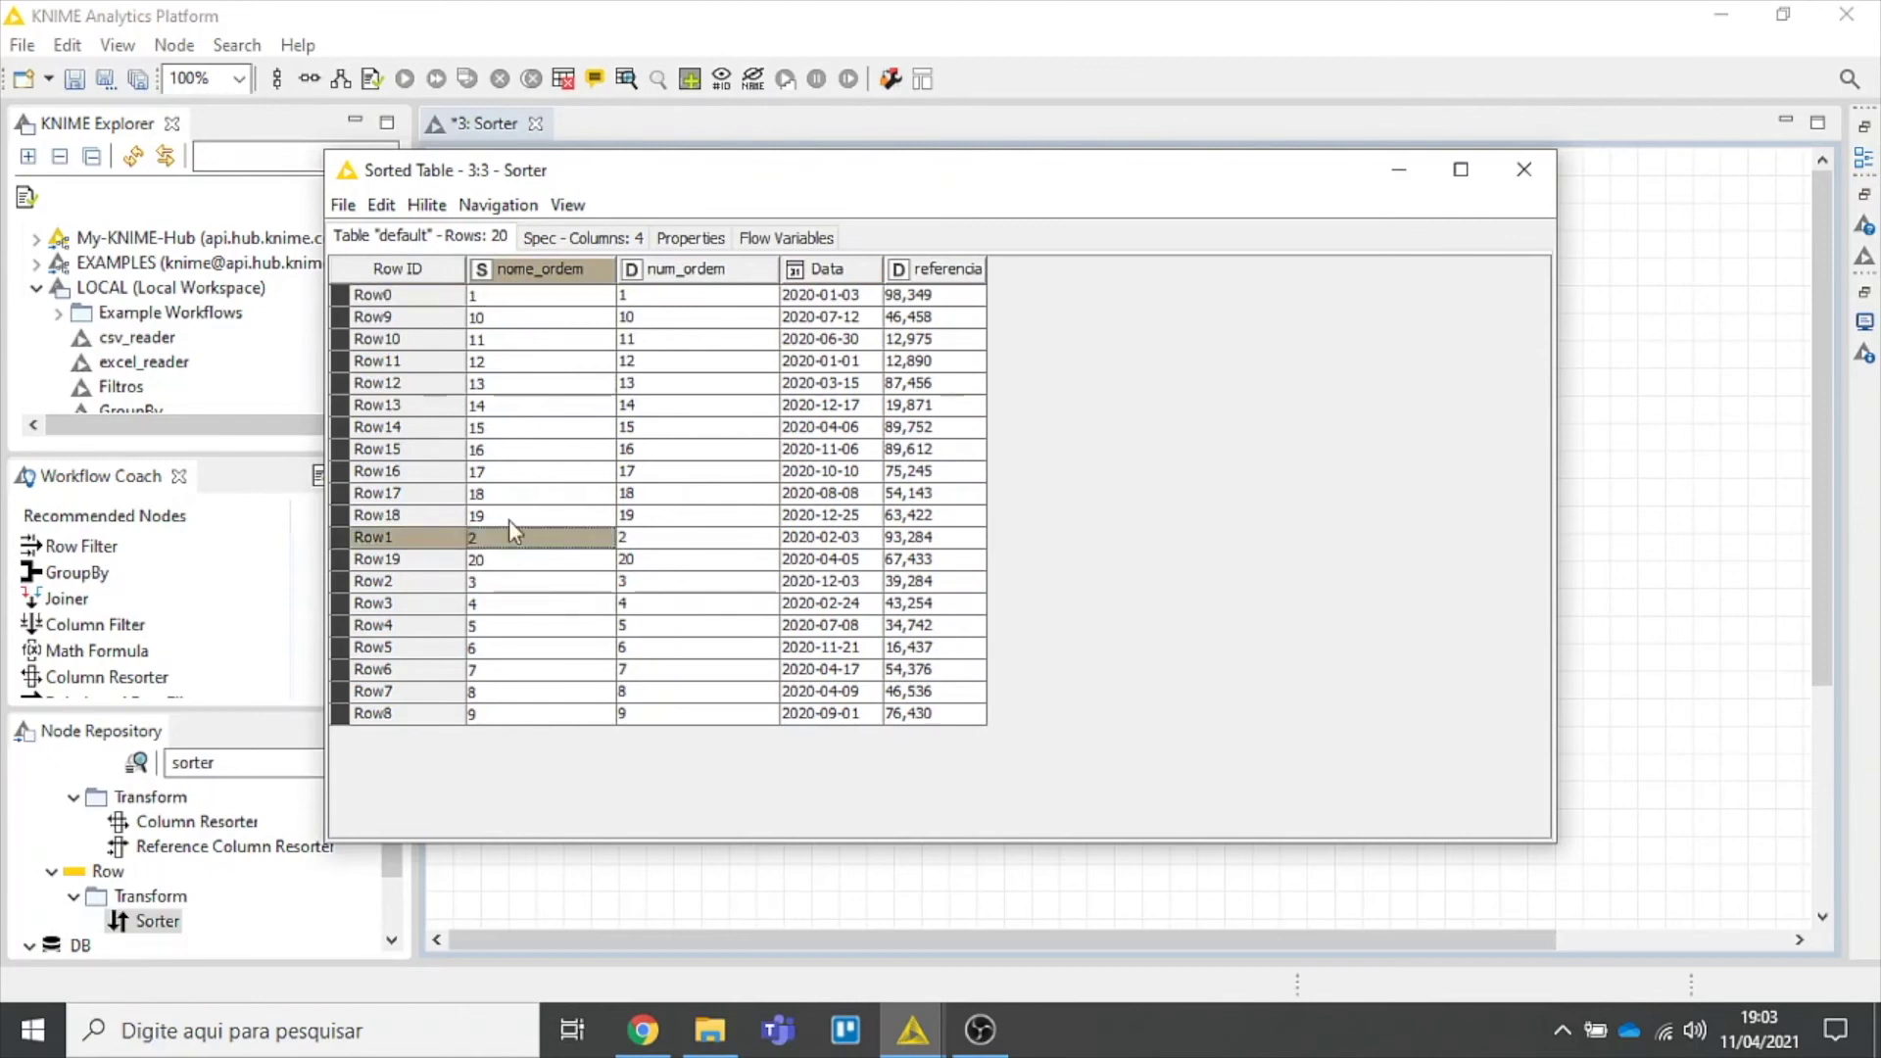
click(514, 300)
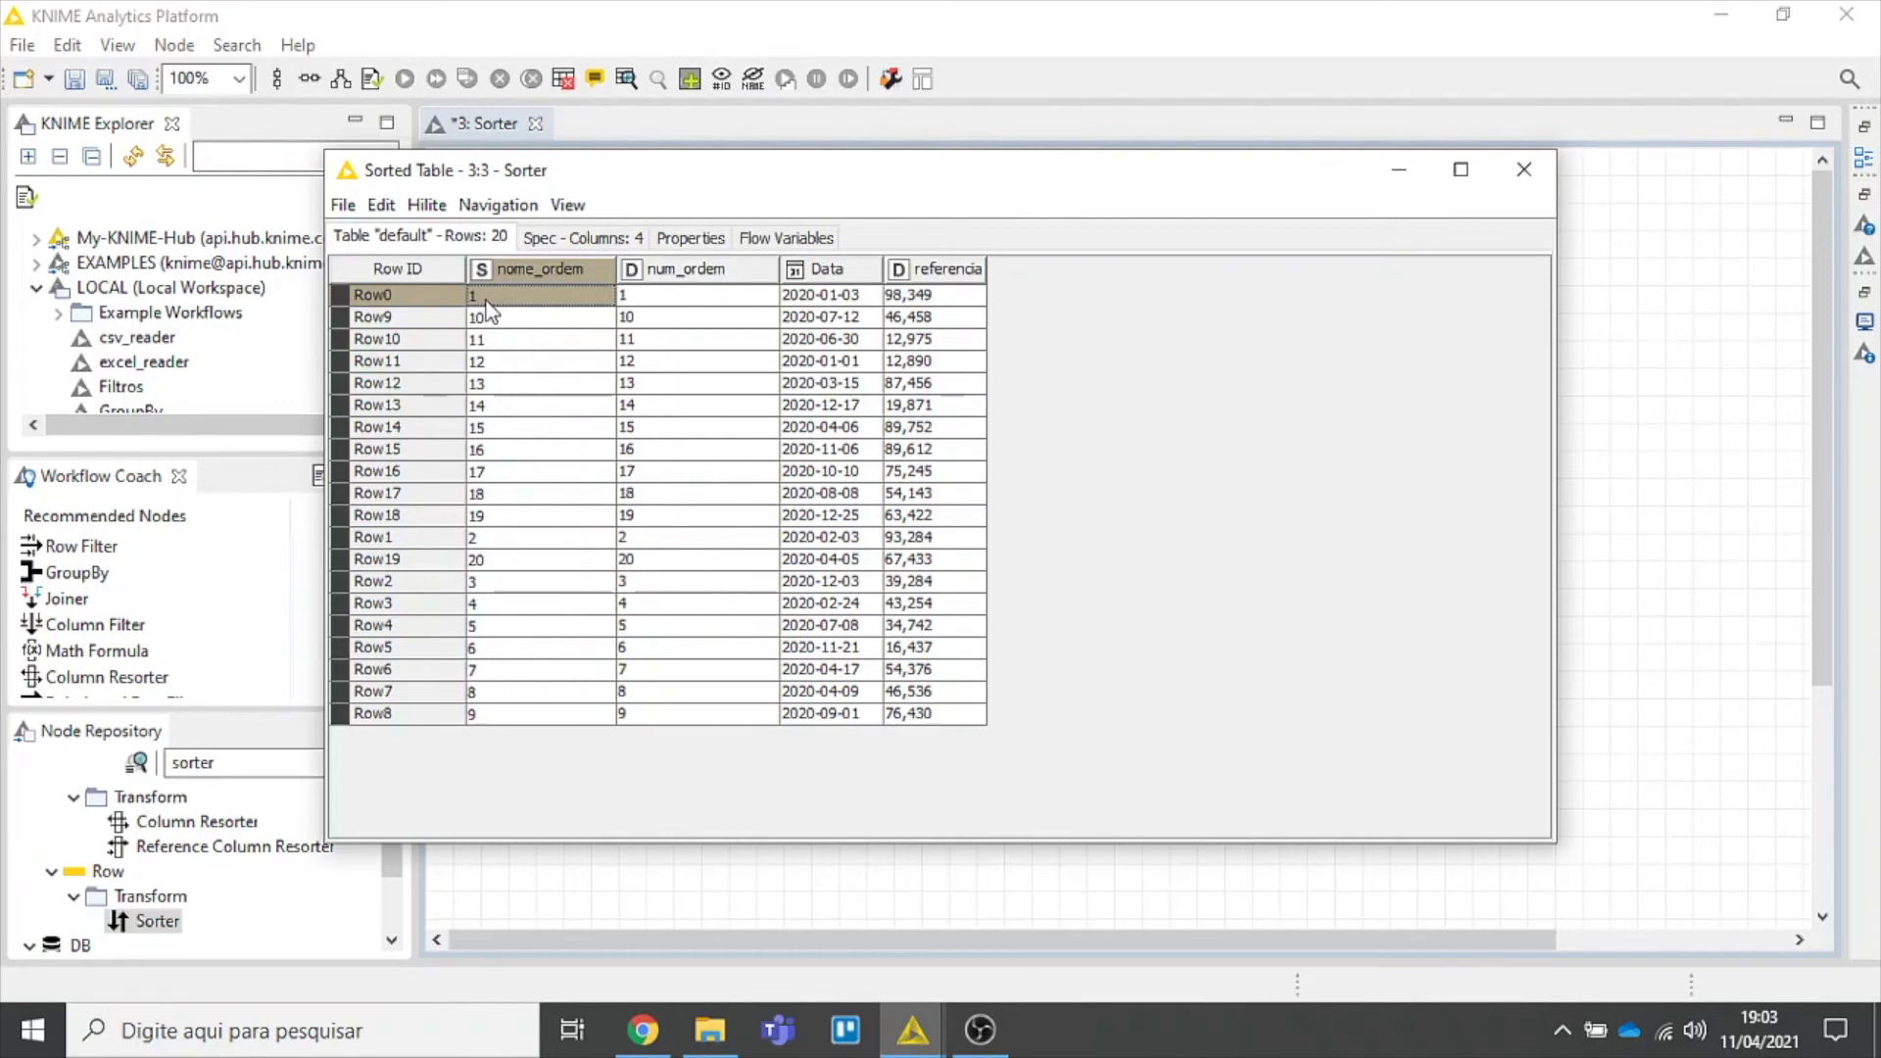
click(476, 317)
click(476, 340)
click(474, 384)
click(480, 471)
click(488, 515)
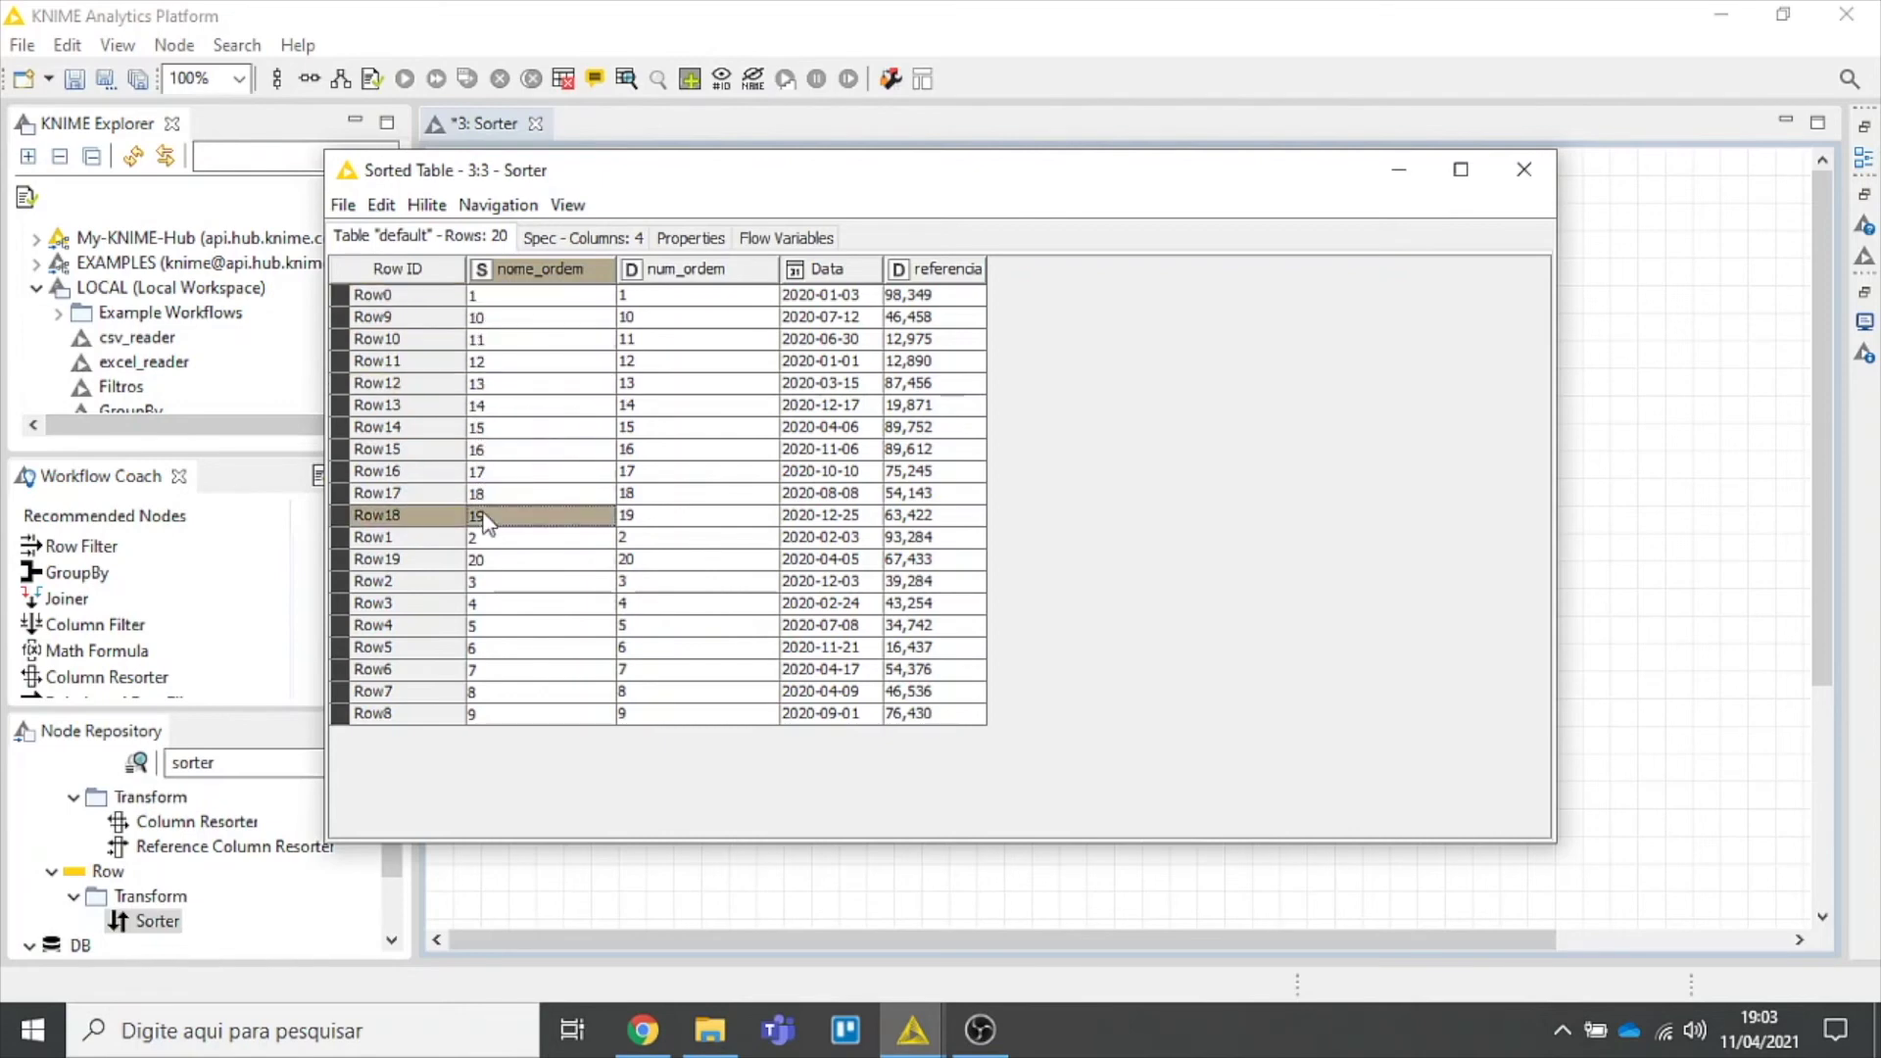
click(485, 539)
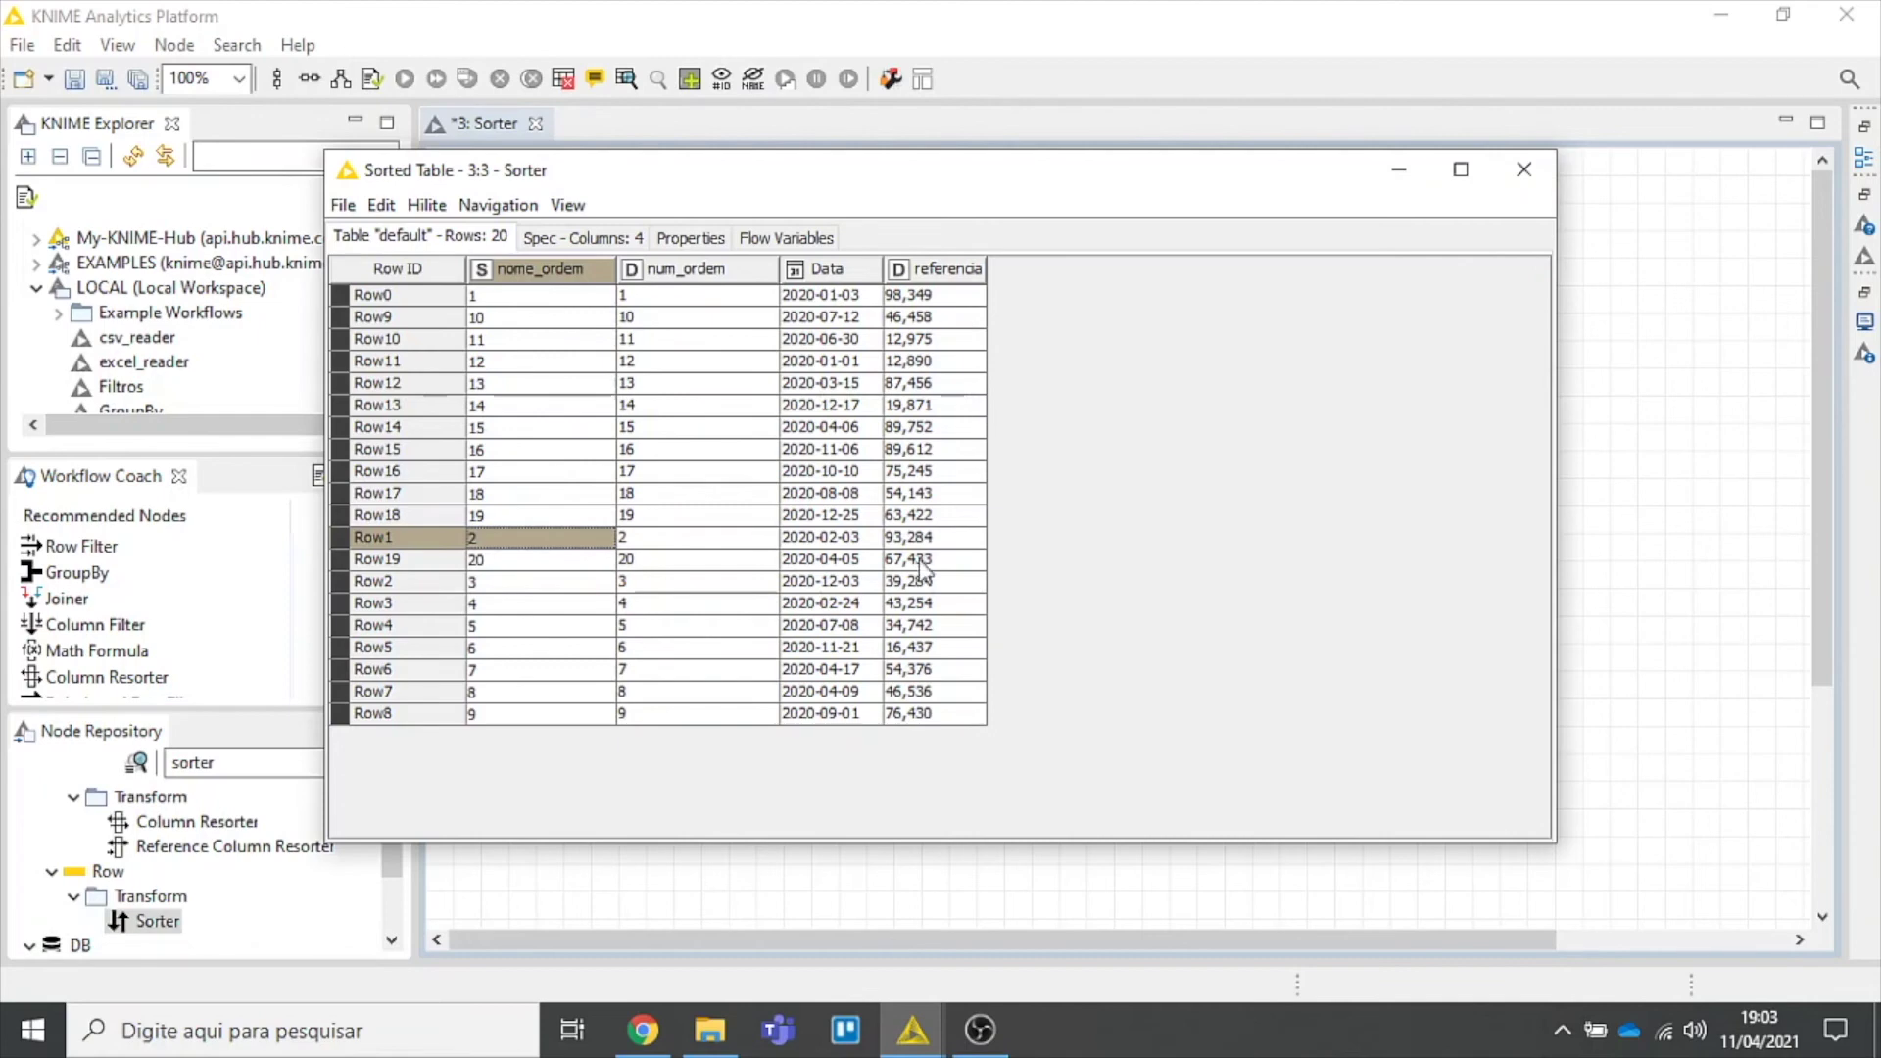
click(1523, 169)
Change the Sorter node's sorting column to Data, accept resetting the node, and execute it.
double_click(1004, 406)
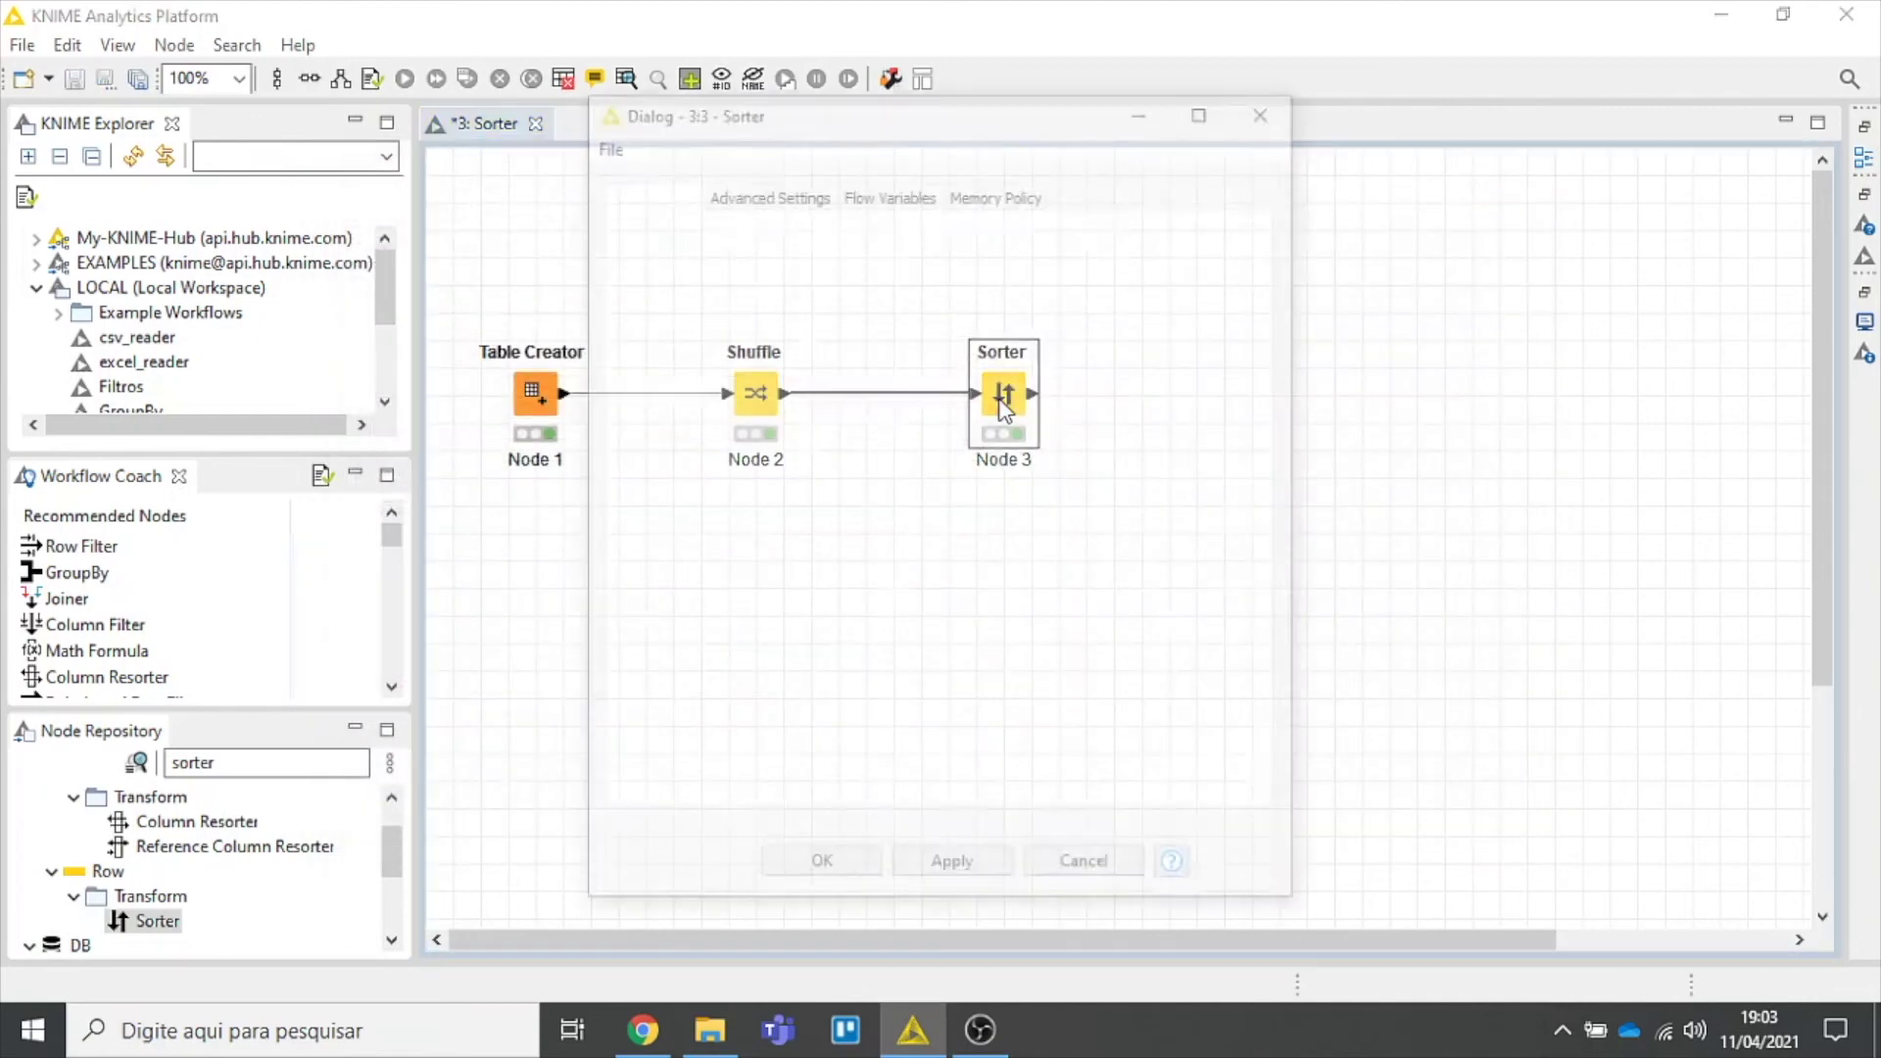
click(974, 305)
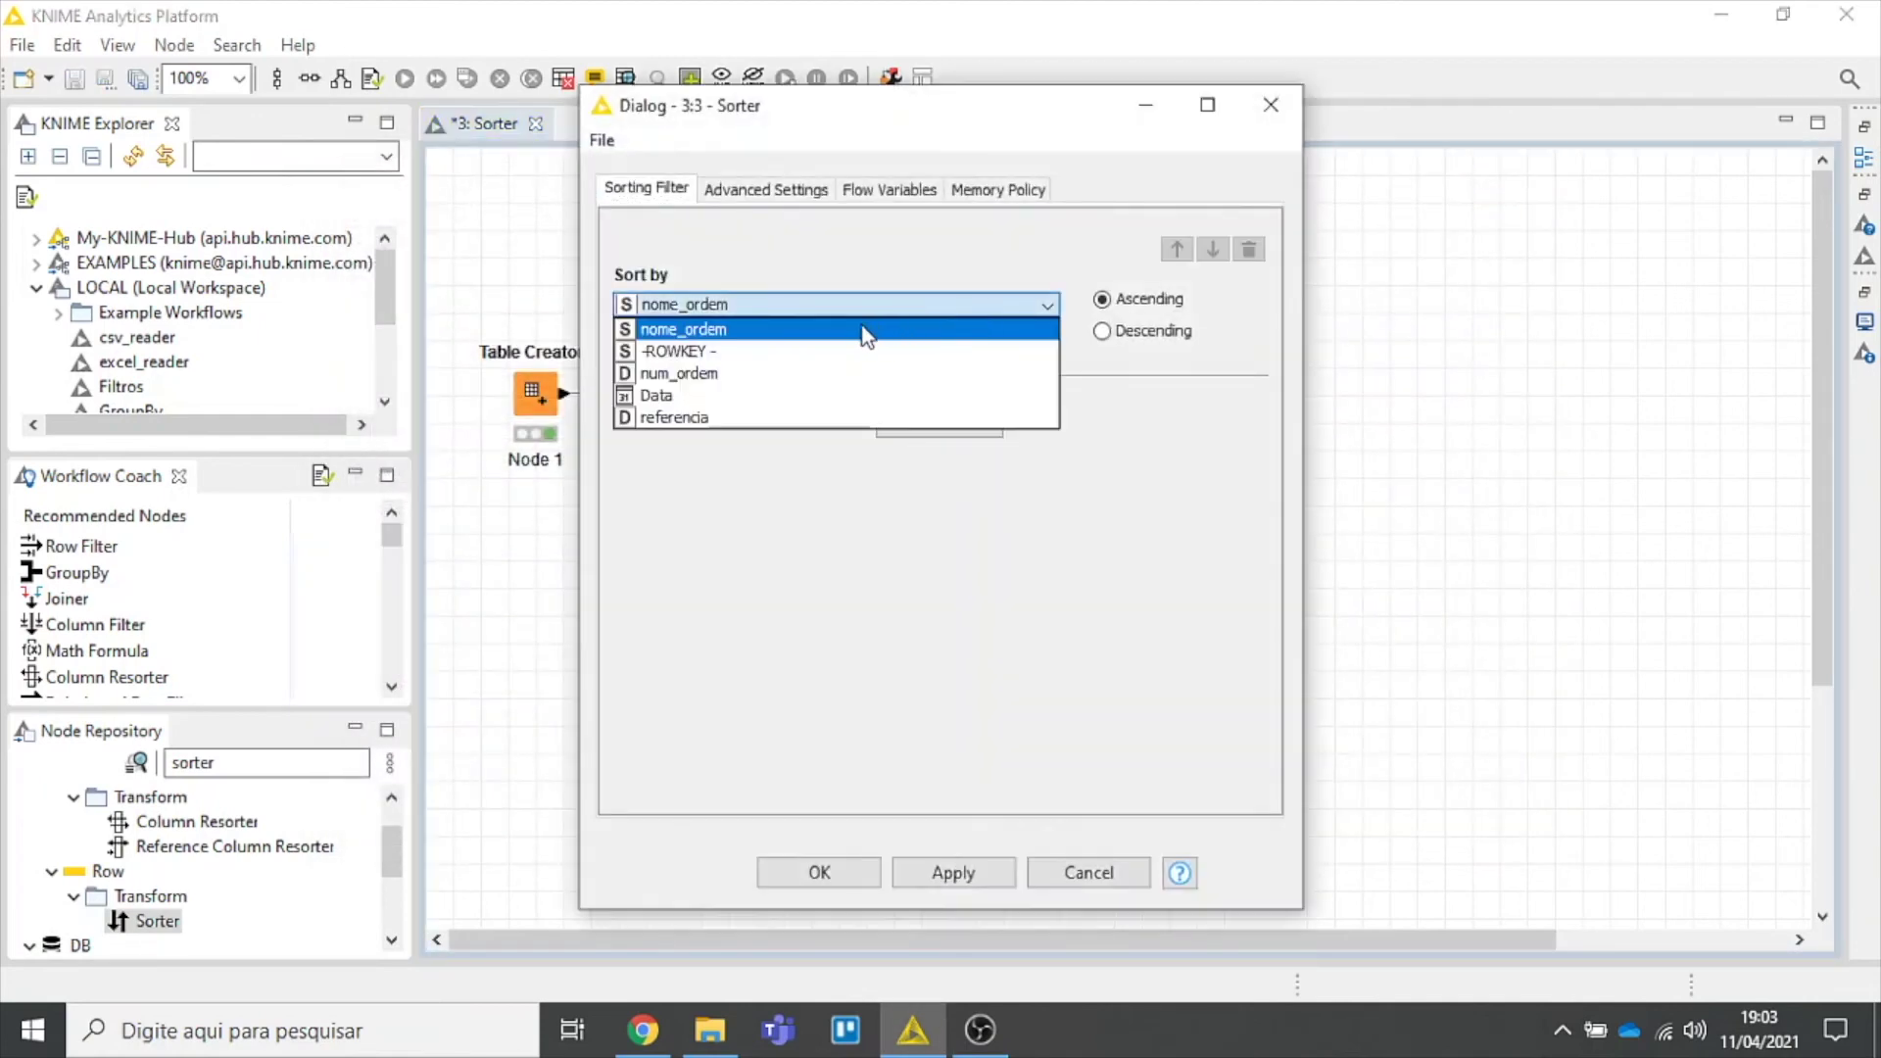
click(718, 395)
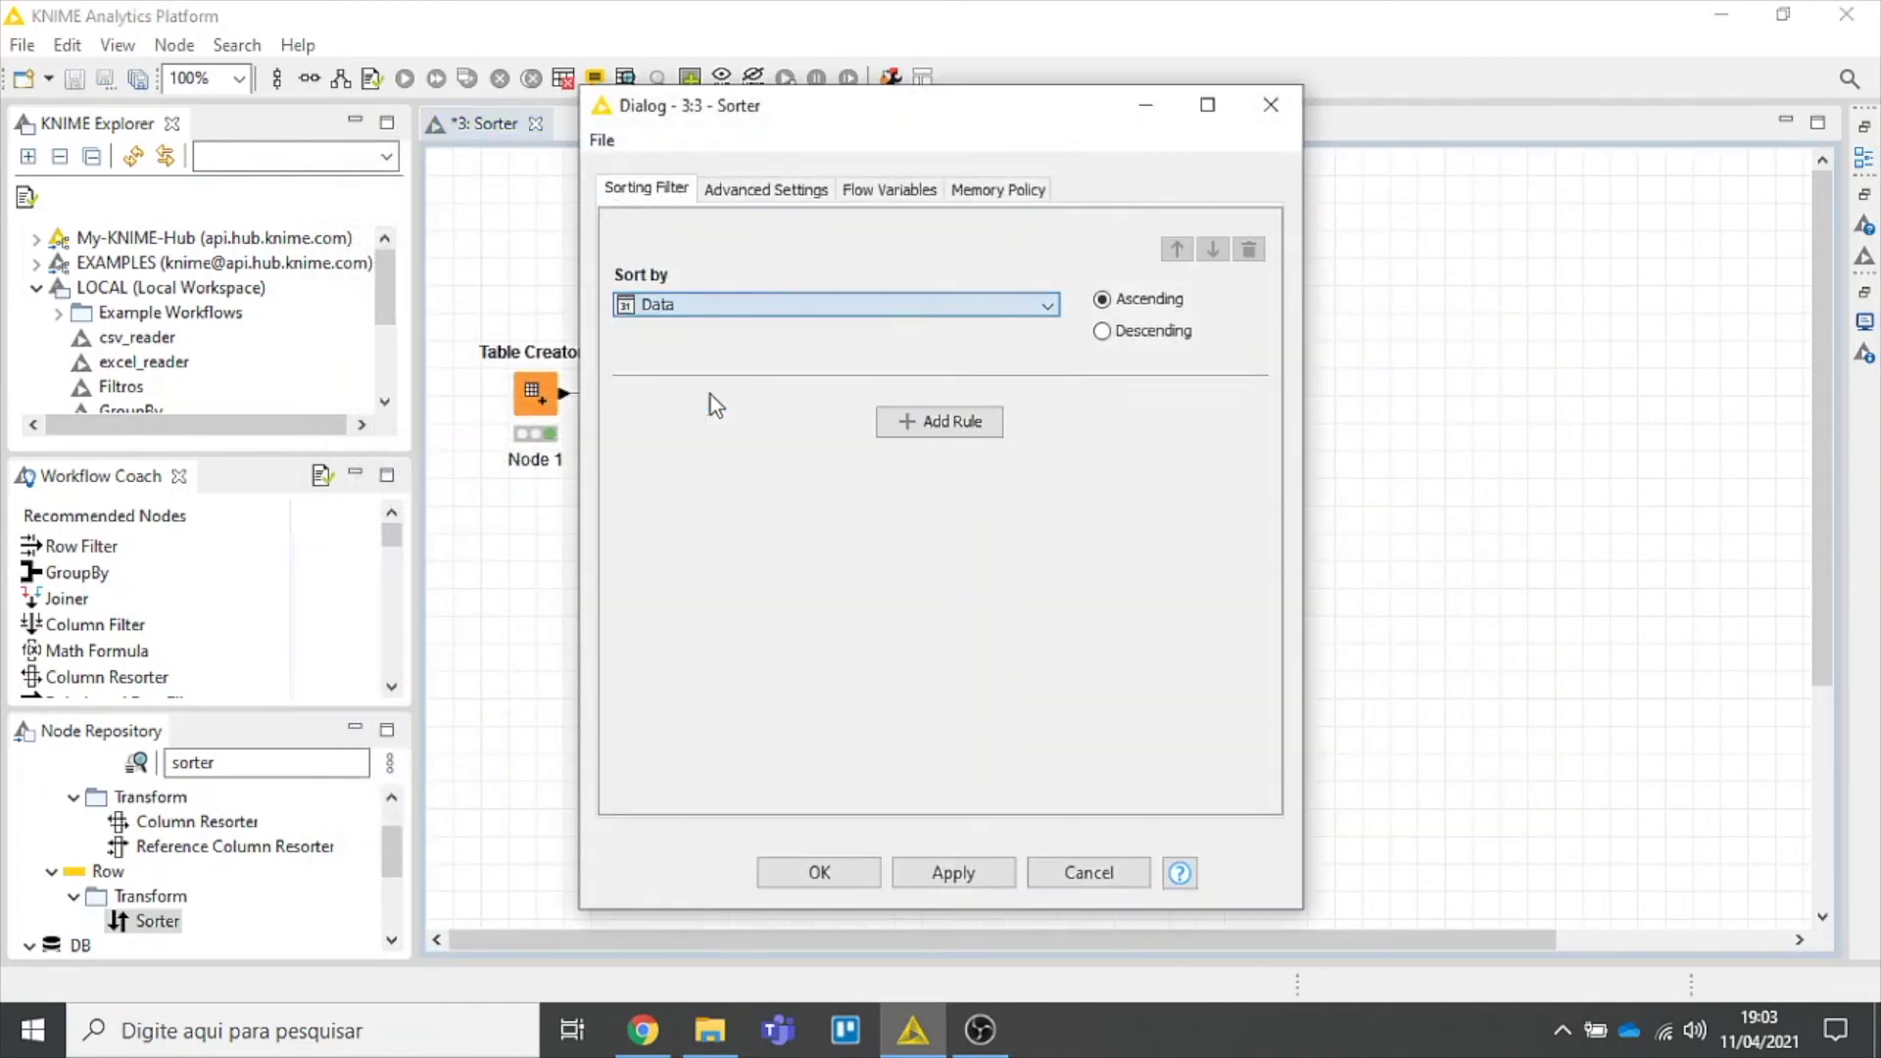
click(832, 874)
click(1086, 534)
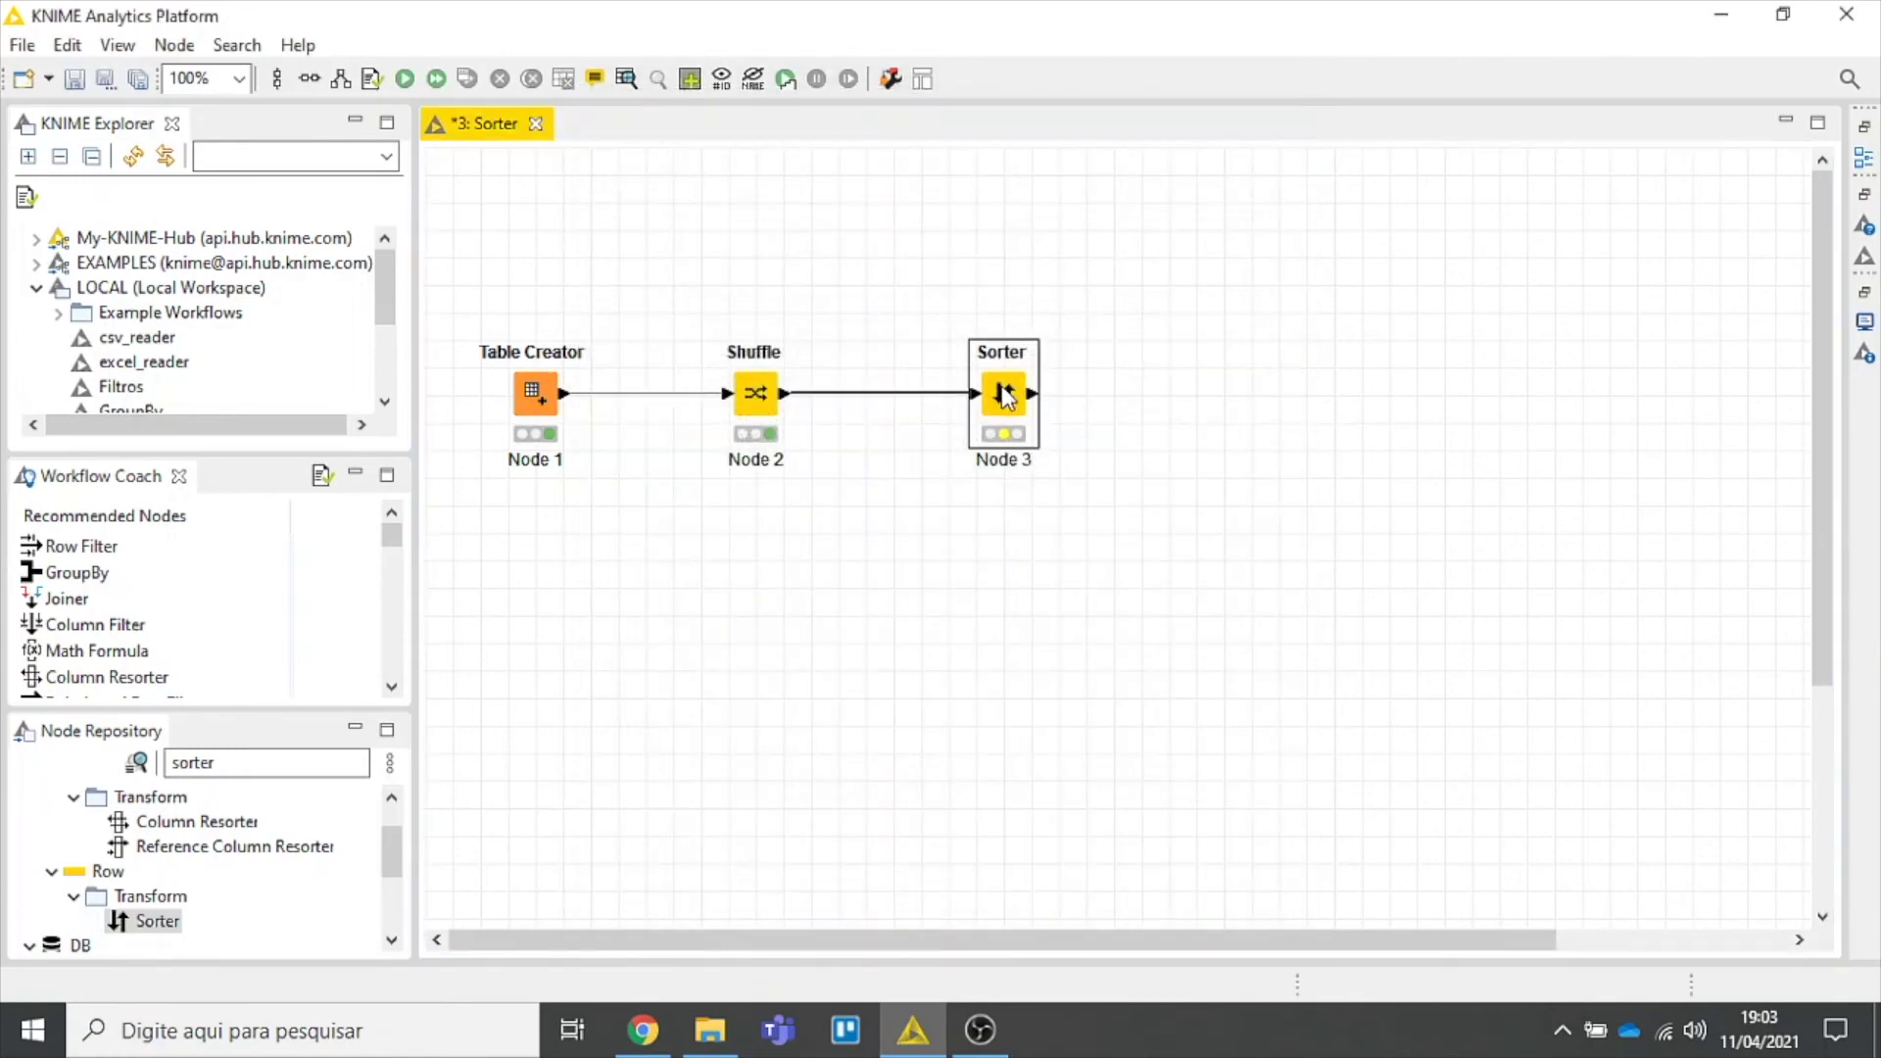
View the Sorter's output table, check the date order down the whole Data column, and close the table.
right_click(1001, 392)
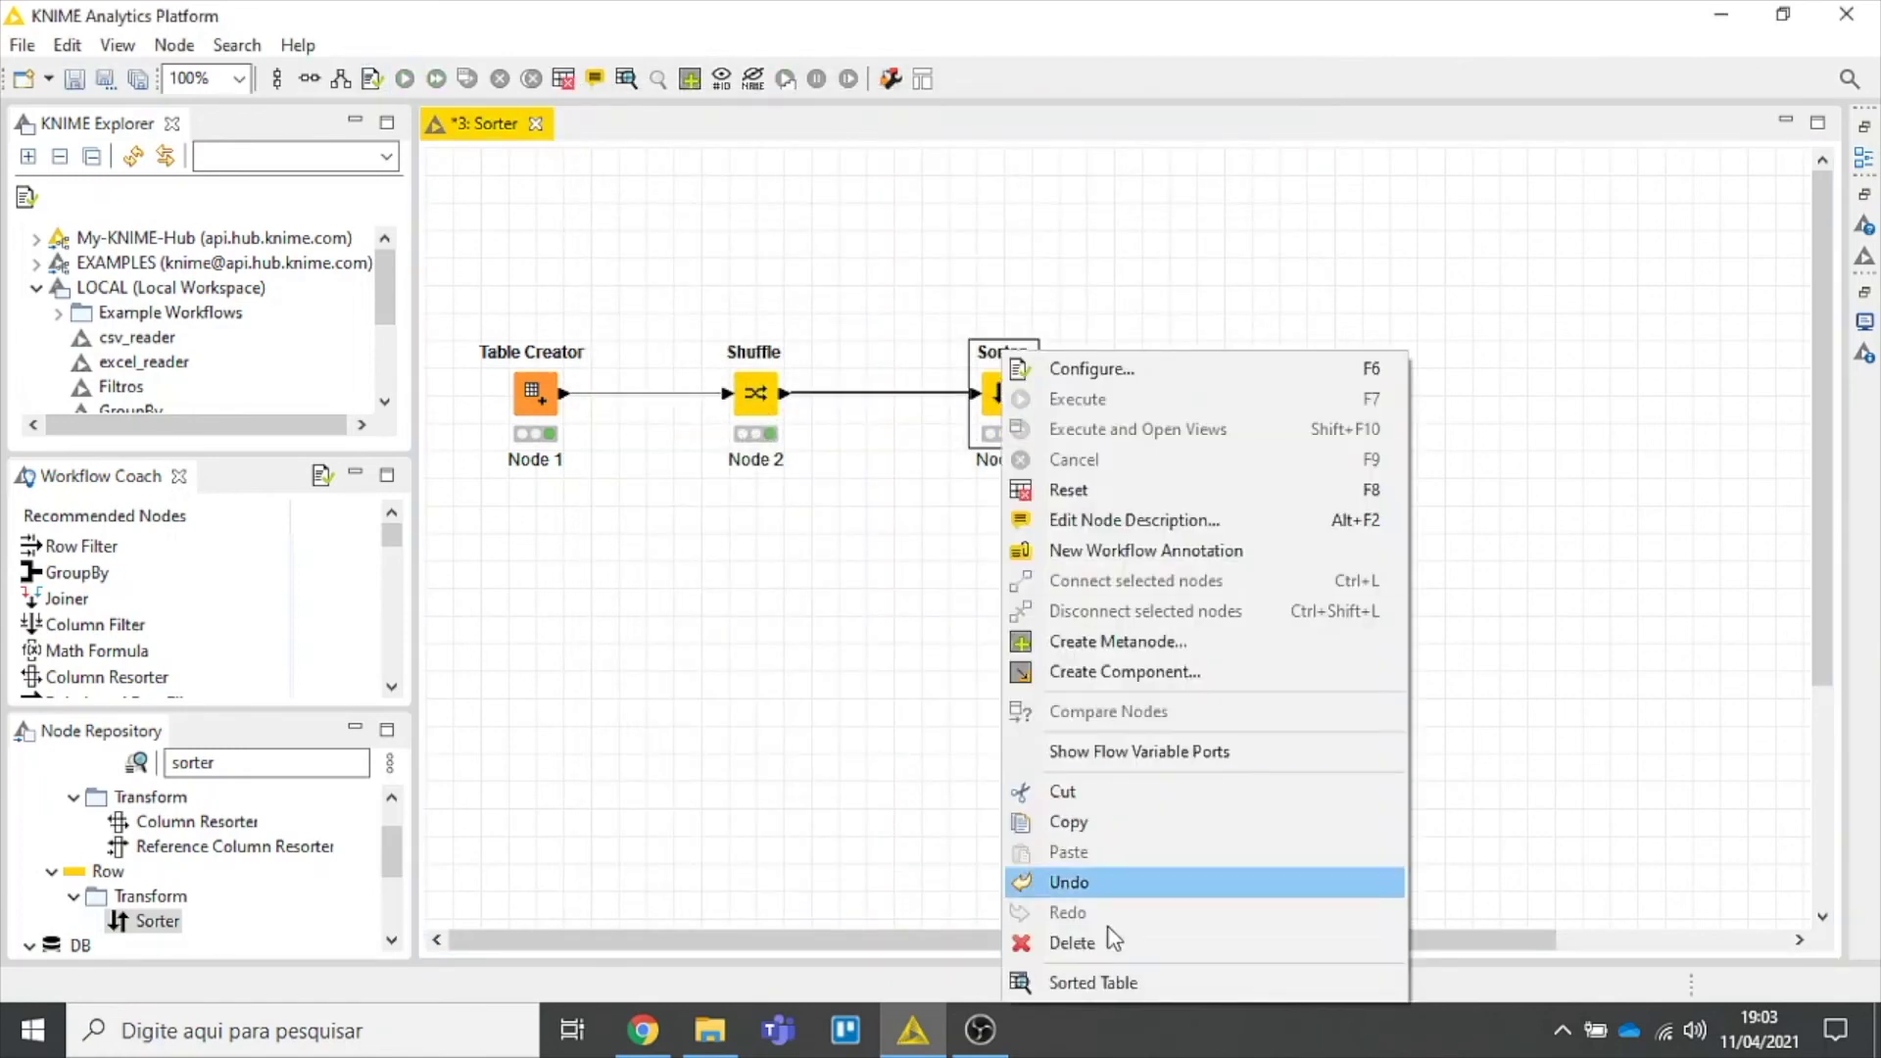
click(1114, 979)
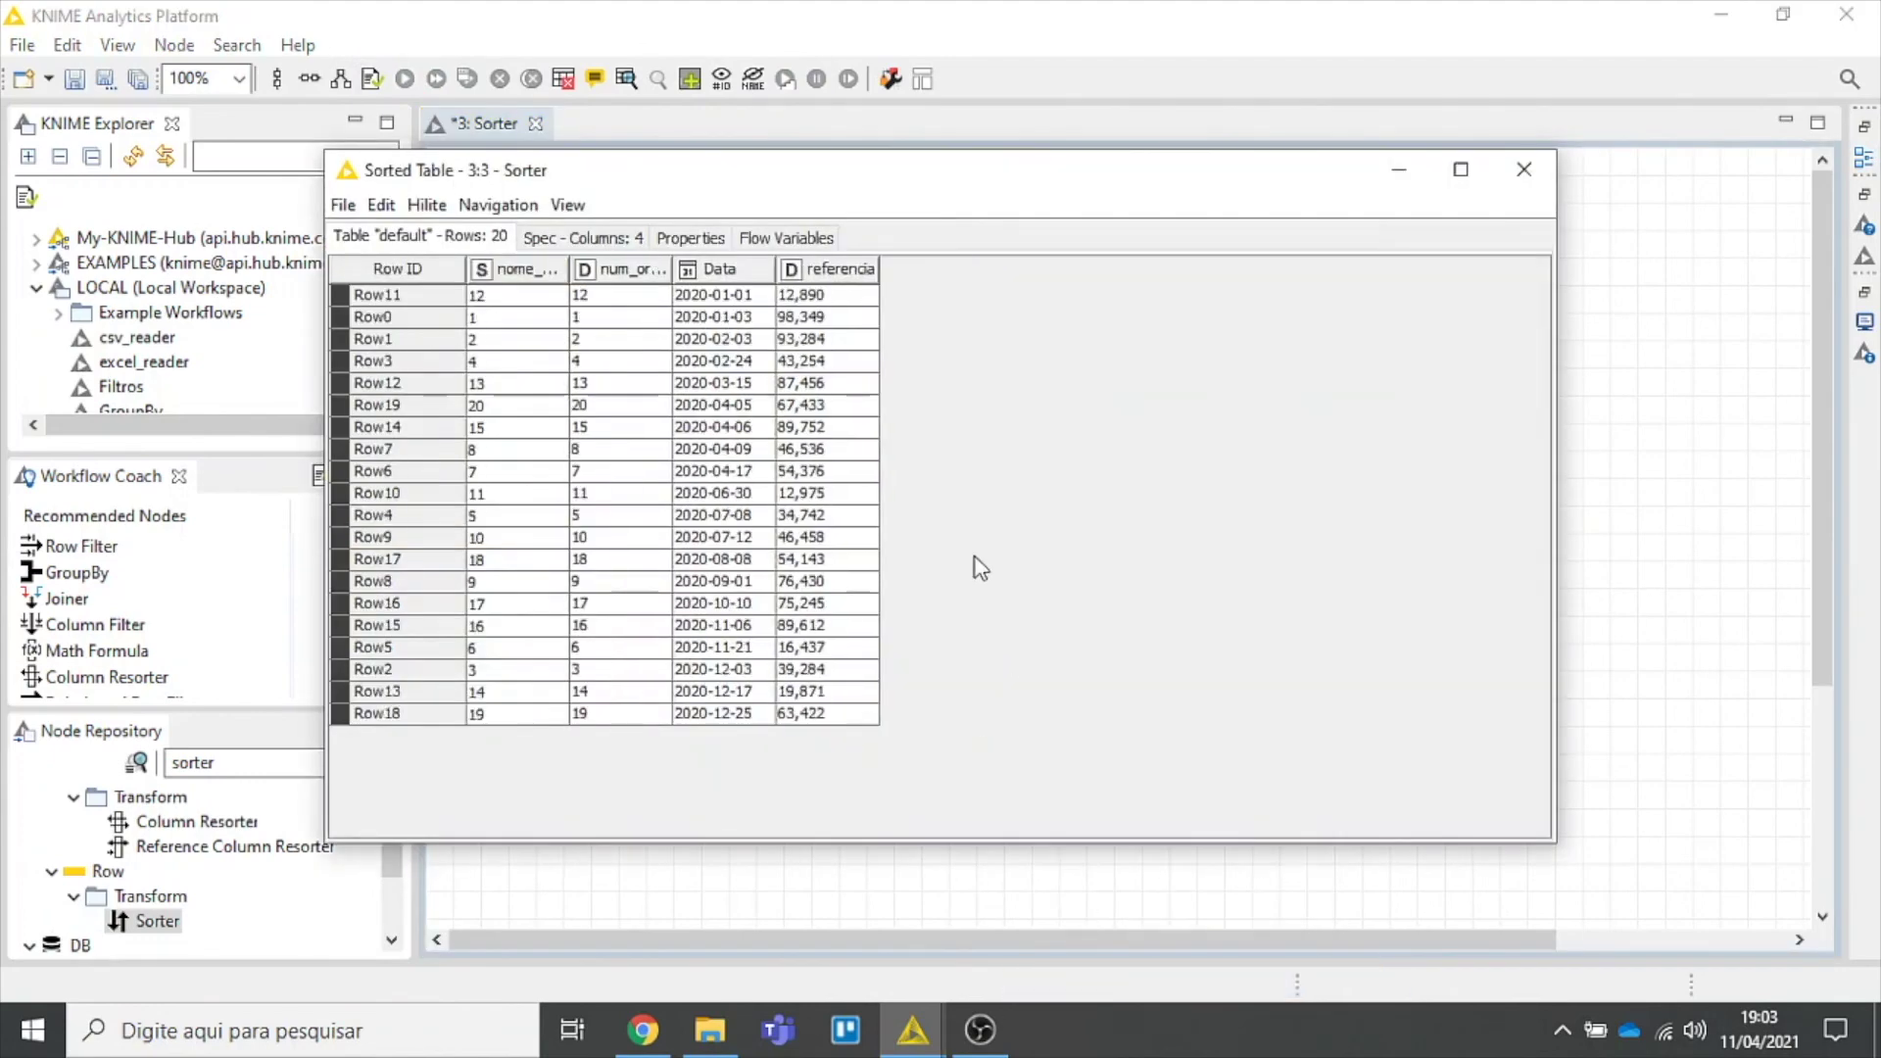
click(754, 299)
drag(756, 309, 733, 721)
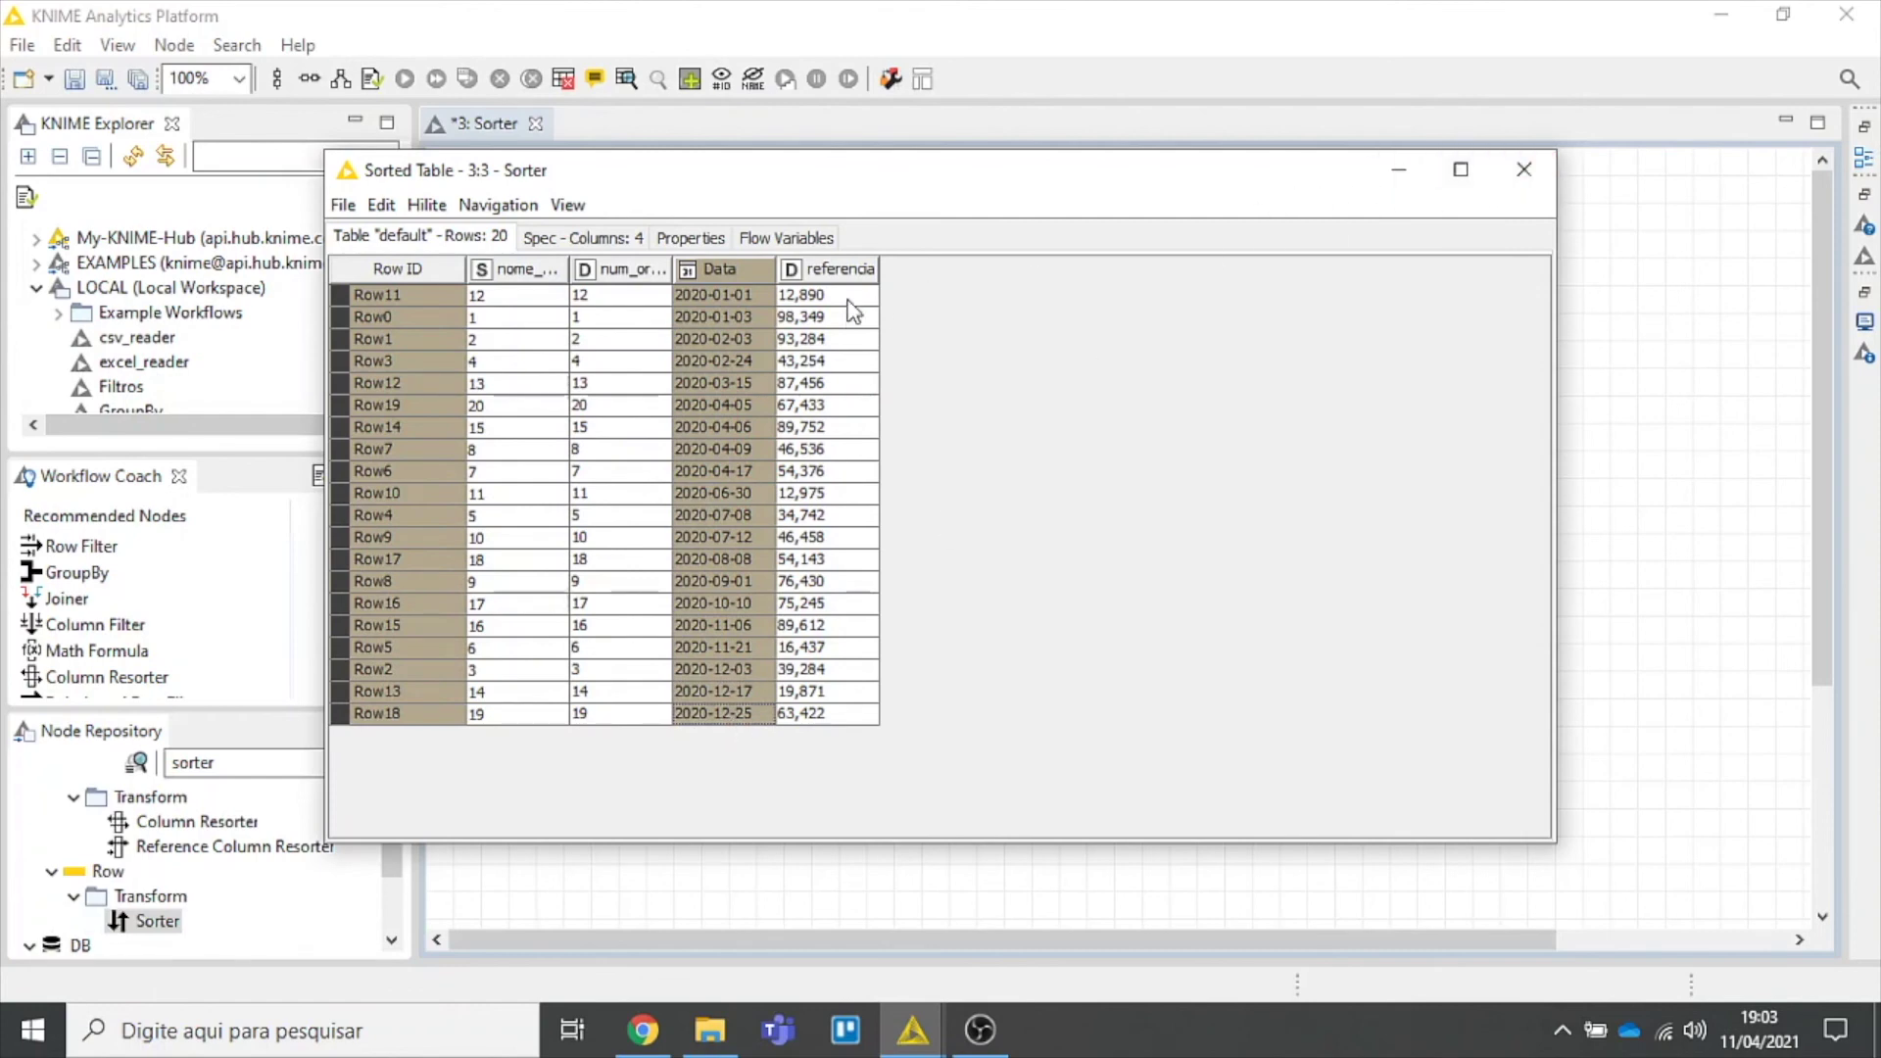
click(1523, 169)
Change the Sorter node's sorting column to referencia, accept resetting the node, and execute it.
double_click(1003, 393)
click(1018, 306)
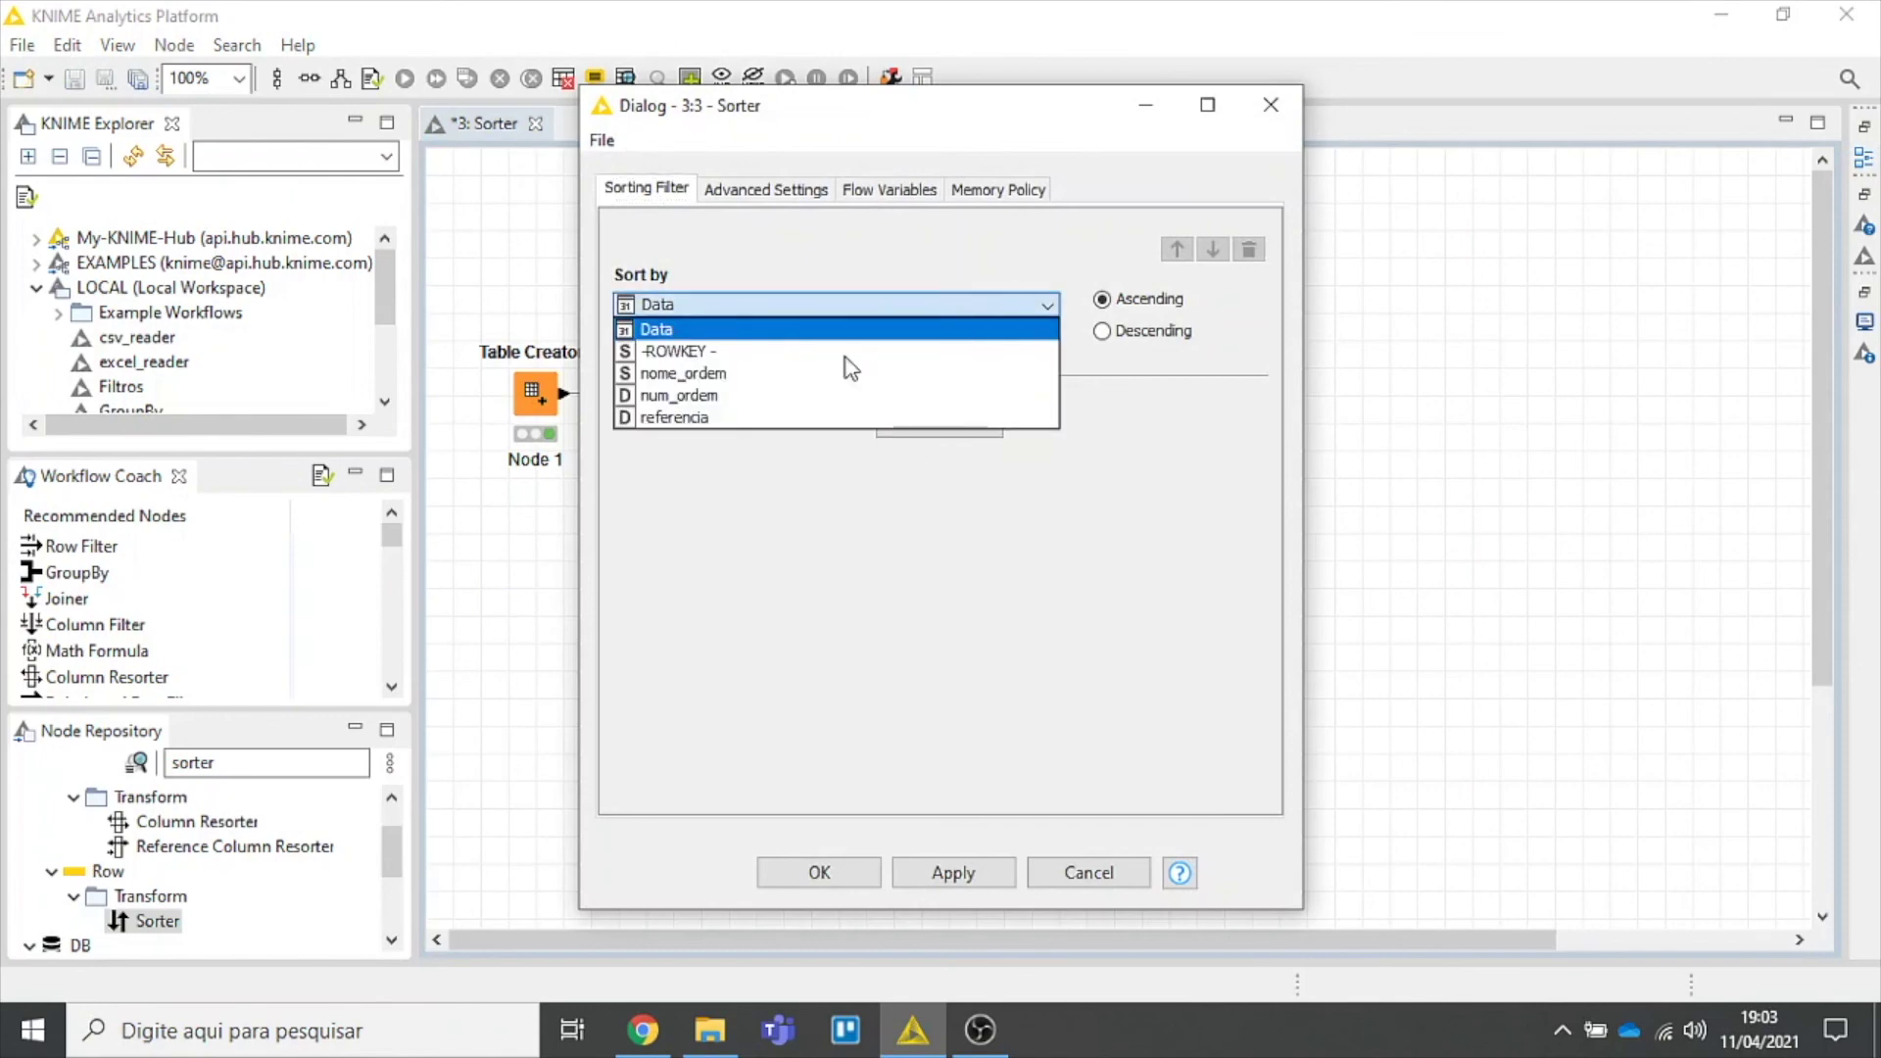
click(777, 419)
click(851, 878)
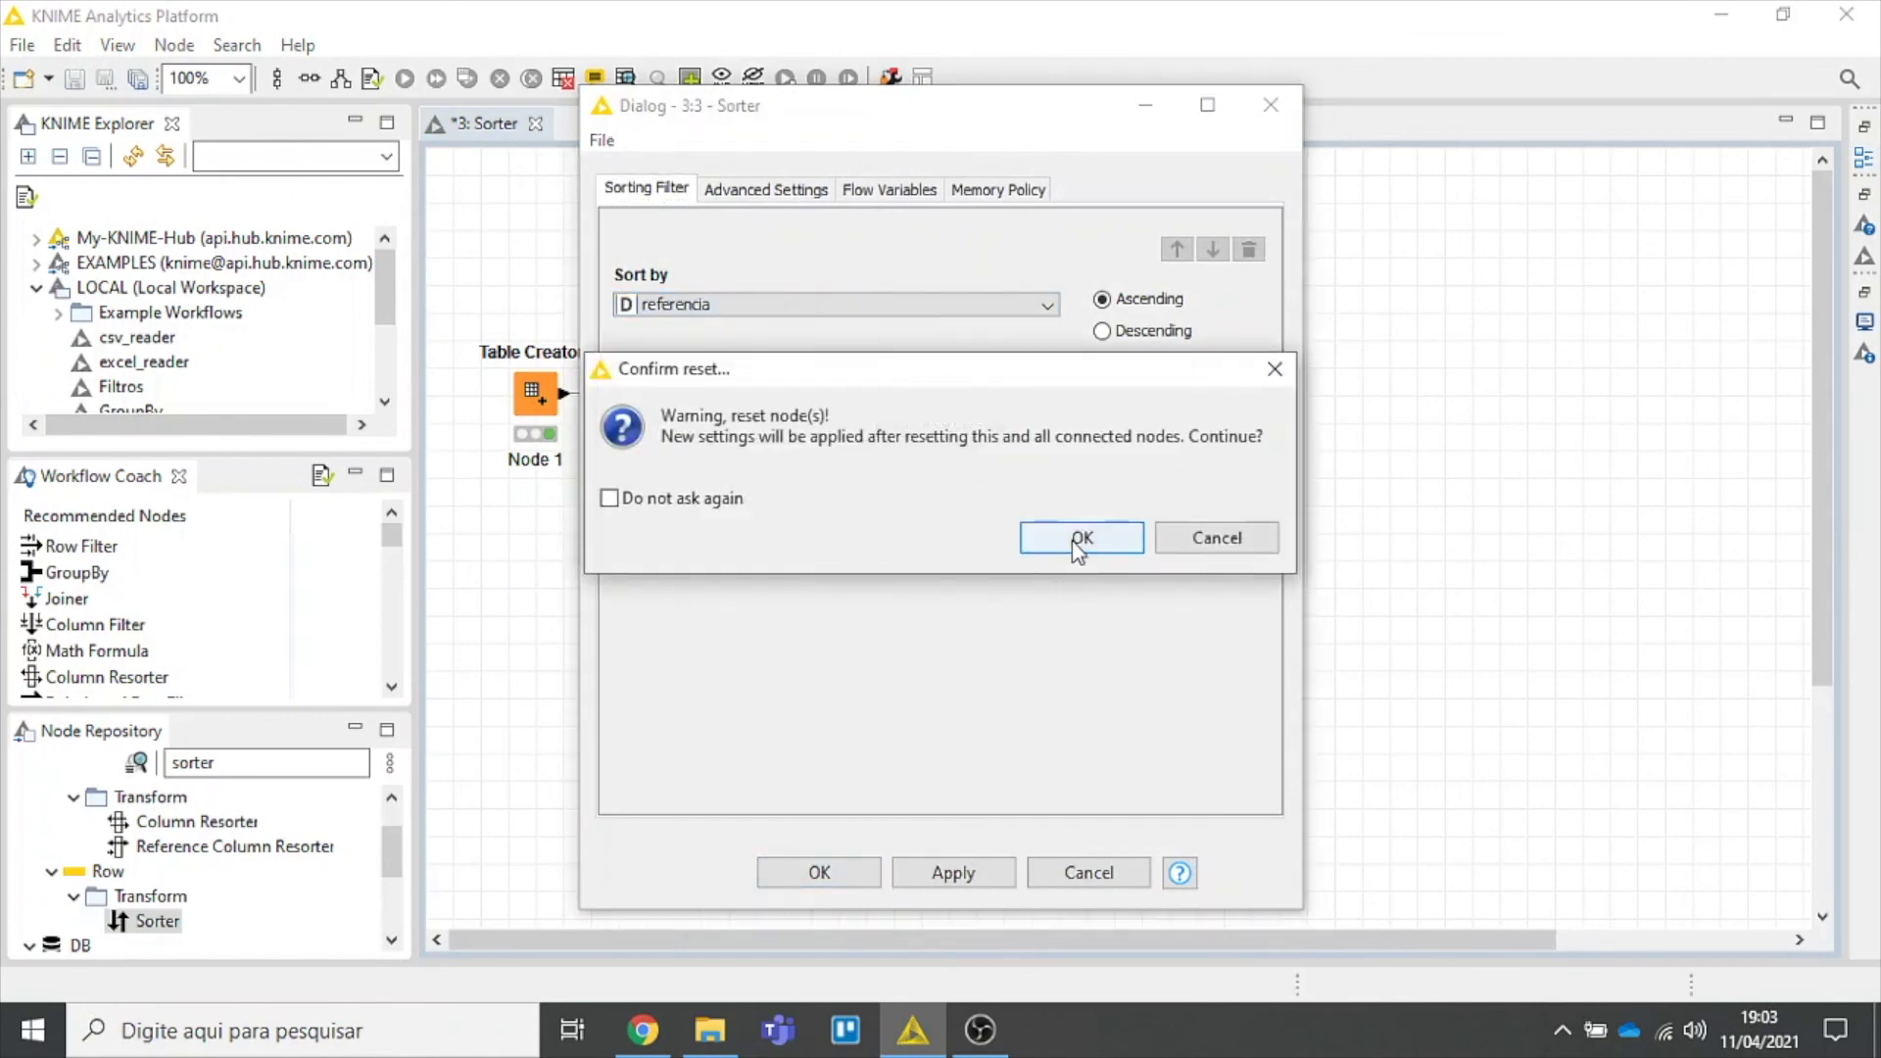
click(1078, 539)
View the Sorter's output table, check the value order down the whole referencia column, and close the table.
right_click(1008, 407)
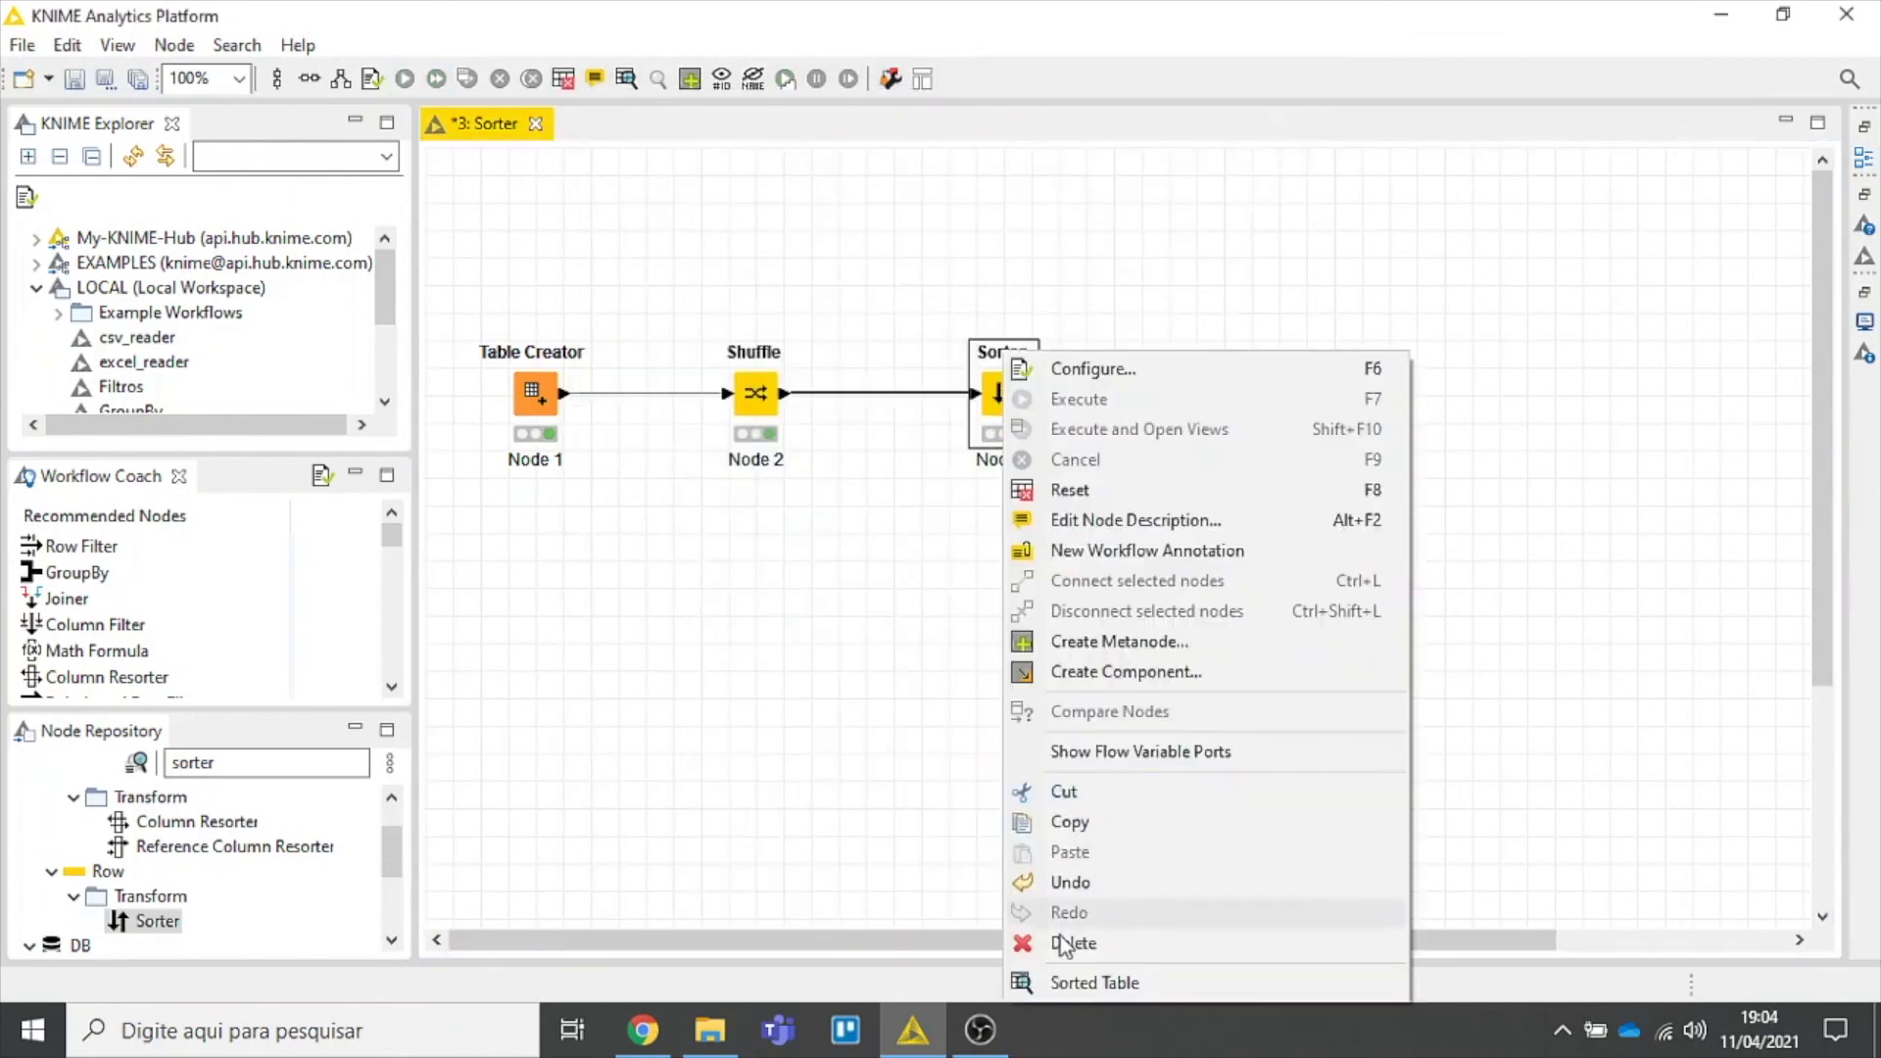
click(1074, 983)
drag(869, 304, 858, 713)
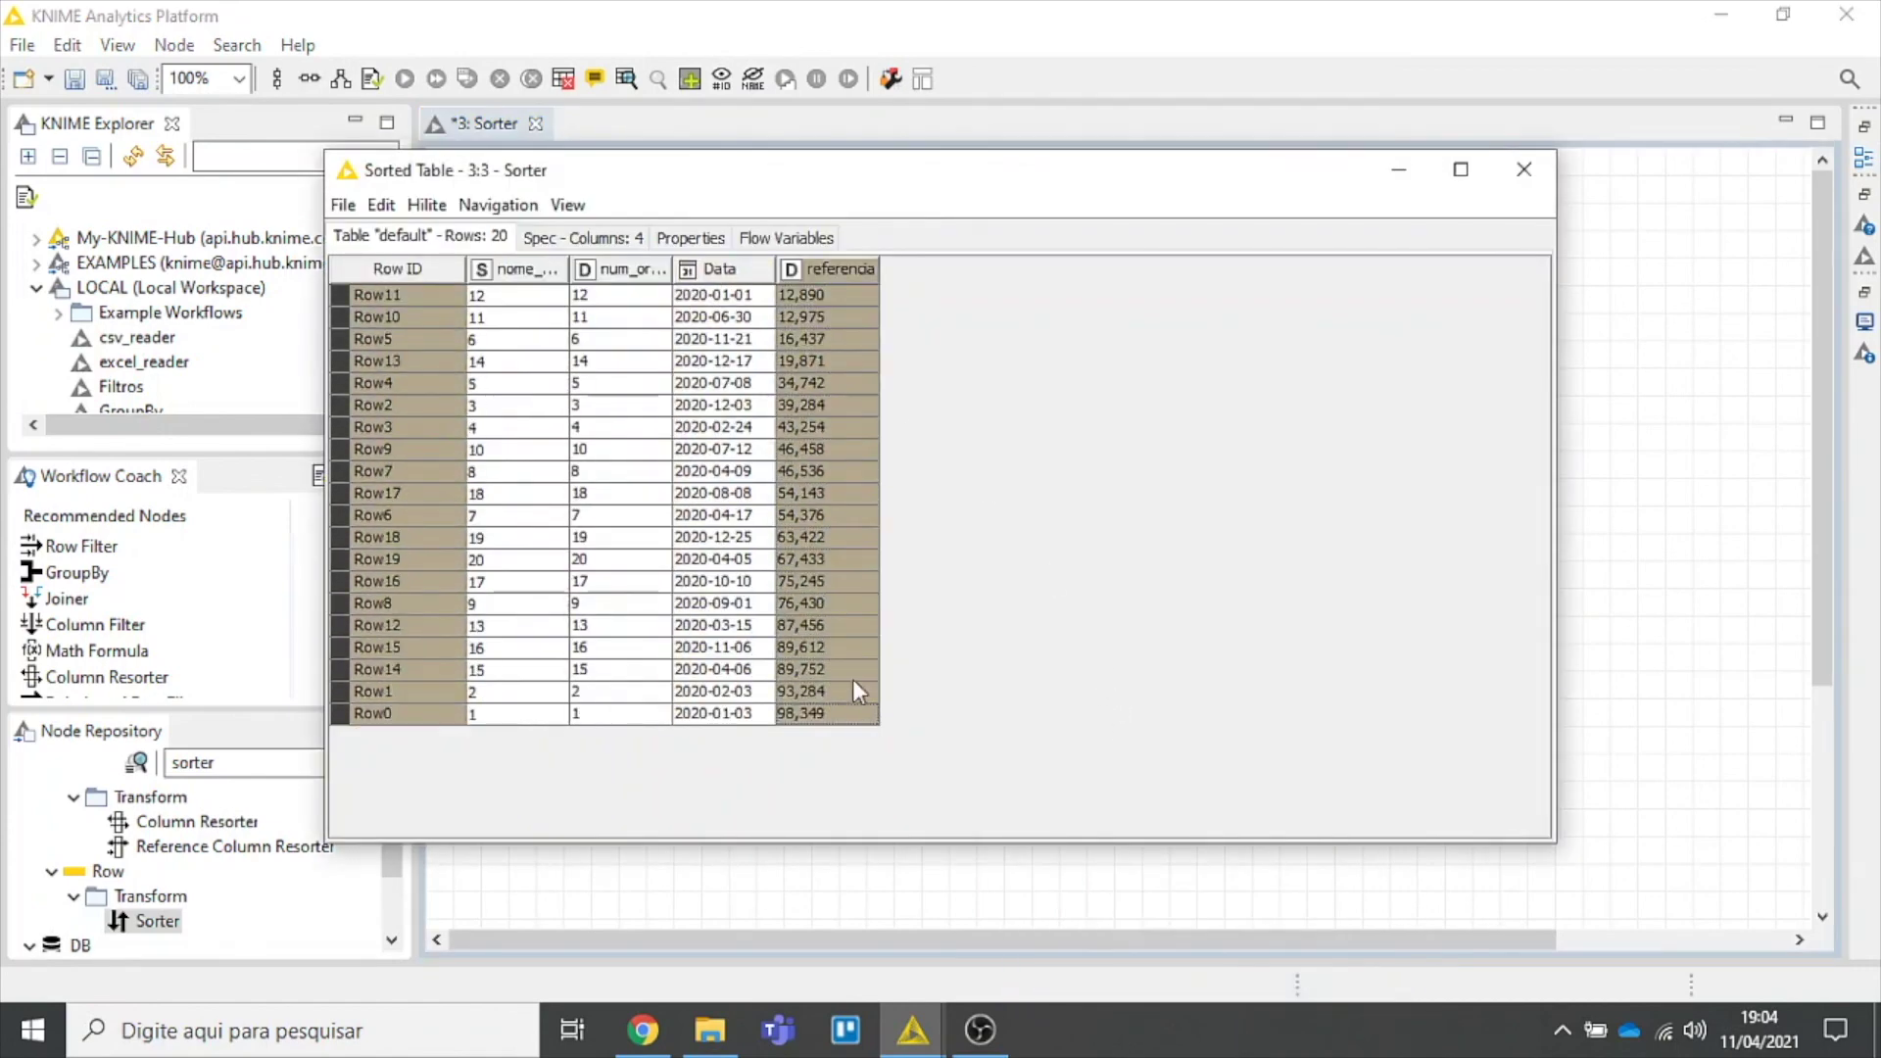
click(1523, 170)
Try a two-level sort in the Sorter node, by Data with nome_ordem as an added second rule, and discard the changes.
double_click(1003, 397)
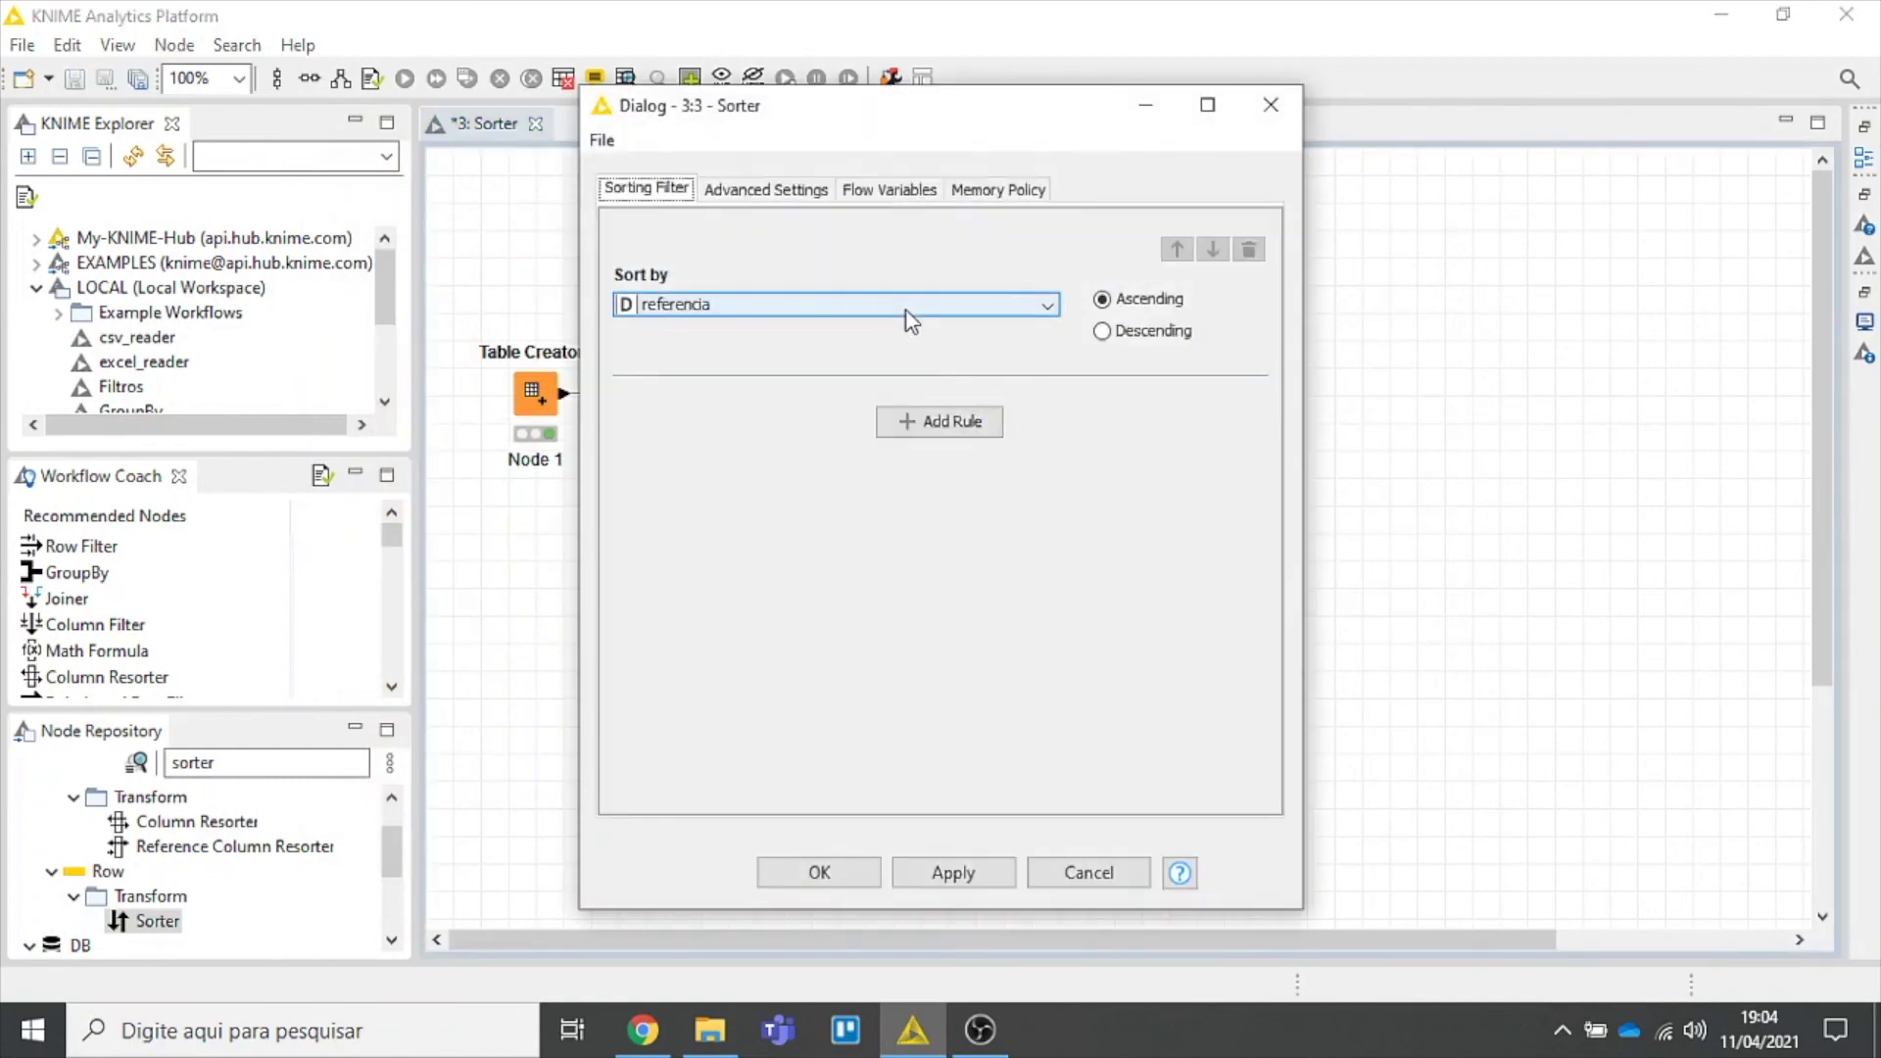
click(911, 311)
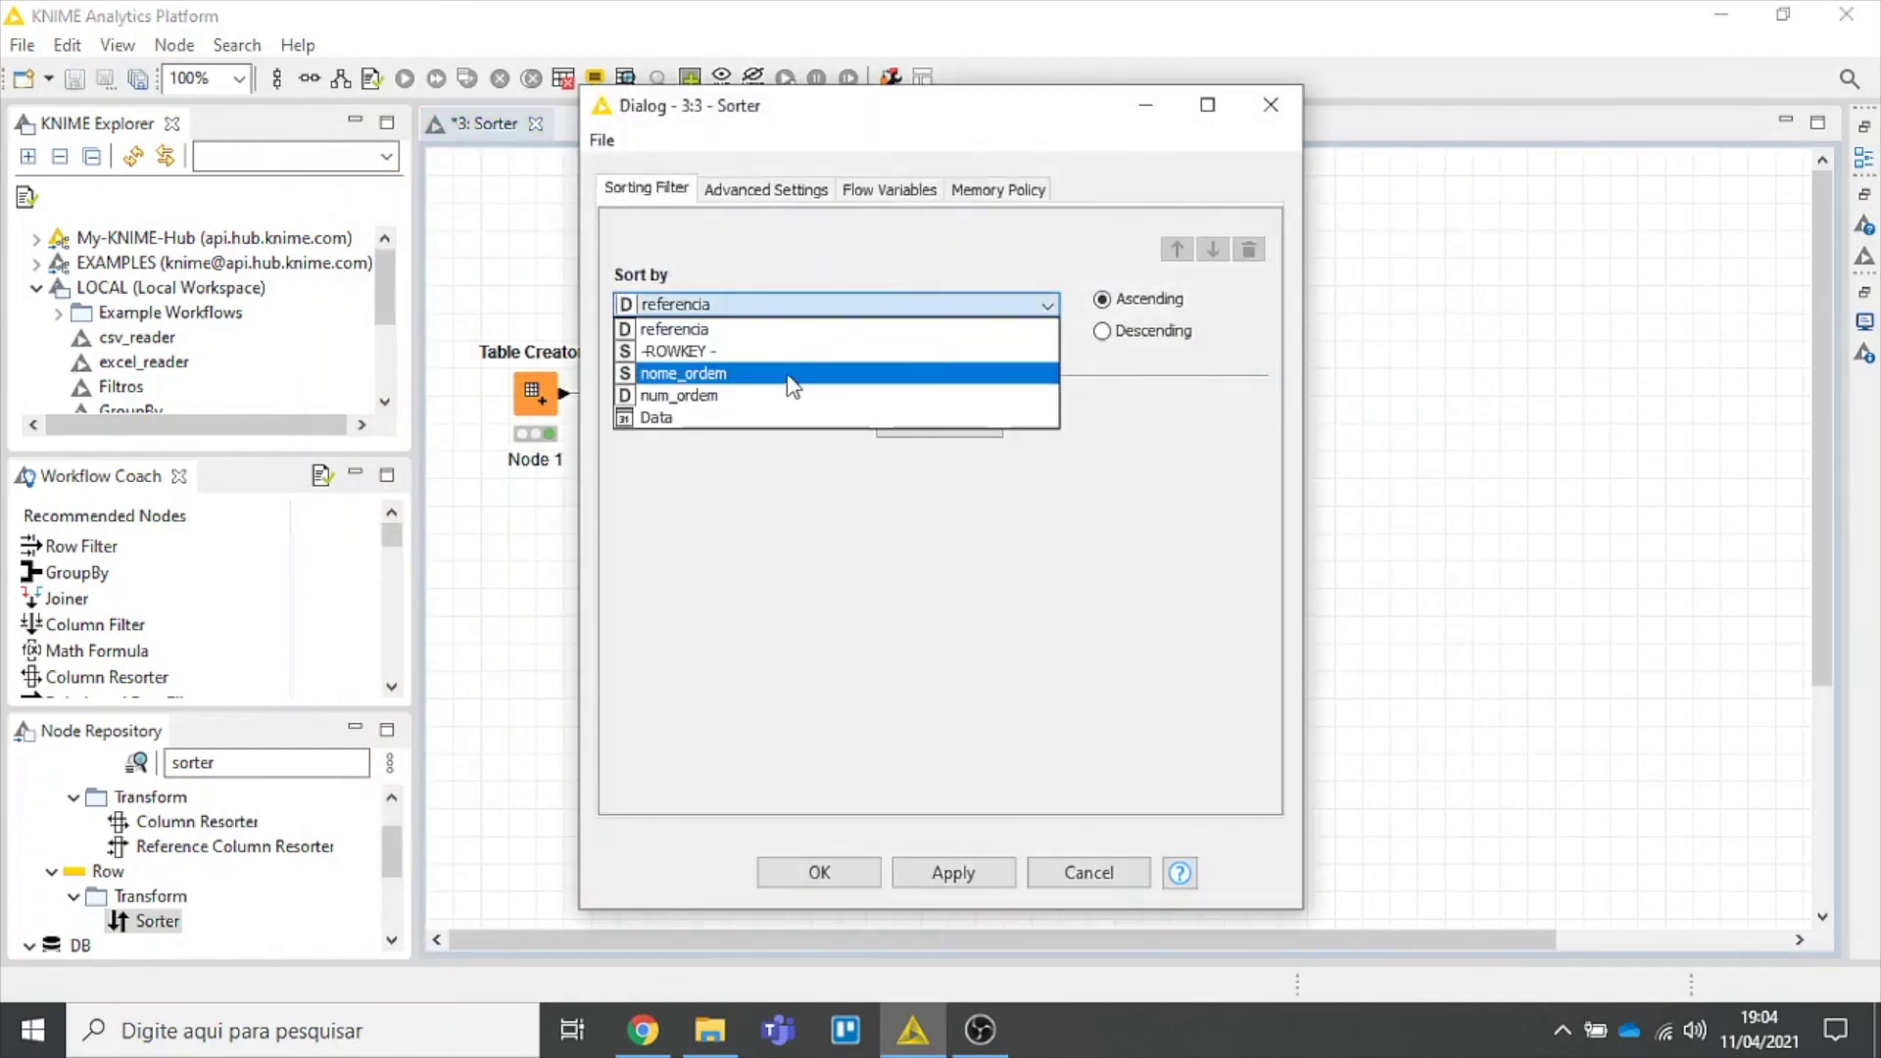
click(738, 420)
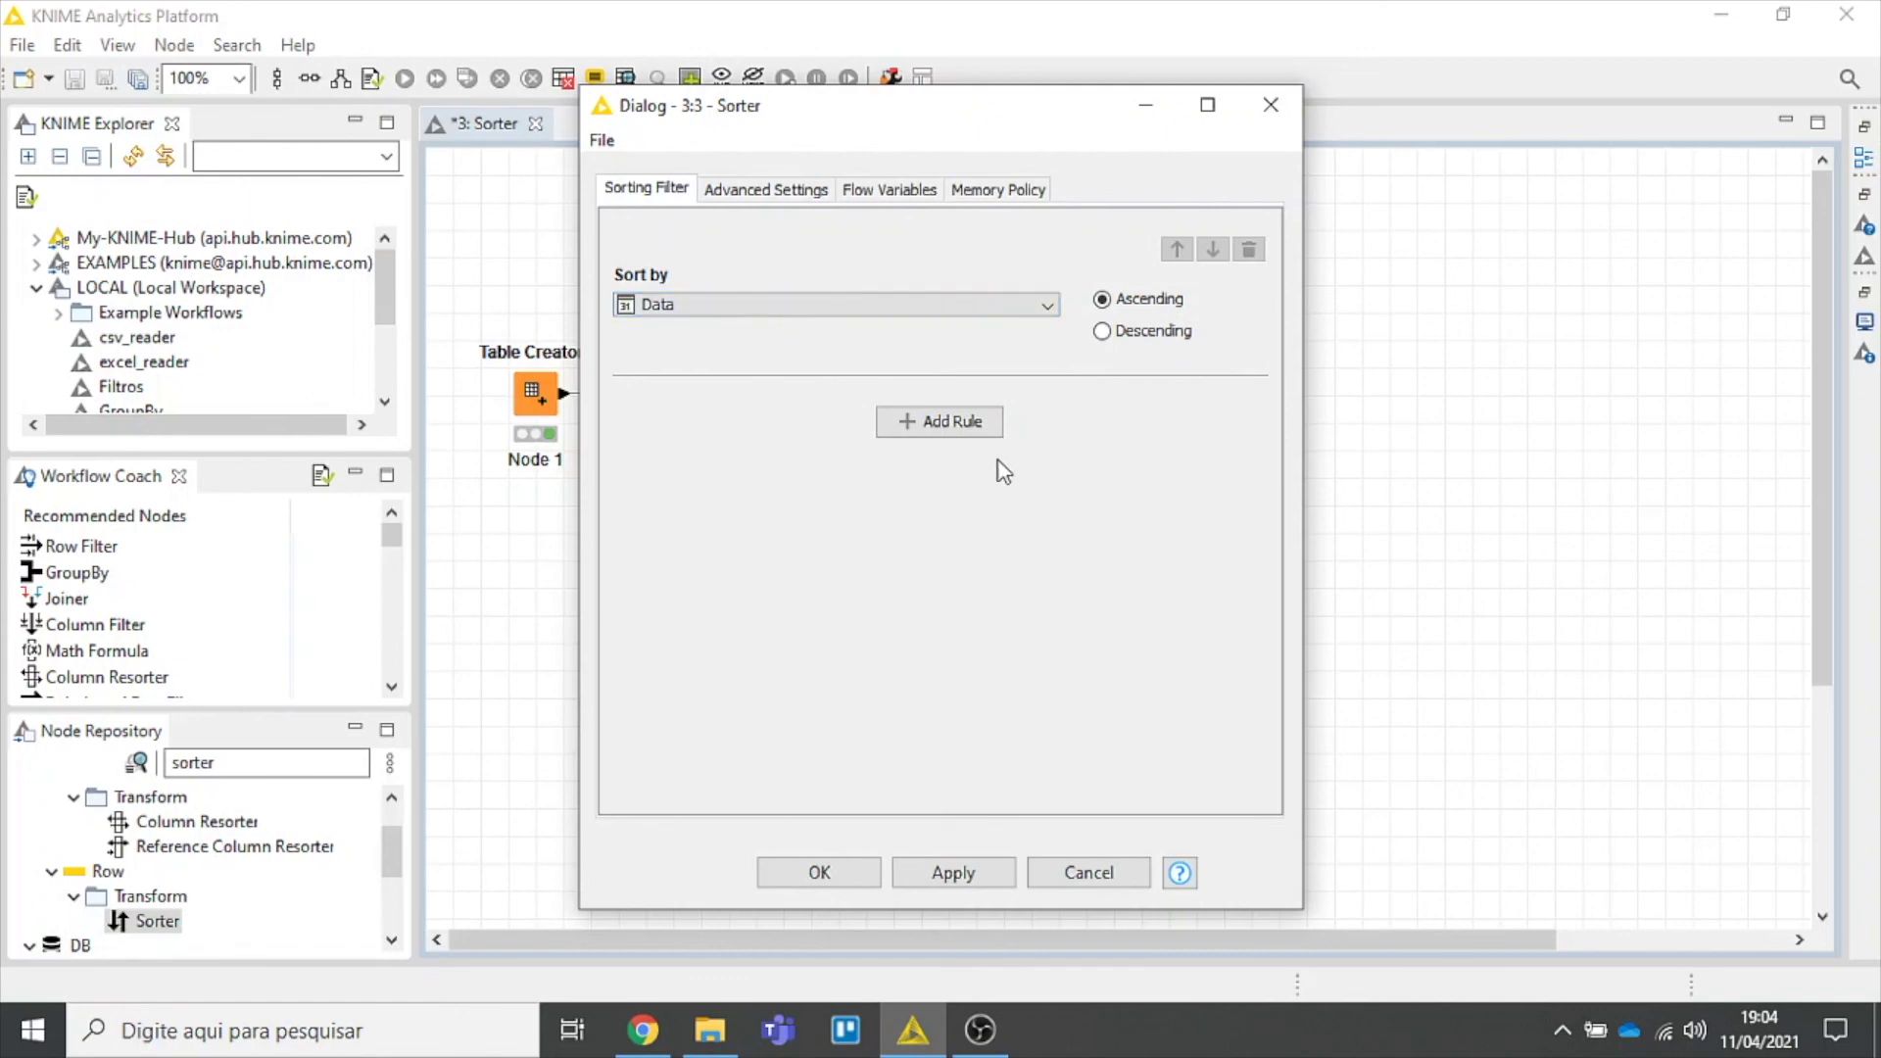
click(966, 424)
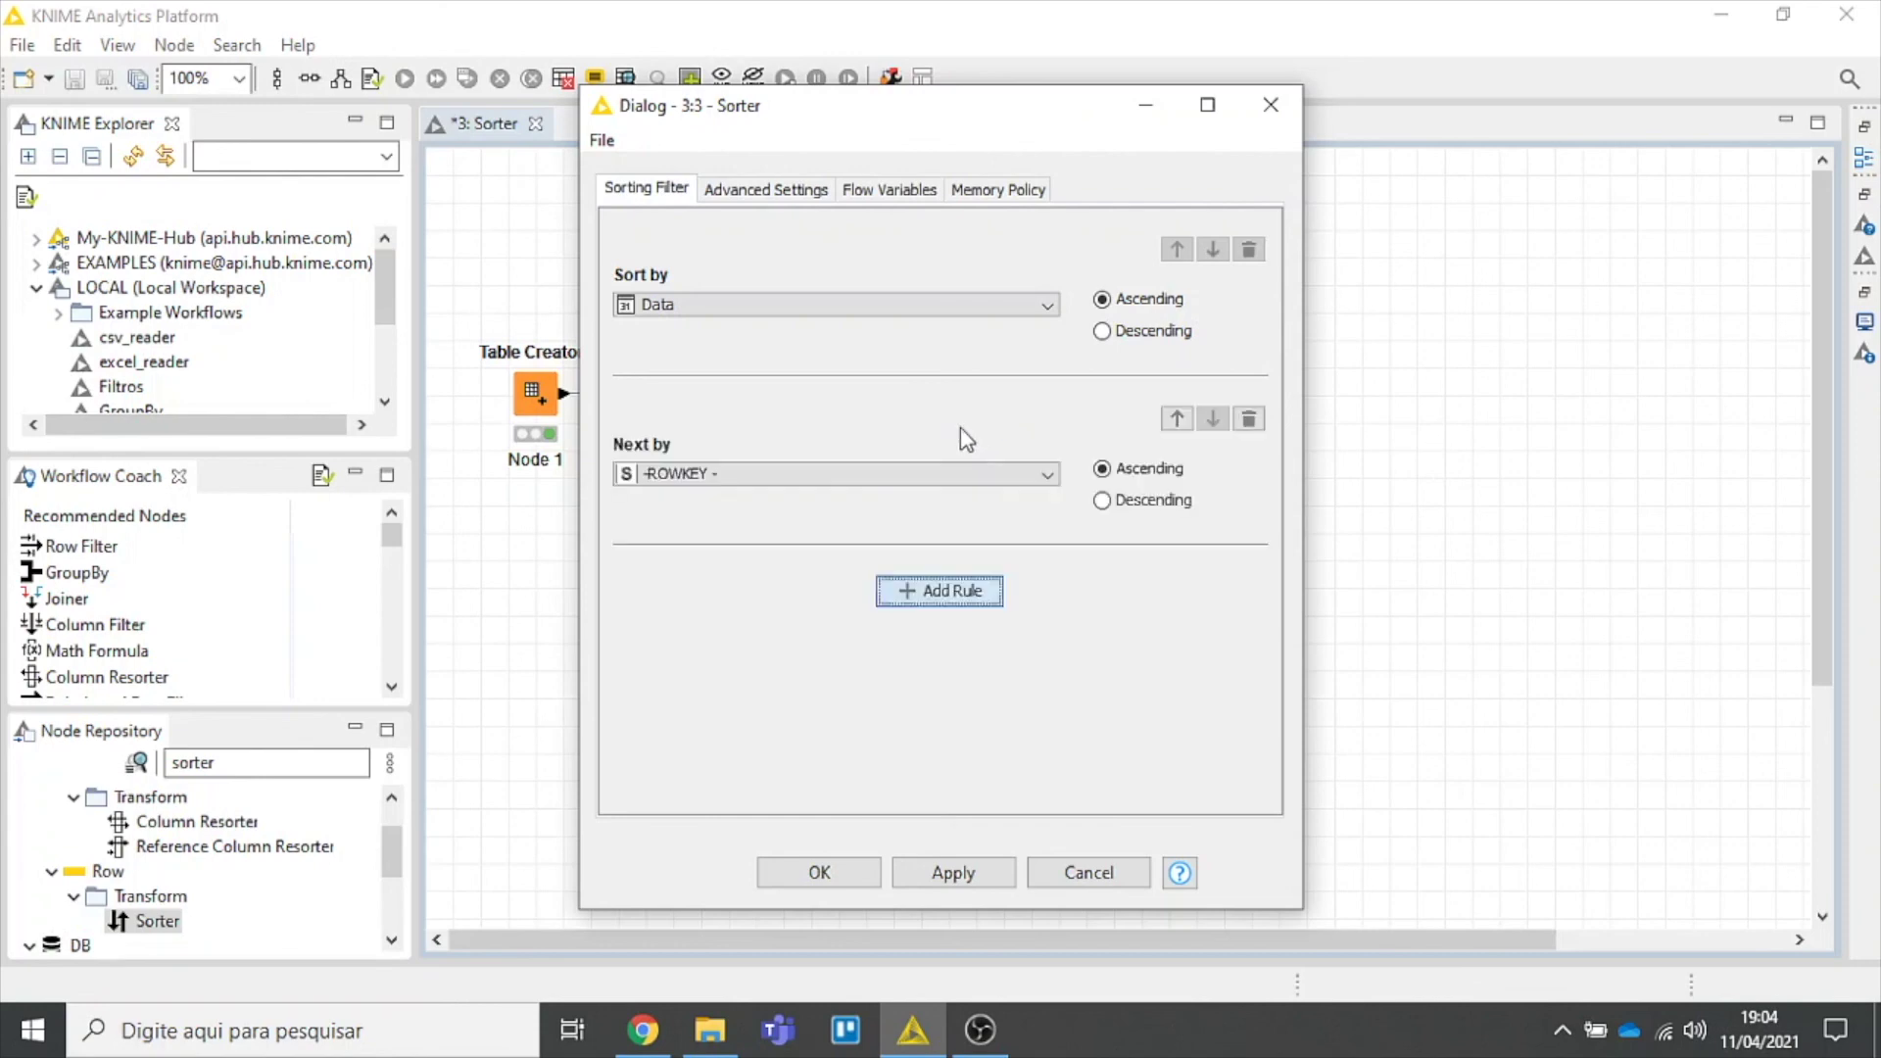
click(1044, 475)
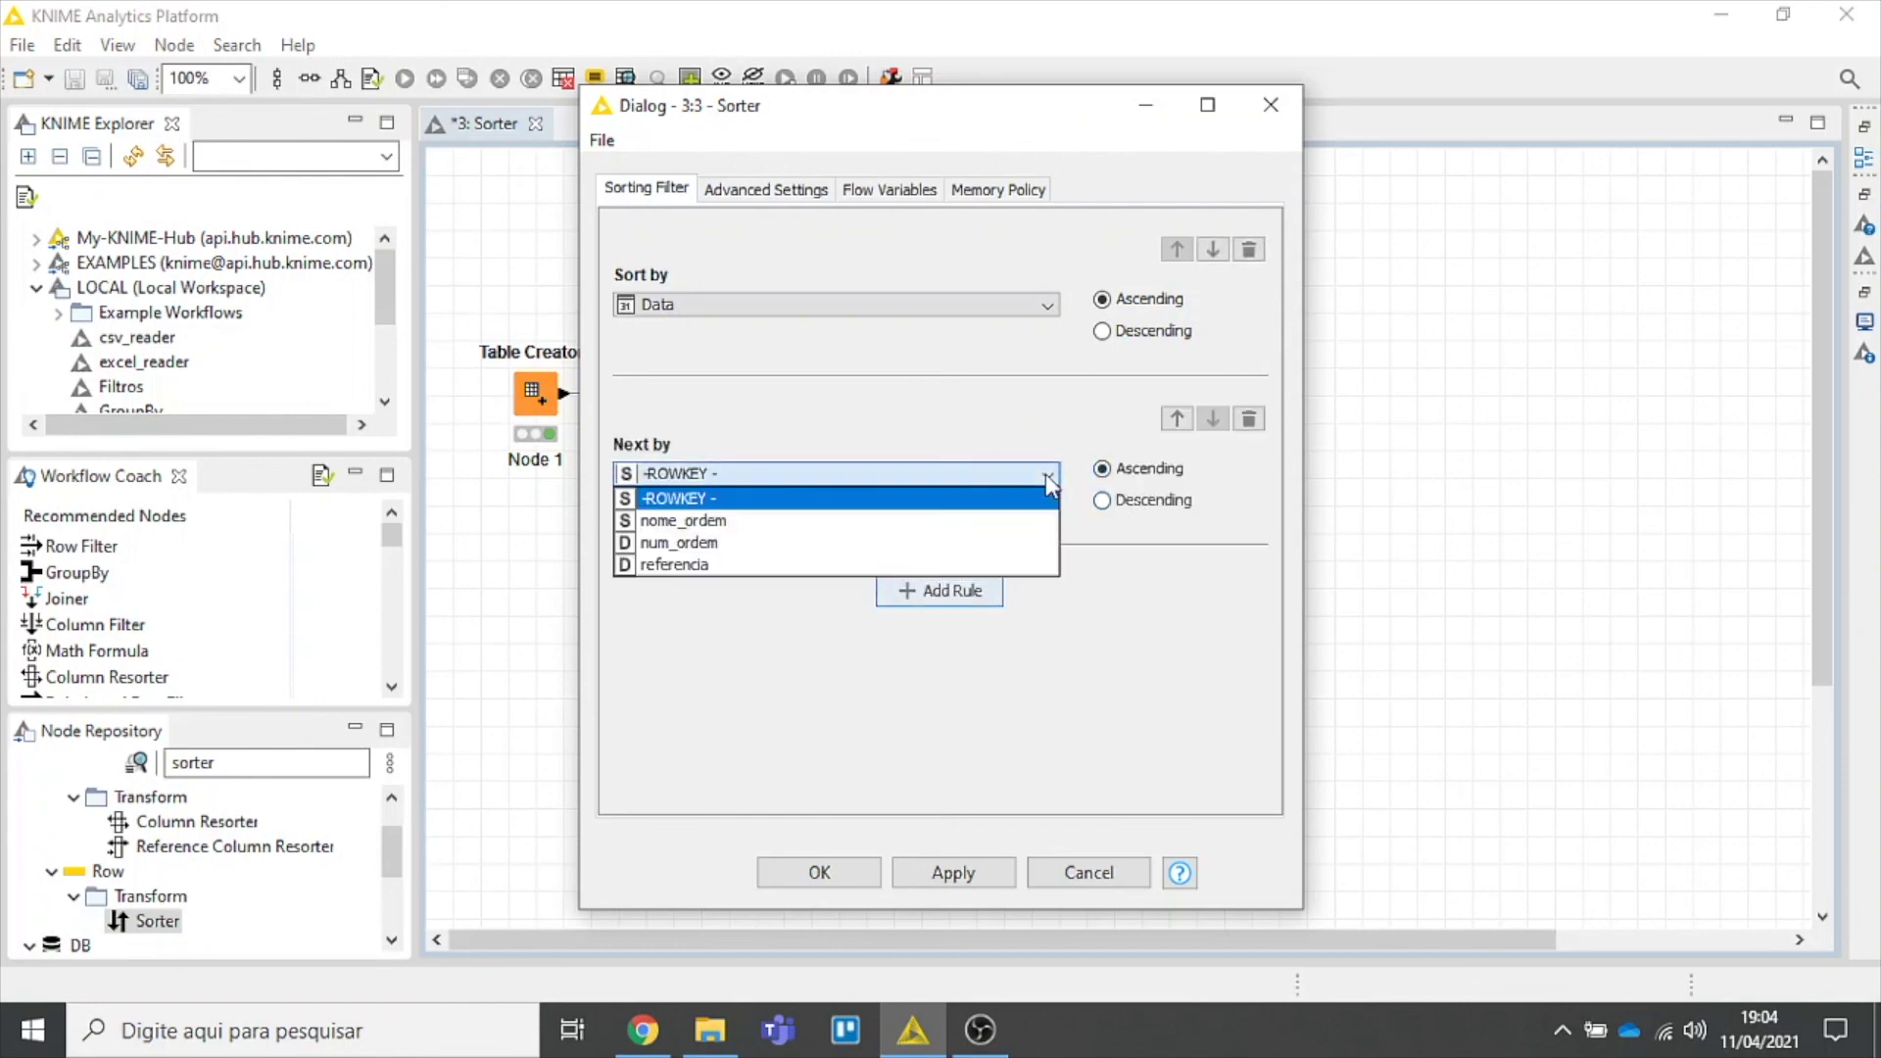
click(704, 521)
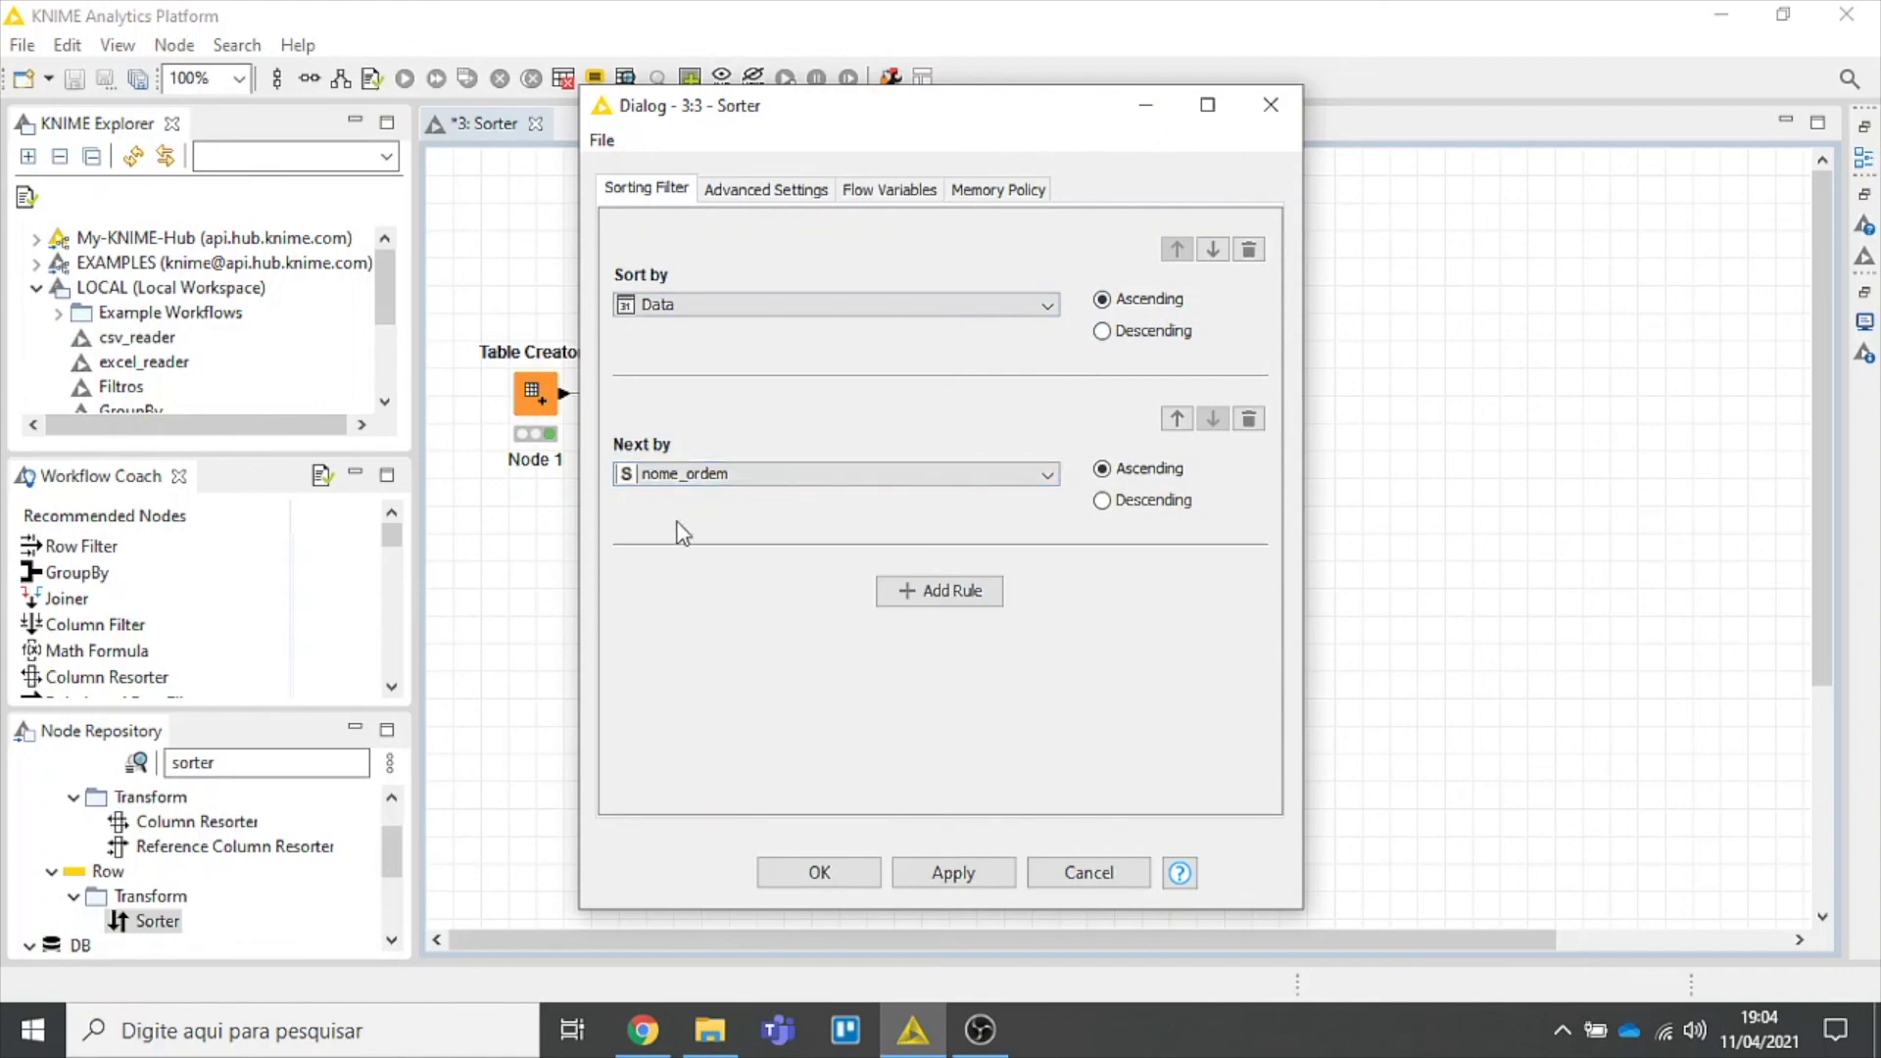
click(1089, 873)
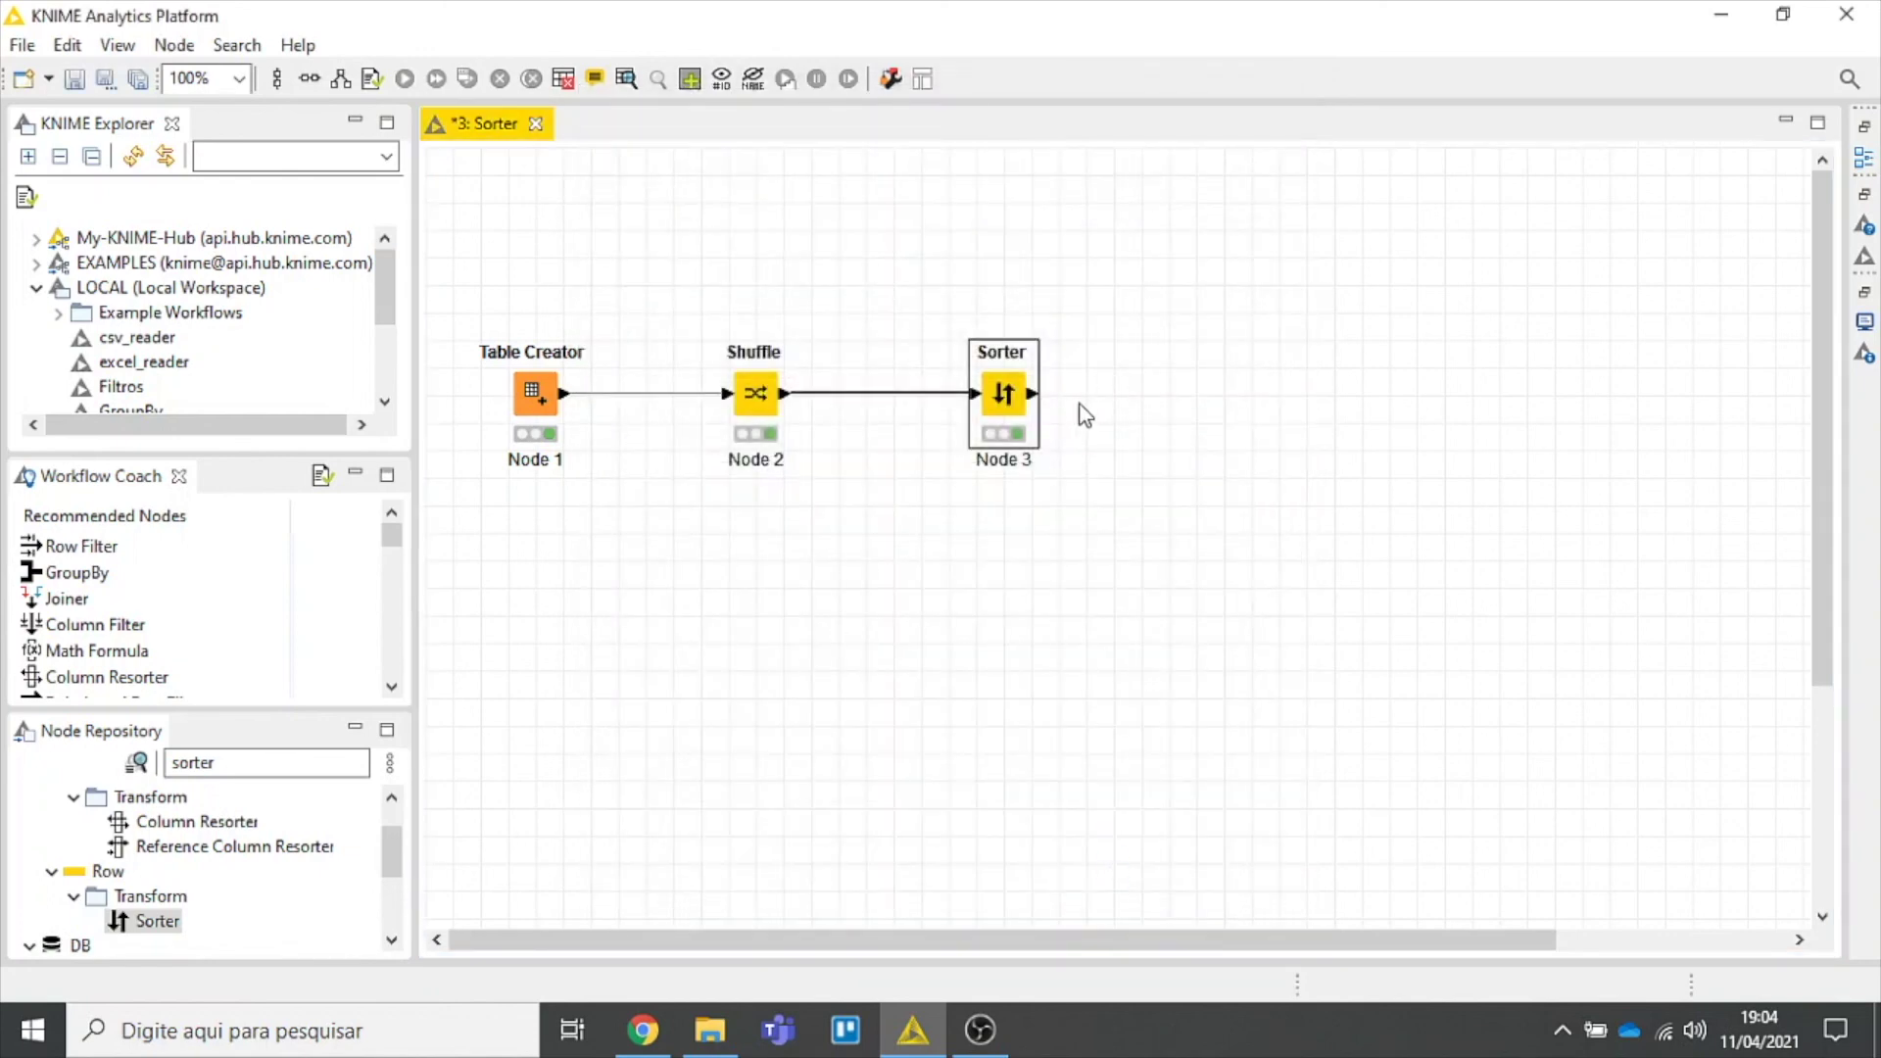
click(752, 397)
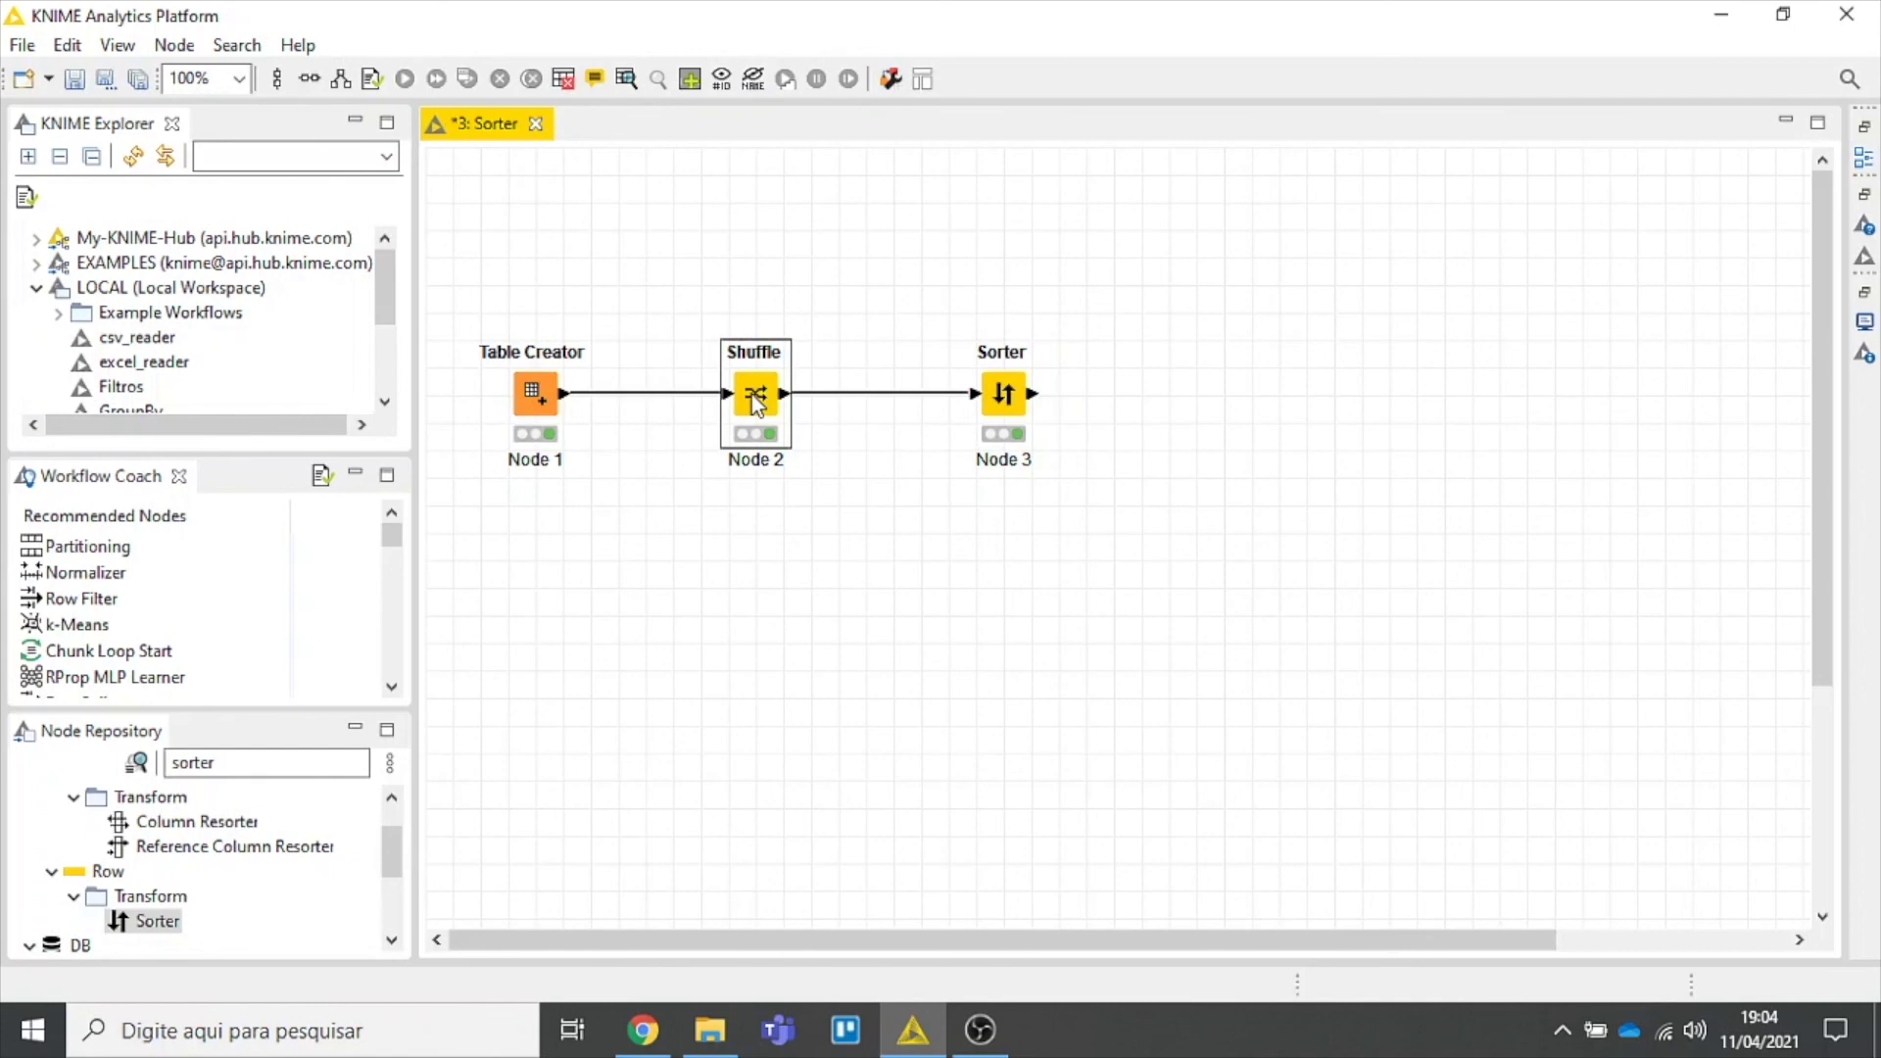
click(1014, 402)
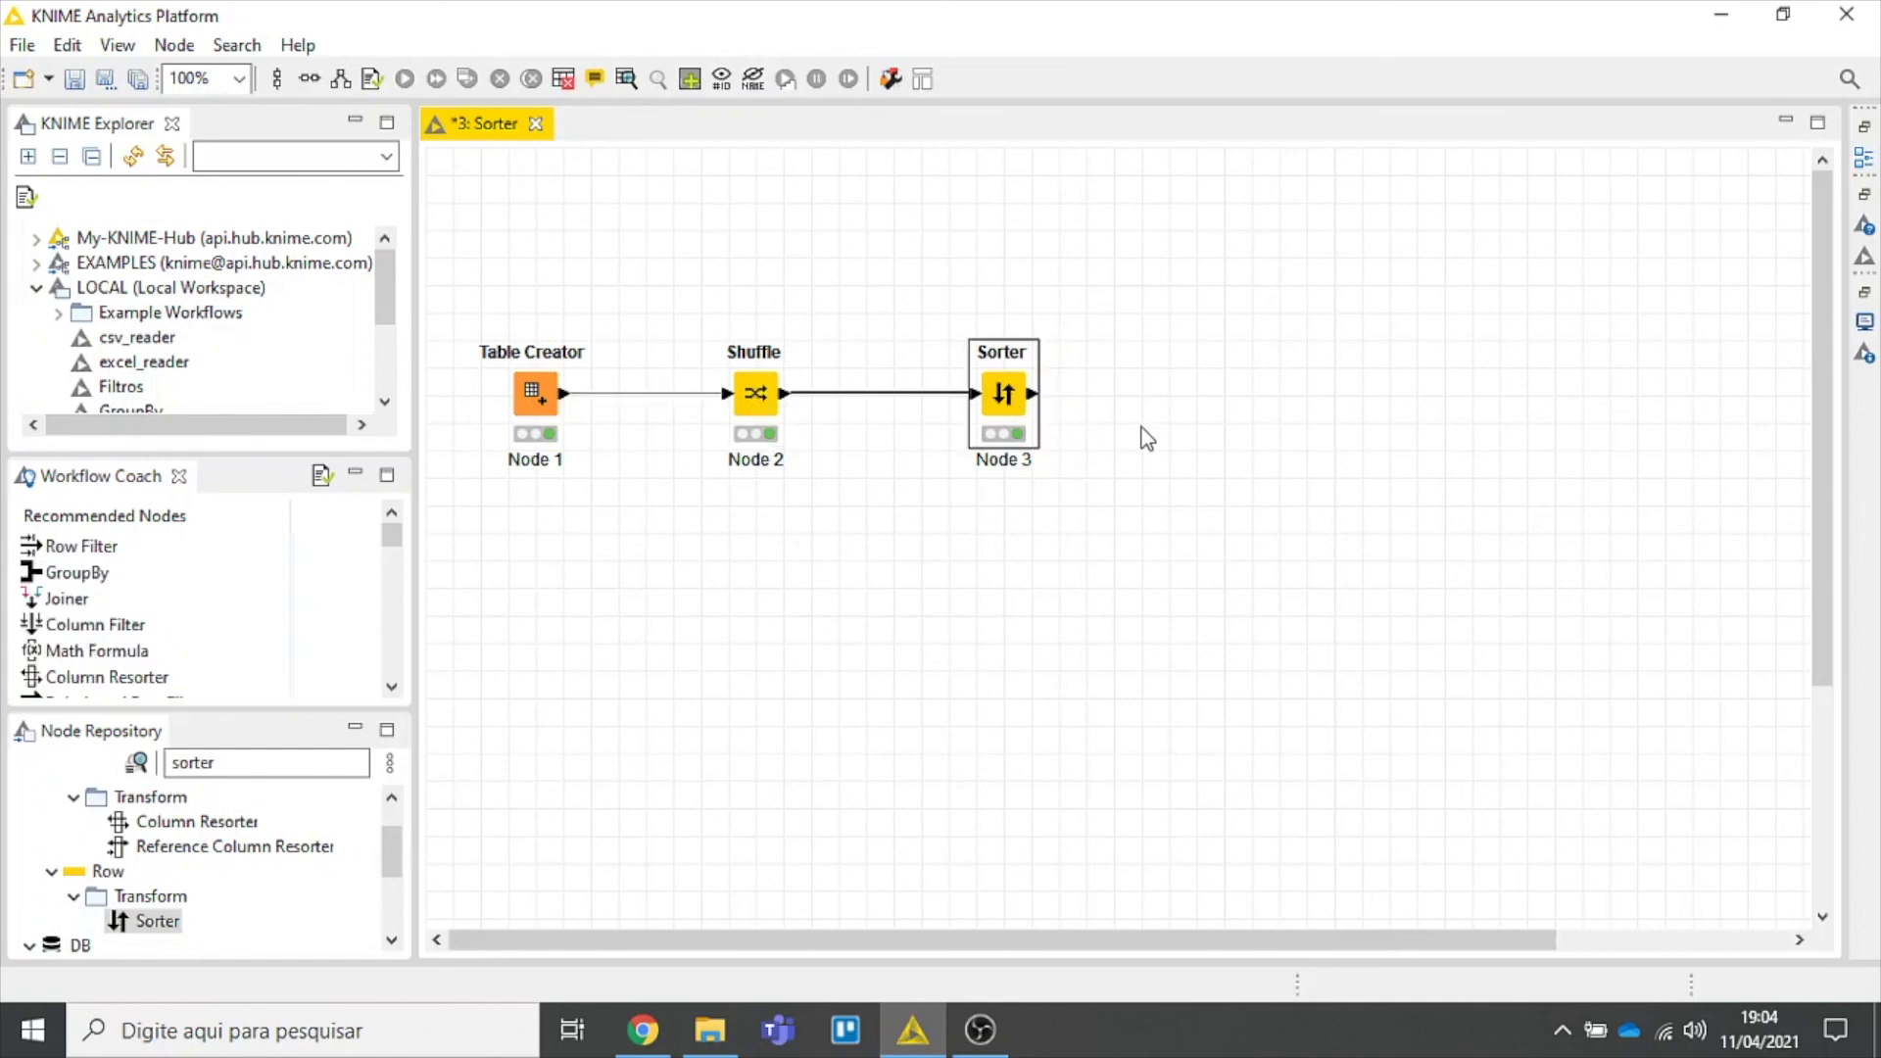